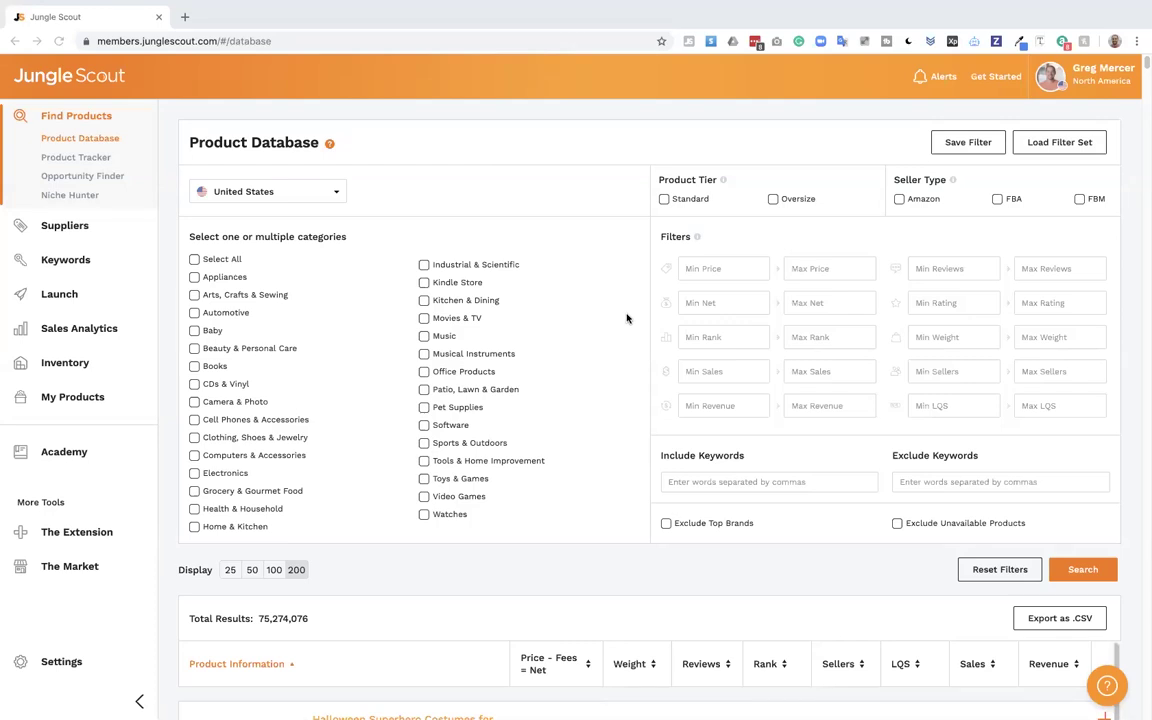
scroll(638, 134, "up", 1)
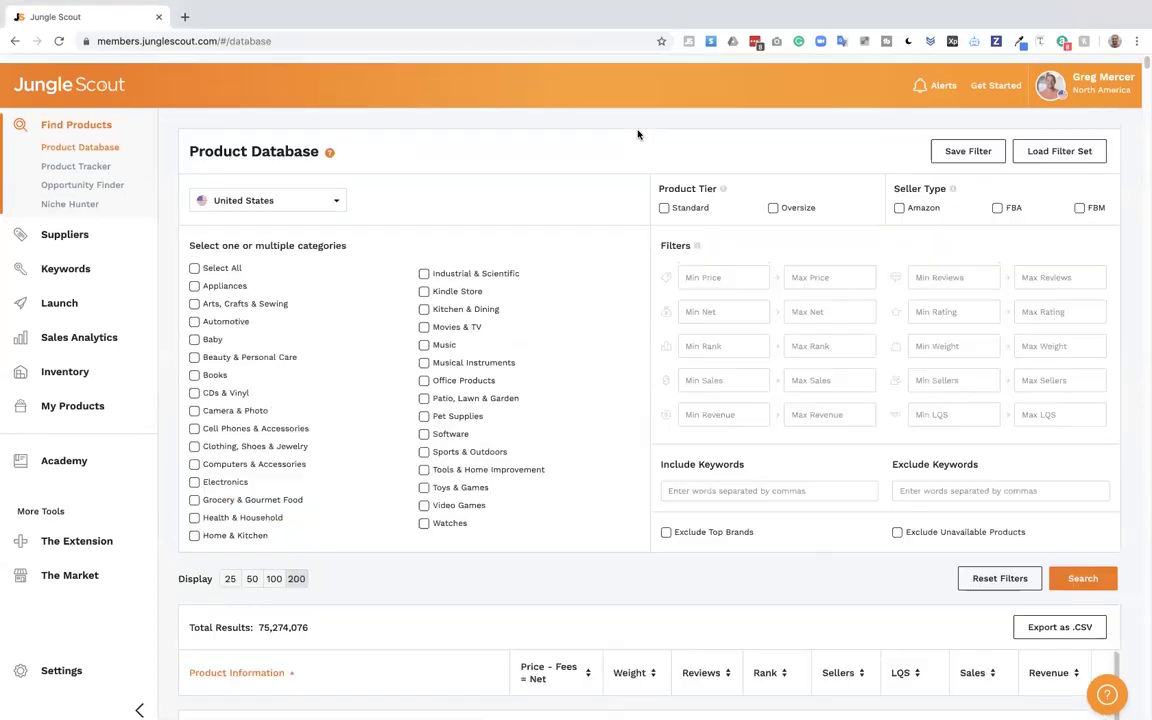
scroll(638, 134, "down", 1)
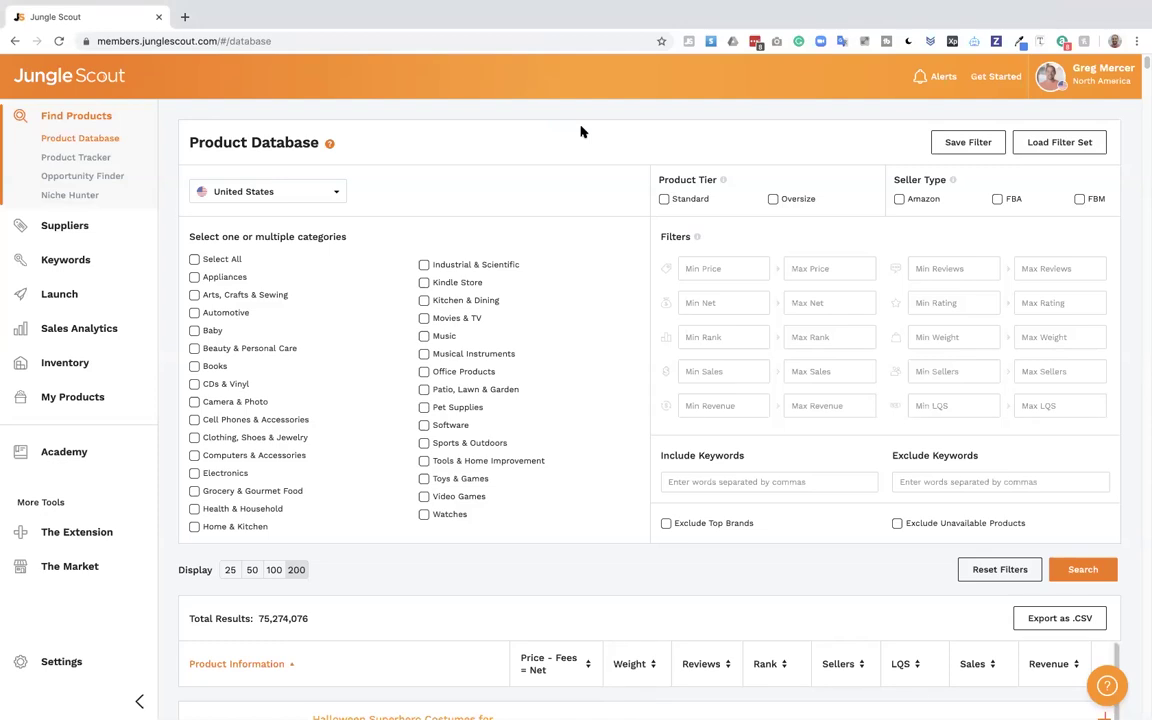
scroll(594, 400, "down", 4)
scroll(594, 402, "up", 4)
scroll(594, 402, "up", 1)
triple_click(252, 141)
left_click(393, 149)
Select all product categories except CDs & Vinyl, Cell Phones & Accessories, Video Games, Watches, Music, Movies & TV and Software
left_click(196, 259)
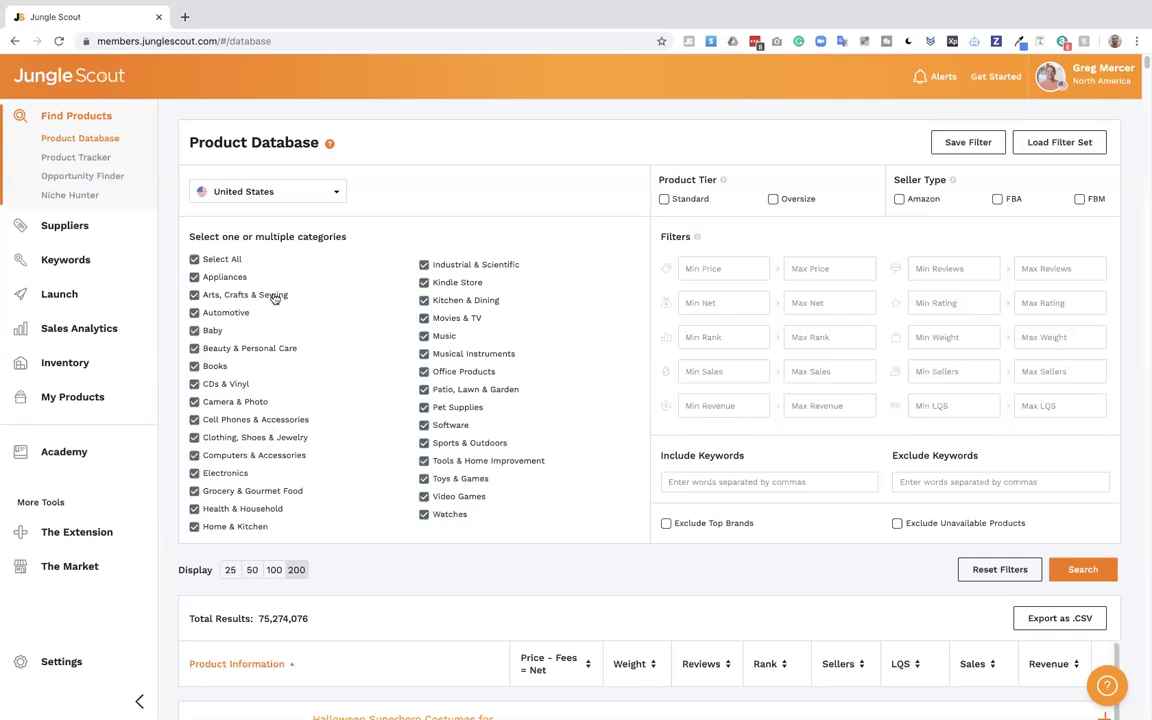
left_click(194, 384)
left_click(196, 421)
left_click(424, 497)
left_click(424, 514)
left_click(424, 336)
left_click(424, 318)
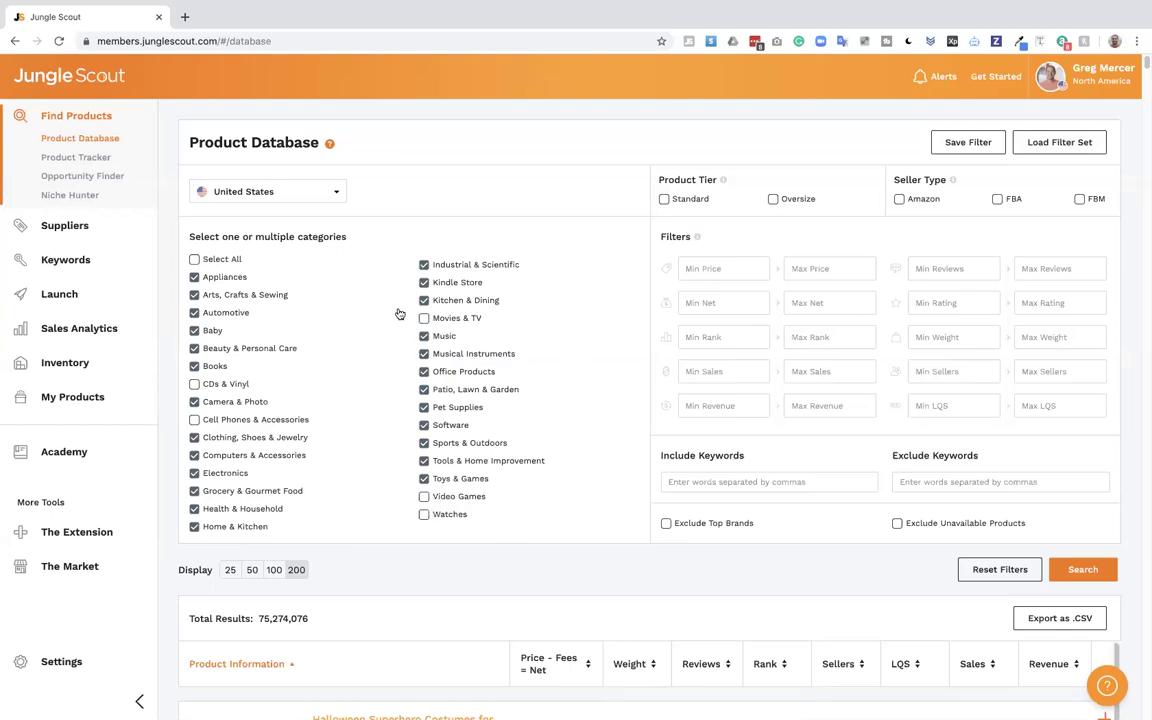
left_click(424, 425)
Set the minimum price to 18 and minimum sales to 300, and run the product search
left_click(706, 268)
mouse_move(668, 309)
type("18")
left_click(707, 370)
type("300")
left_click(1088, 570)
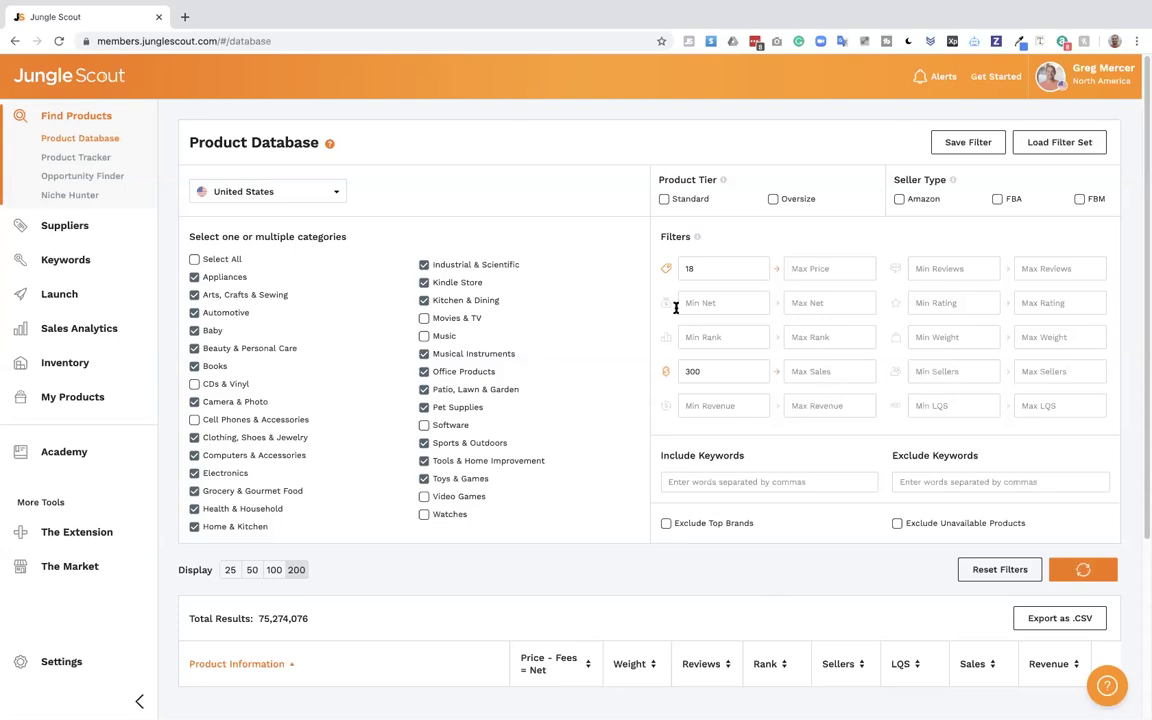
scroll(732, 262, "down", 5)
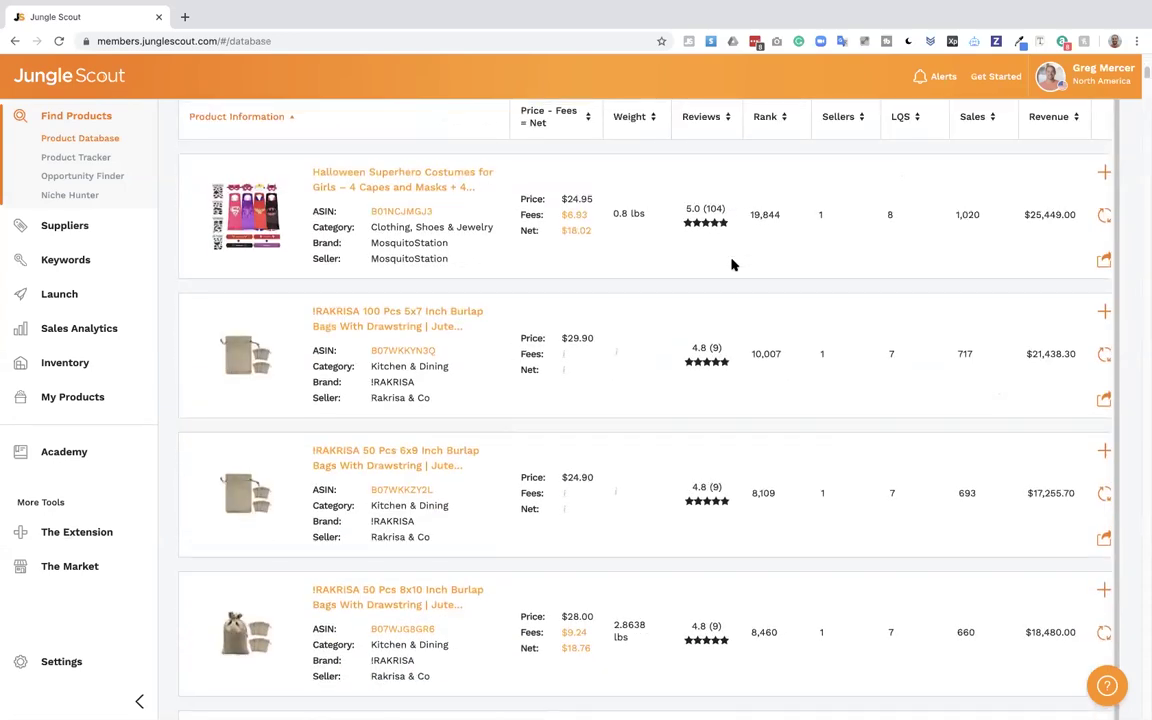
Add a maximum of 50 reviews and a maximum LQS of 4 to the filters, and rerun the search
scroll(733, 262, "up", 4)
scroll(828, 372, "up", 3)
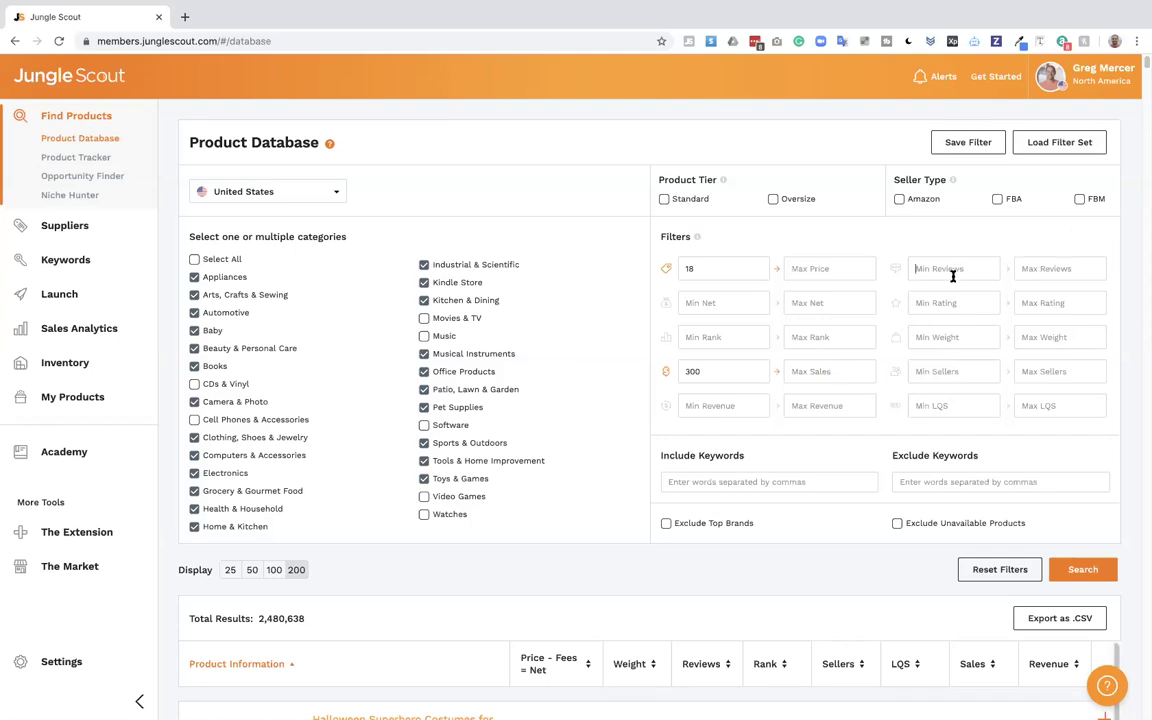
left_click(1050, 262)
type("50")
mouse_move(893, 408)
key("Tab")
key("Tab")
key("Tab")
type("5")
key("BackSpace")
type("4")
left_click(1087, 569)
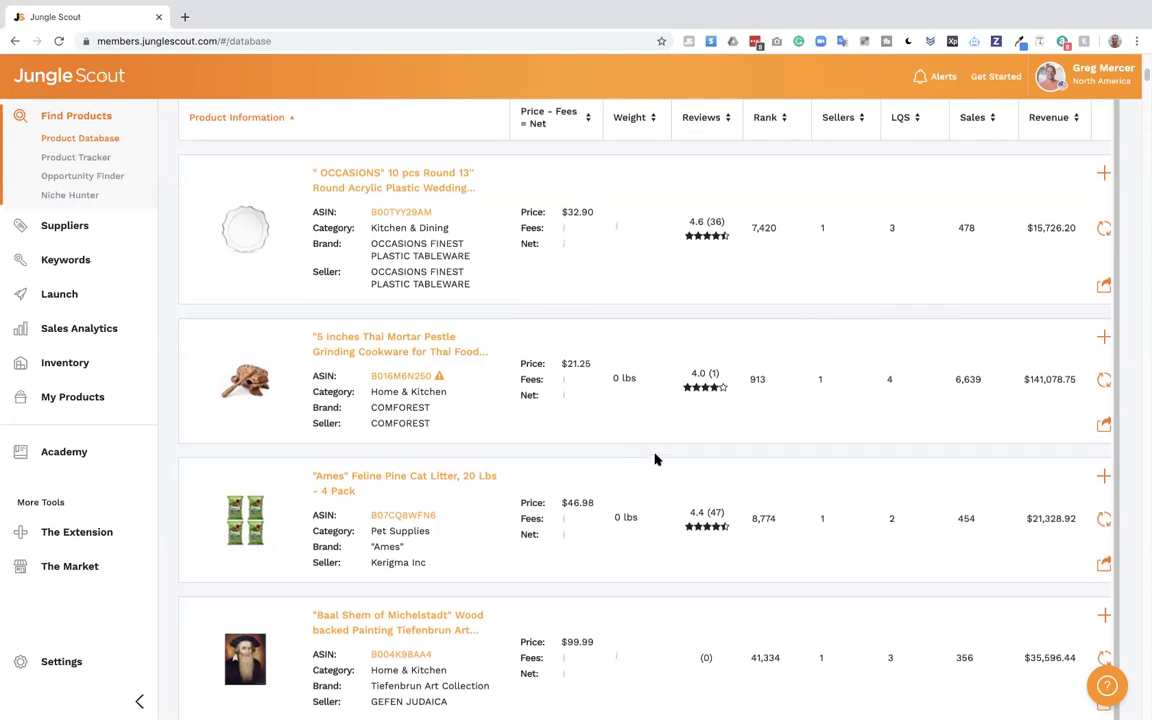
Browse the filtered product results for product ideas, comparing price, reviews, LQS, sales and revenue
scroll(600, 440, "up", 1)
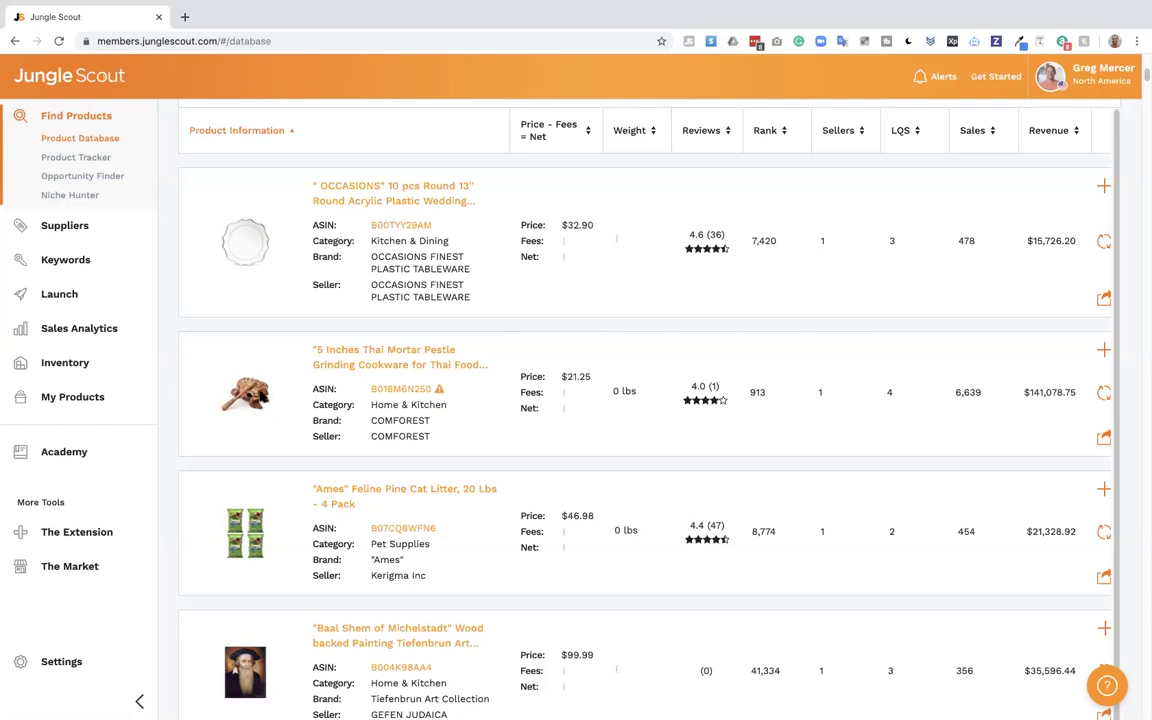
scroll(645, 407, "down", 4)
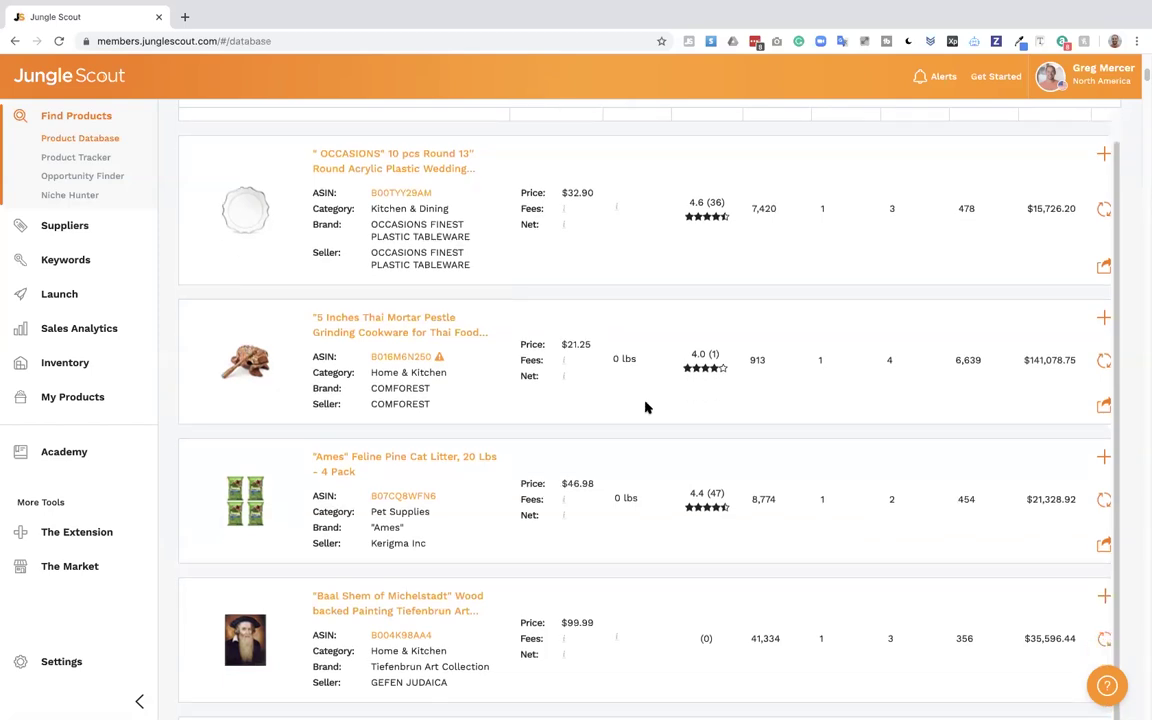
scroll(645, 407, "down", 3)
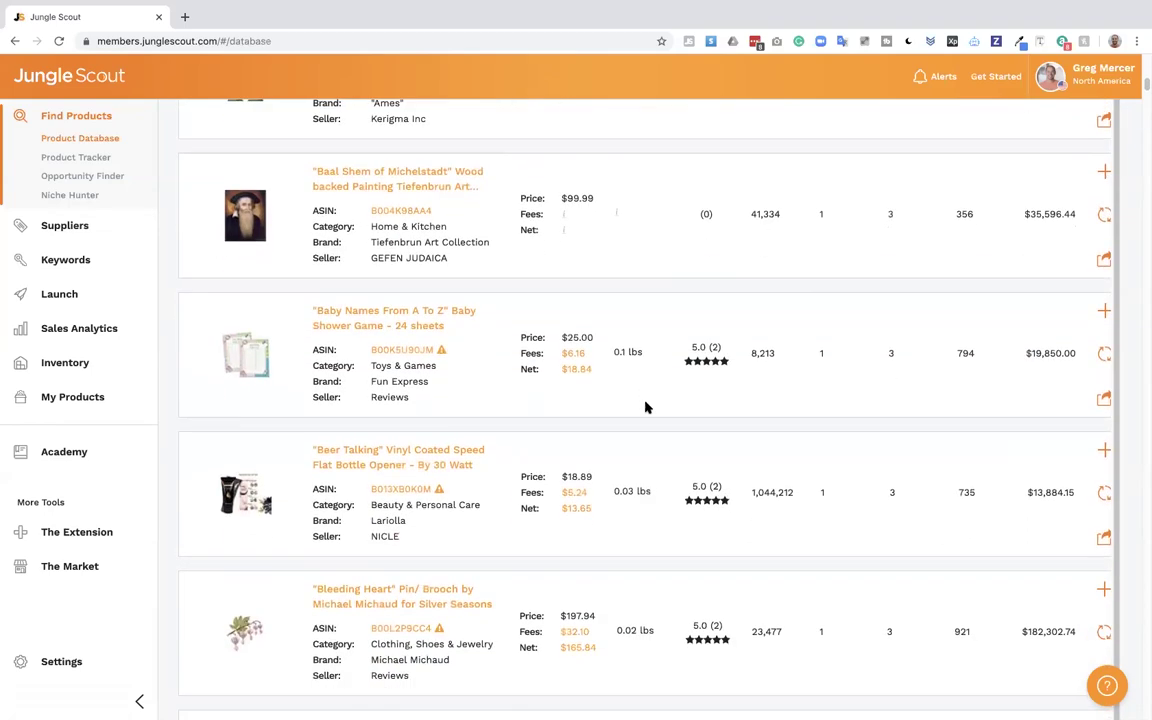
scroll(645, 407, "down", 3)
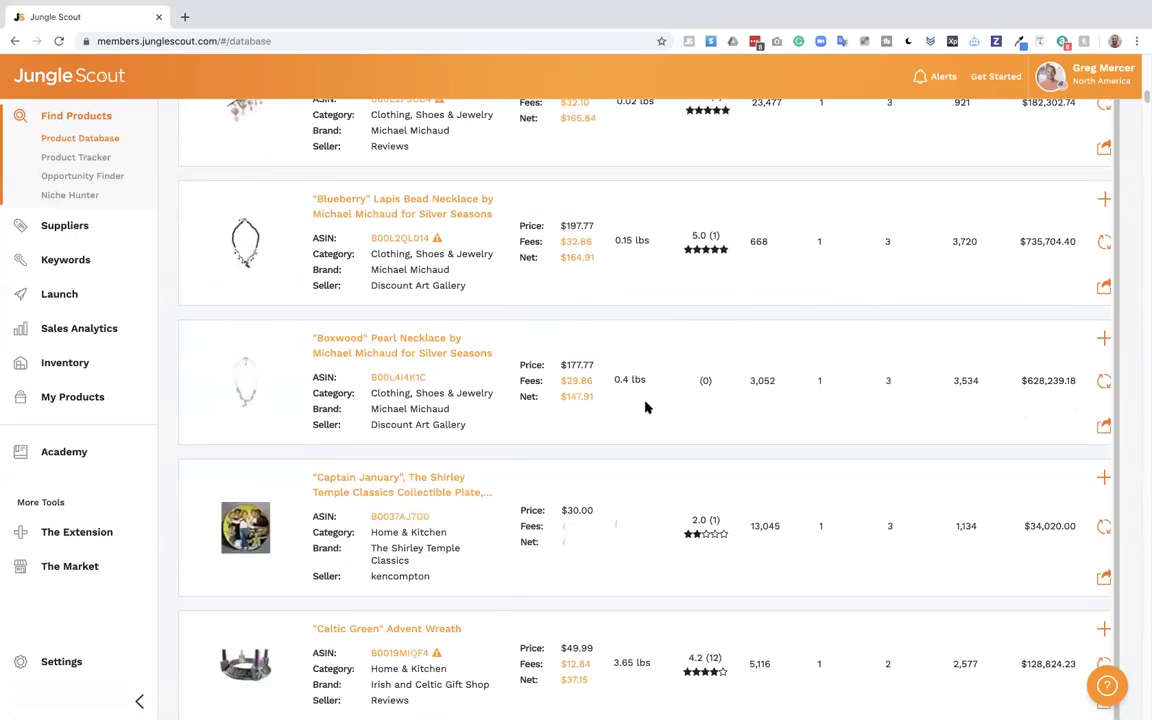
scroll(645, 407, "down", 3)
scroll(645, 407, "down", 3)
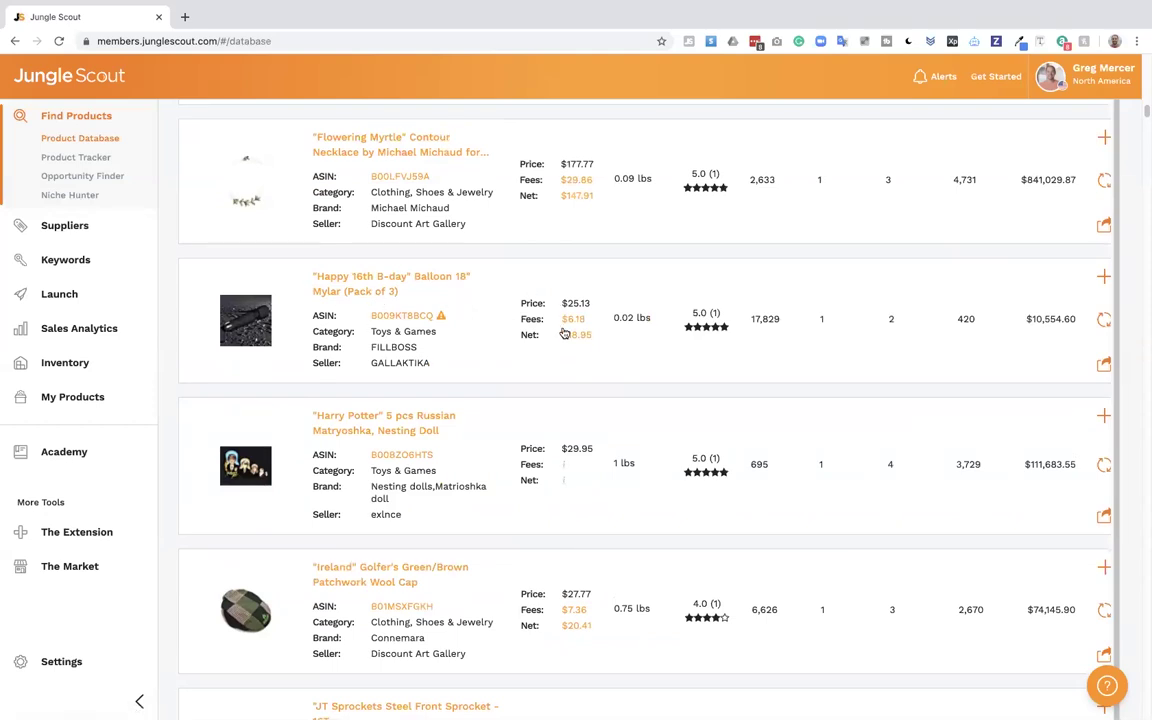
scroll(565, 333, "down", 2)
scroll(333, 232, "down", 2)
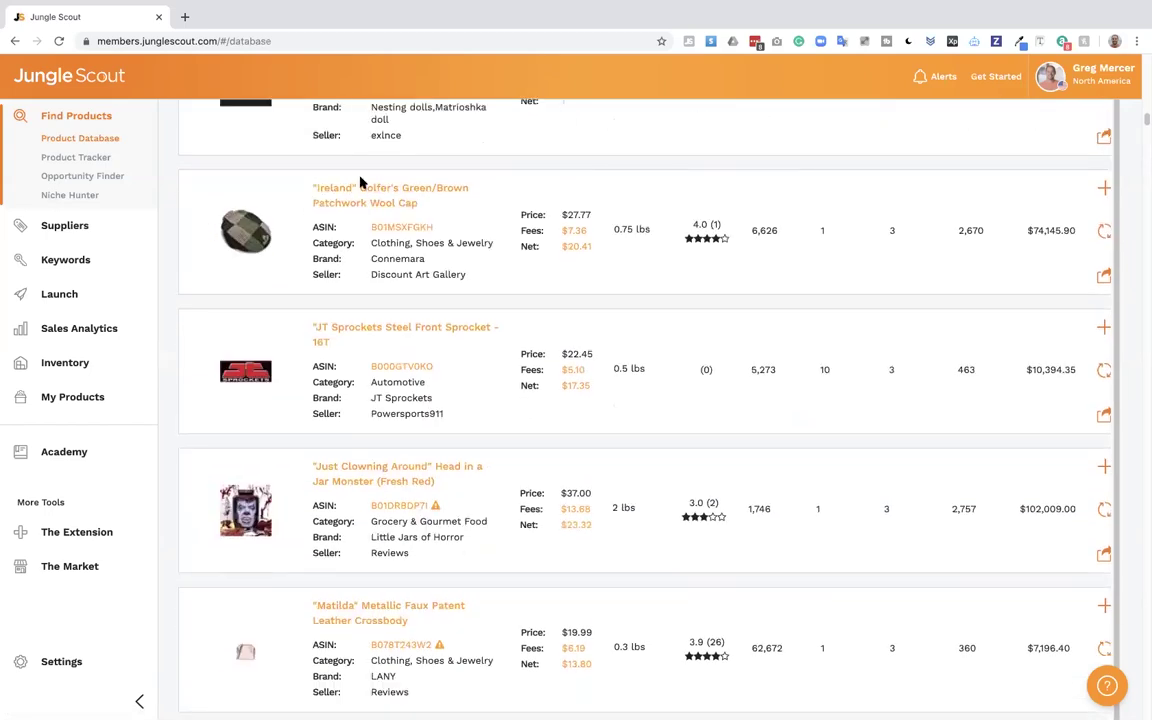
scroll(711, 266, "down", 6)
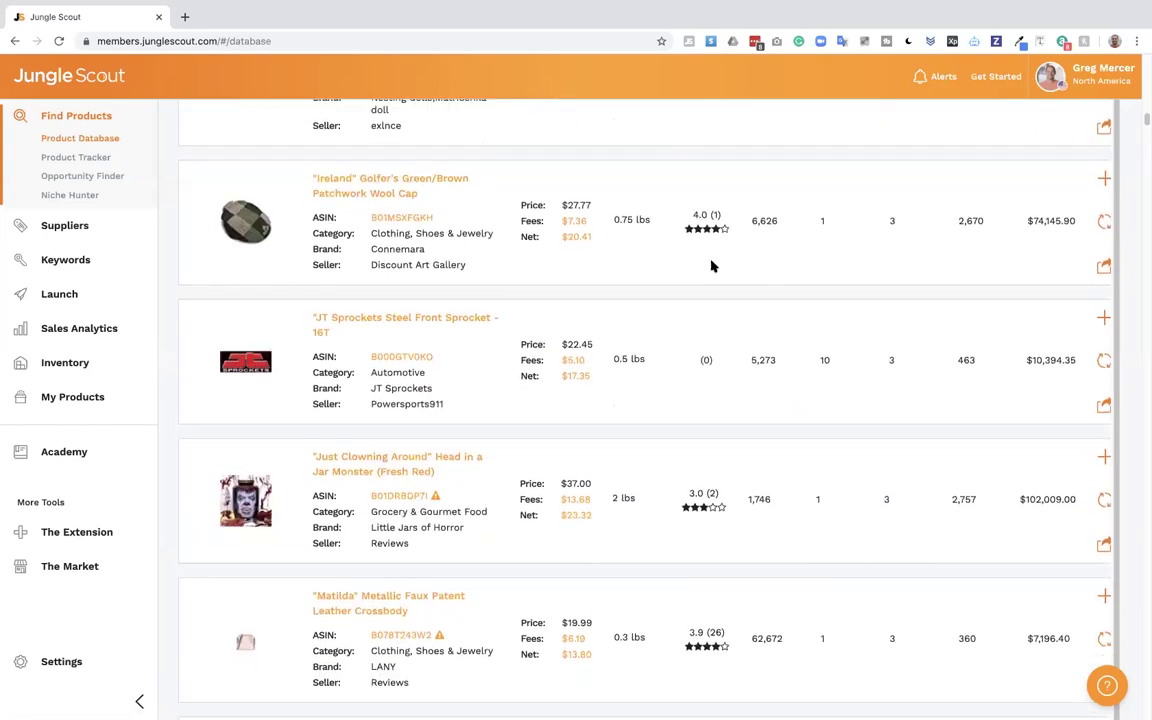
scroll(638, 406, "down", 8)
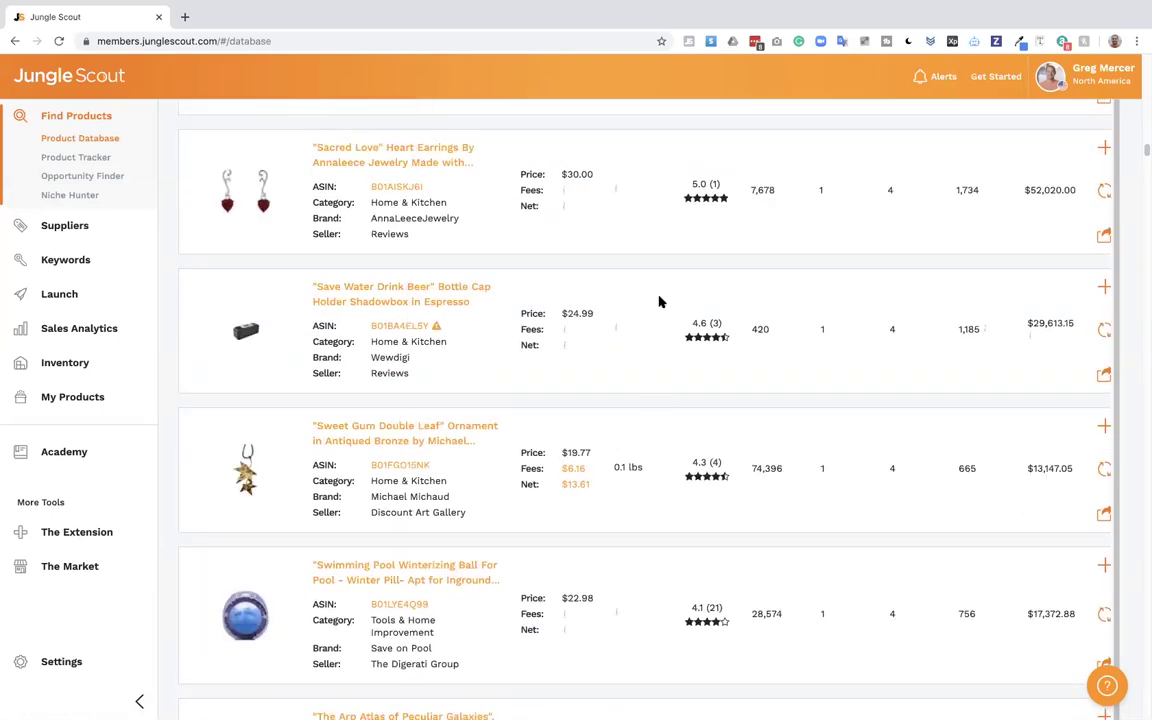
scroll(659, 301, "up", 20)
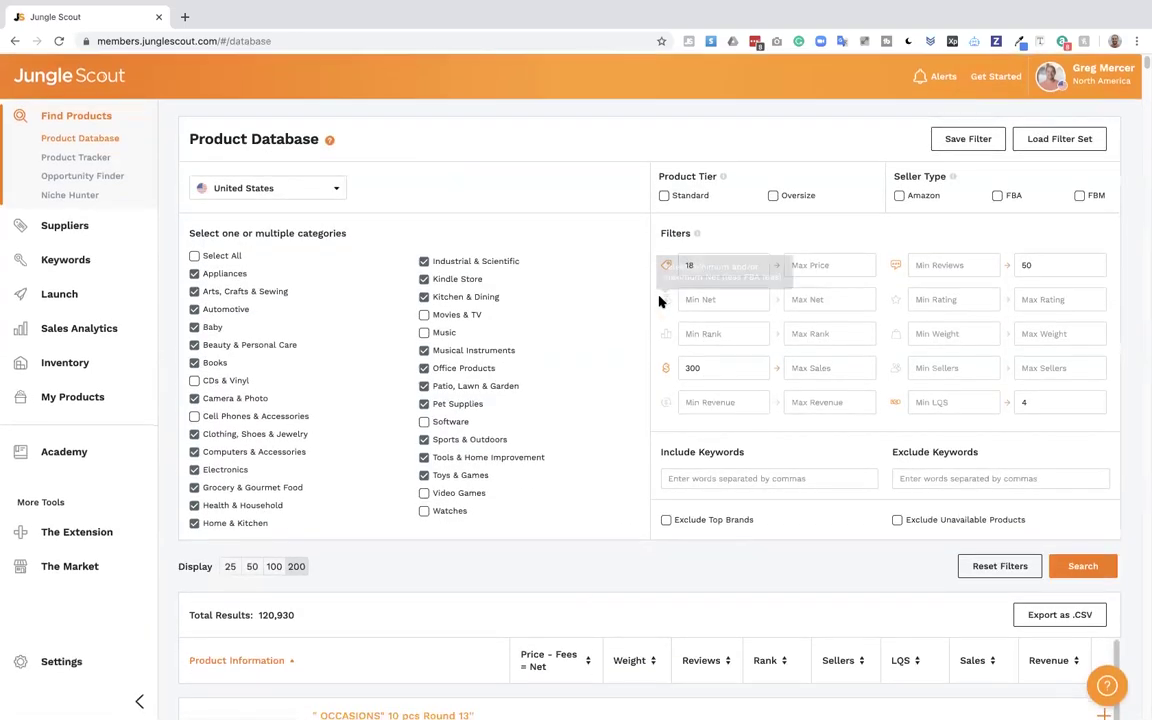
Return to the Thai mortar pestle listing in the results, and open Amazon in a new browser tab
scroll(659, 301, "down", 5)
right_click(424, 430)
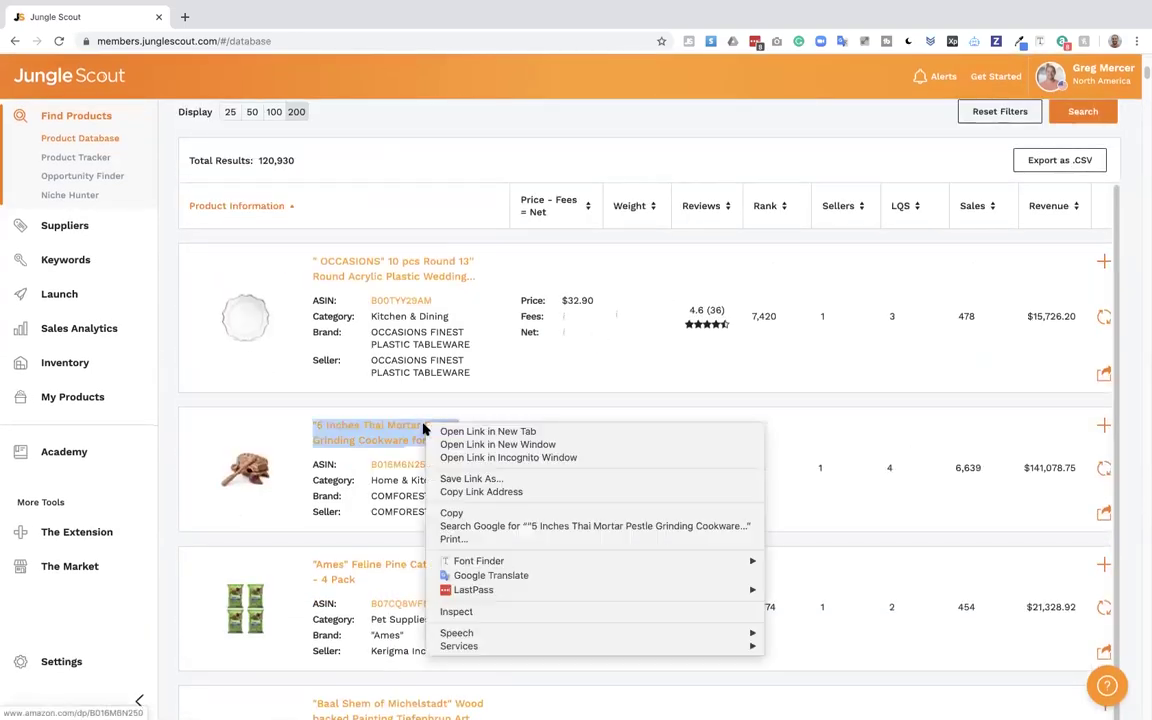
left_click(185, 17)
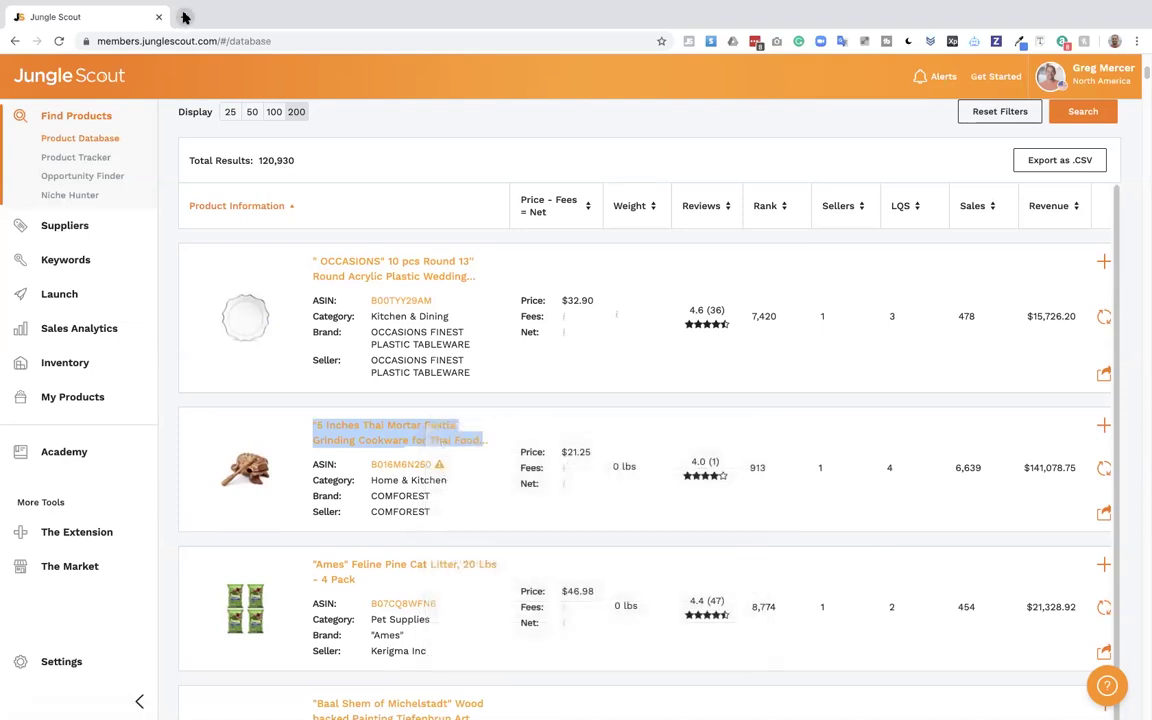
left_click(185, 17)
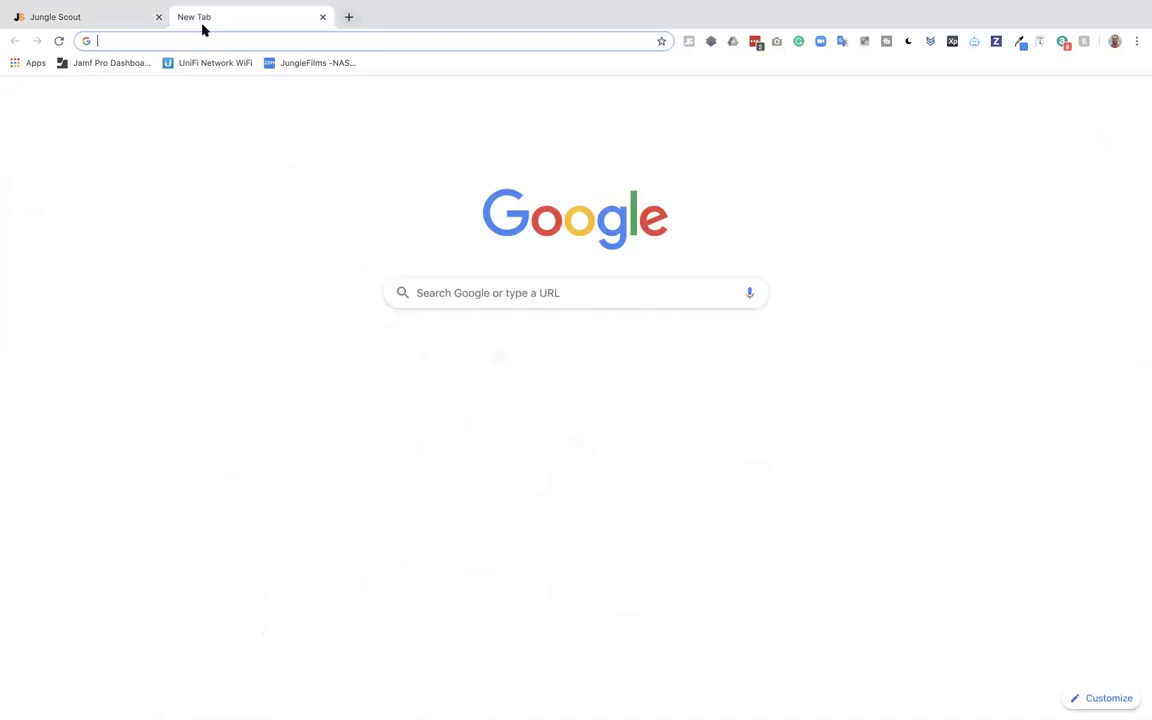
type("mo")
key("BackSpace")
key("BackSpace")
type("am")
key("Return")
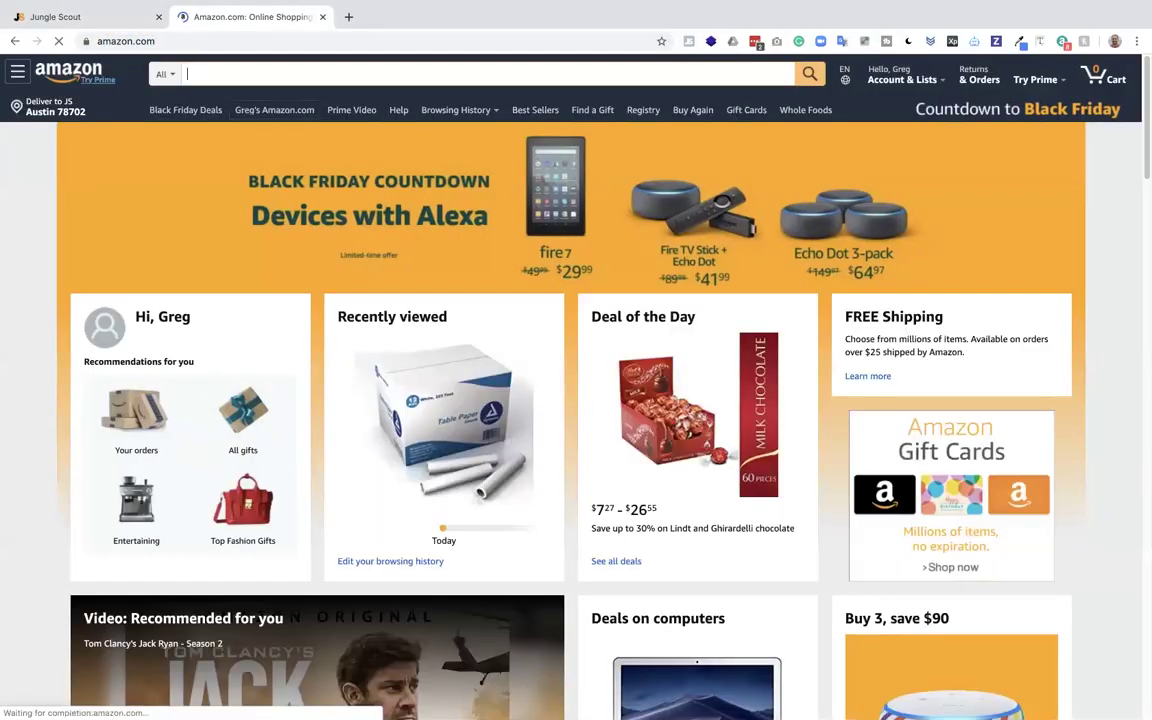
Search Amazon for "mortar pestle", checking the product name against the Jungle Scout results
type("mortar pestle")
left_click(100, 17)
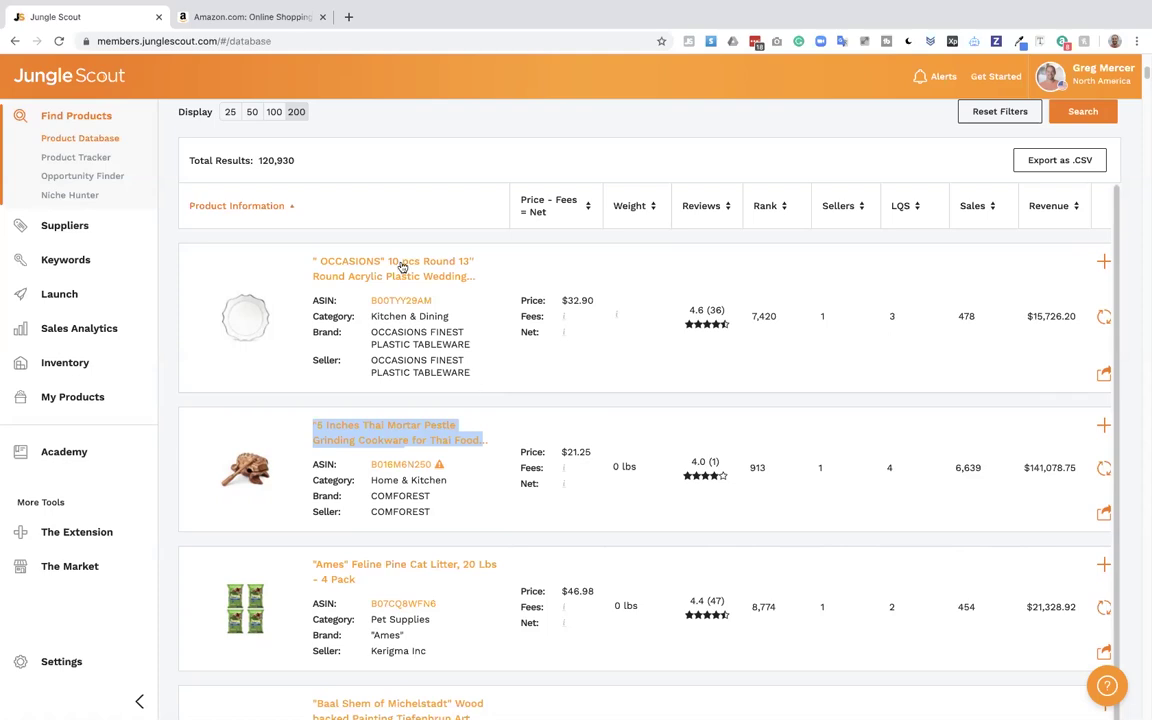
left_click(250, 17)
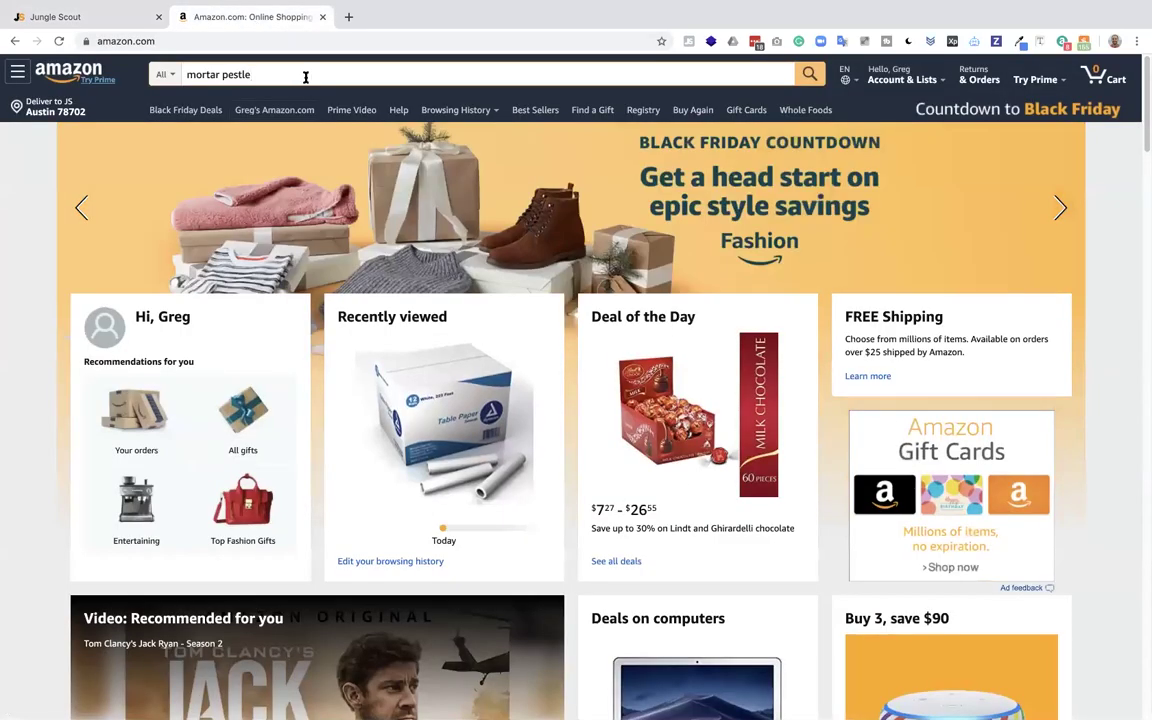
key("Return")
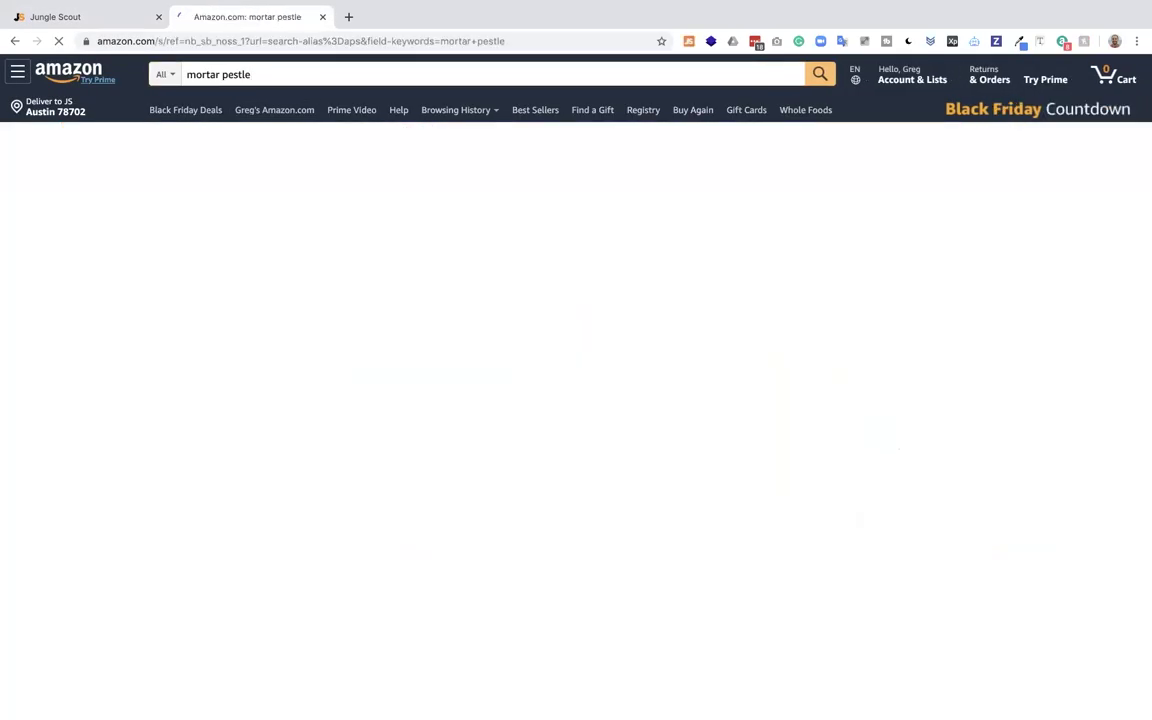
Run the Jungle Scout extension on the mortar pestle results, dismiss the survey banner and examine the opportunity score
scroll(767, 360, "down", 10)
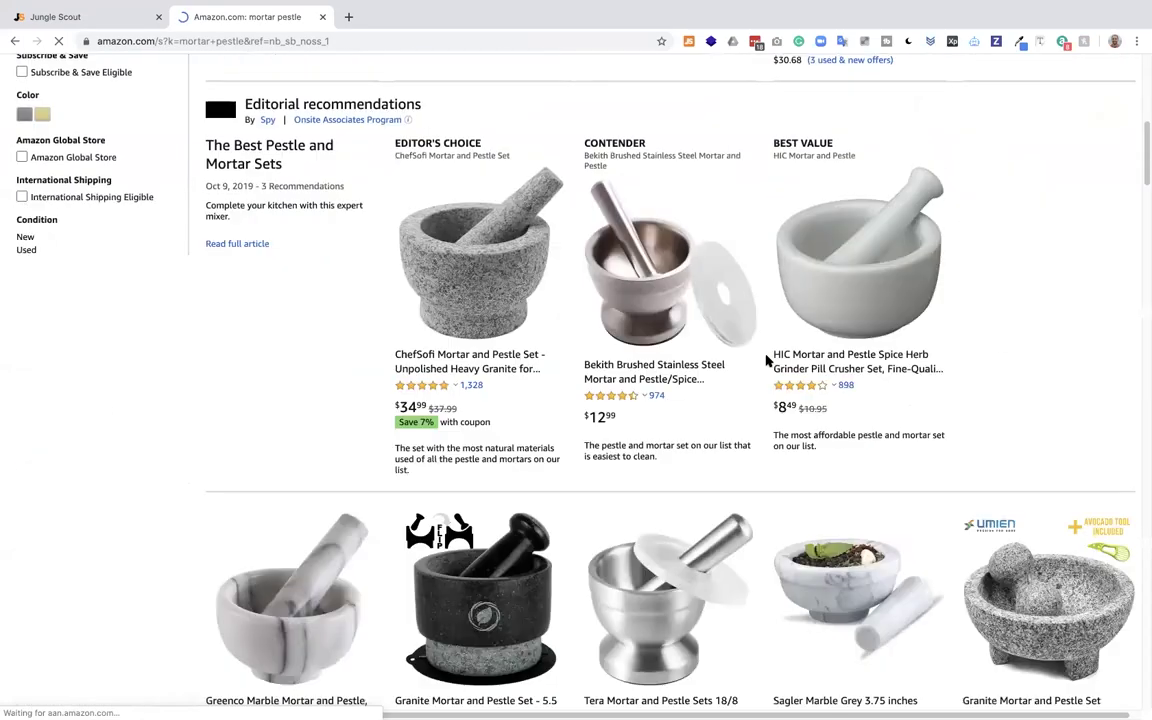
scroll(767, 360, "down", 3)
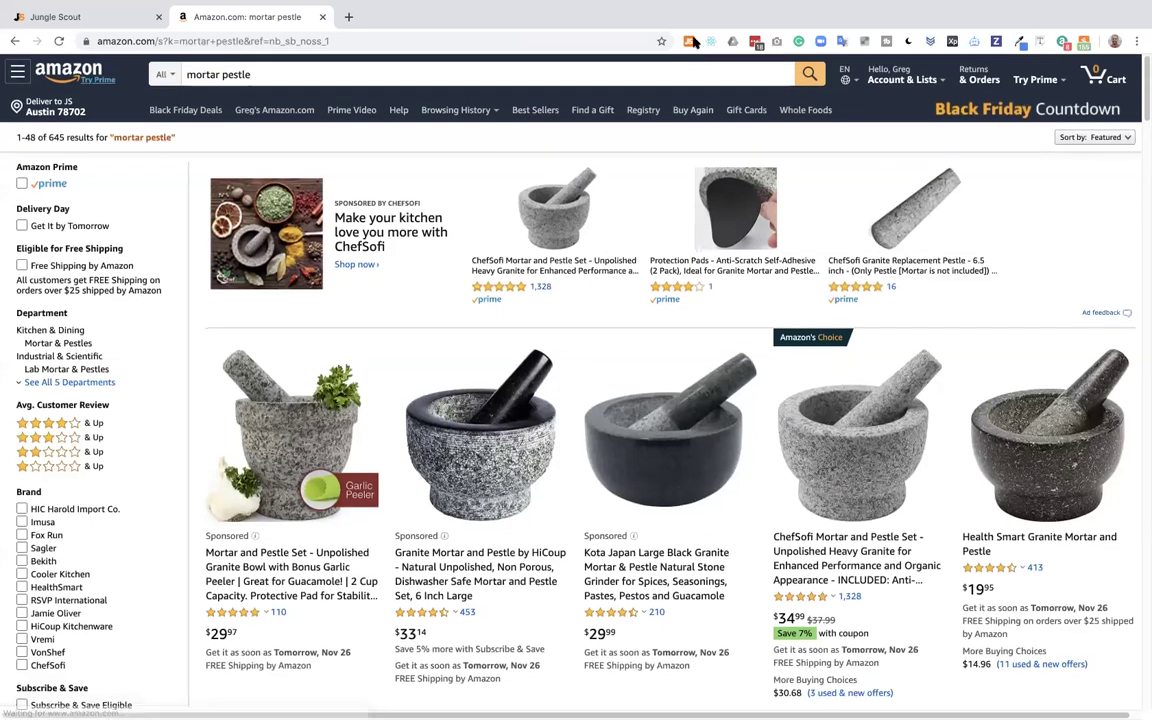
left_click(689, 42)
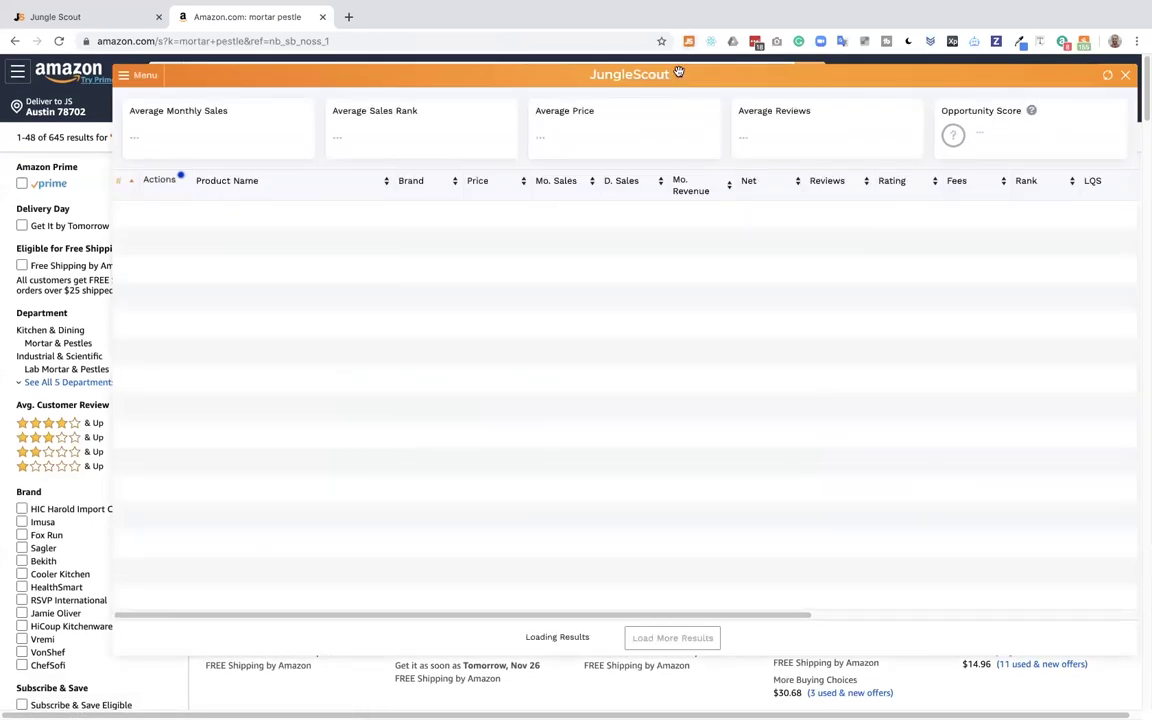
left_click(131, 18)
left_click(240, 17)
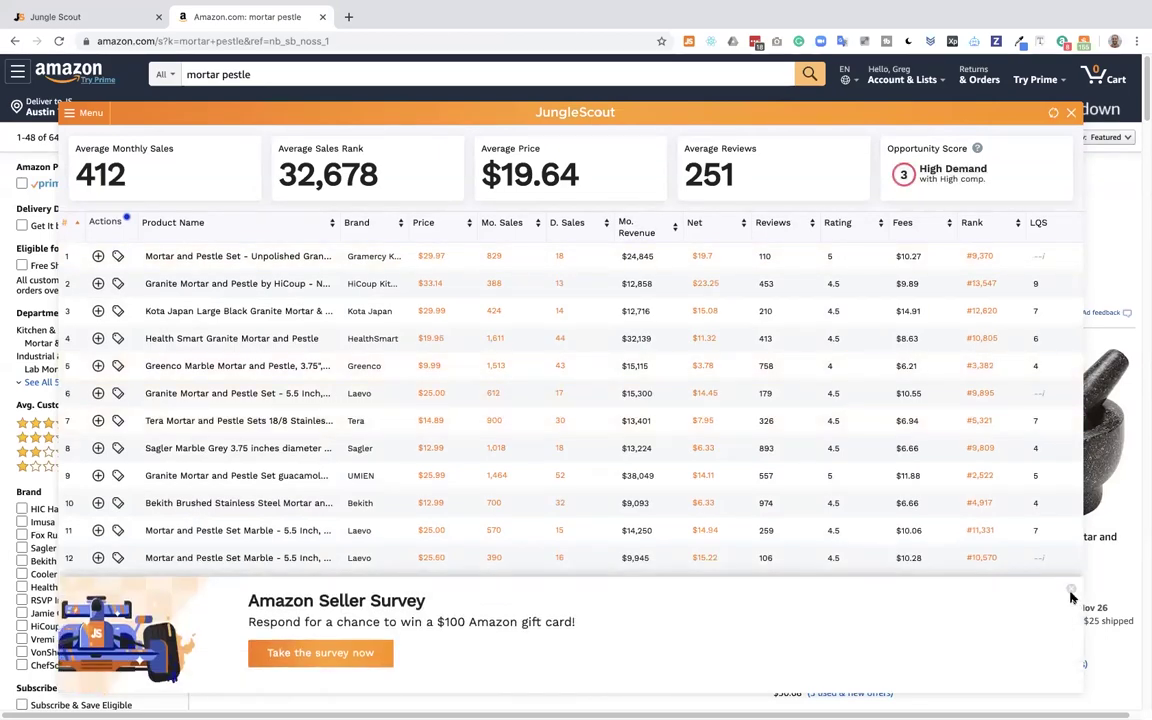
left_click(1072, 592)
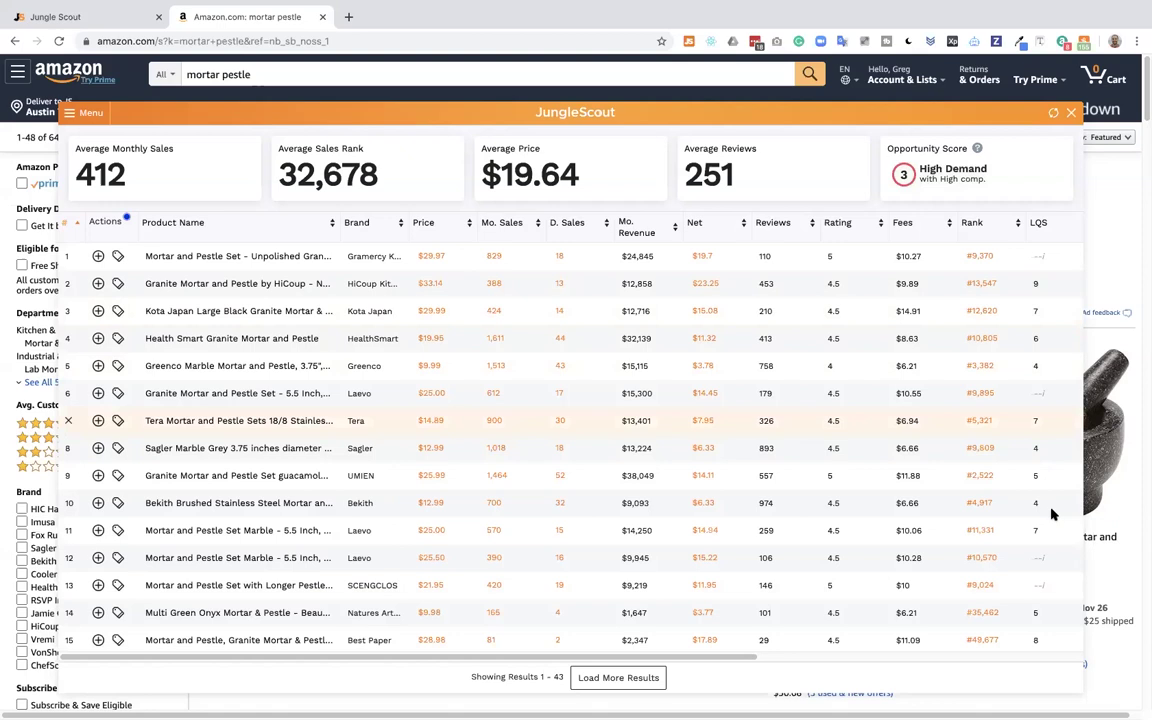
mouse_move(1056, 260)
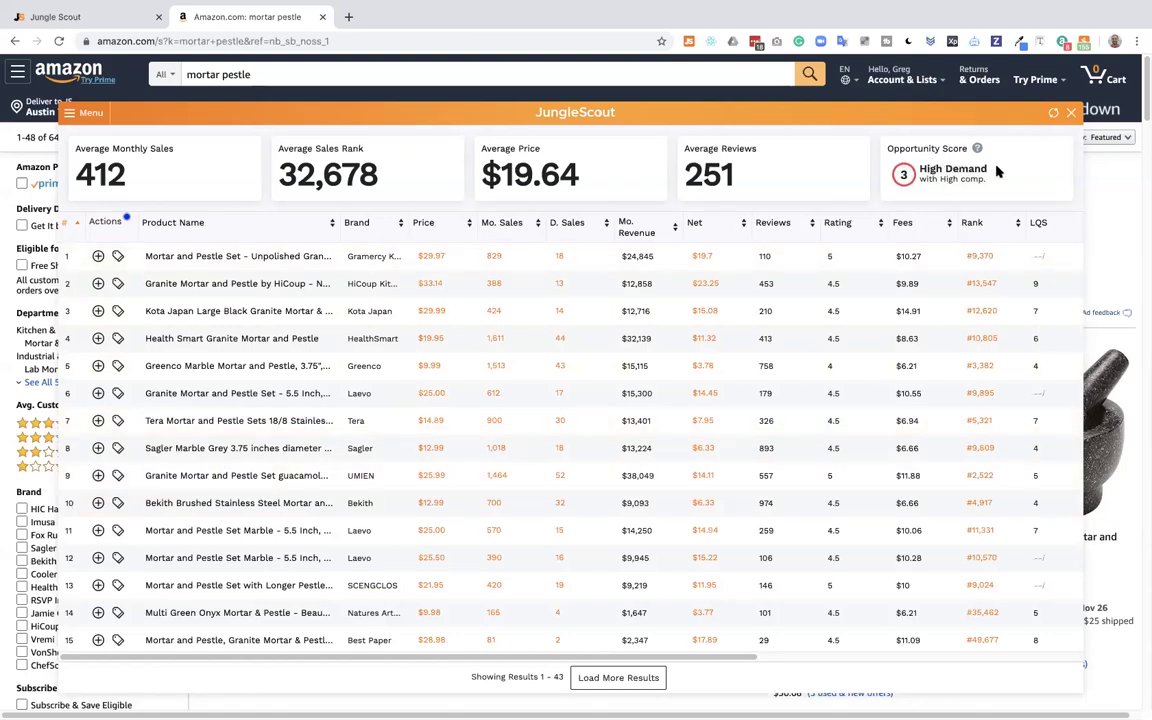
Close the extension's results and narrow the Amazon search to "thai mortar pestle"
left_click(1071, 113)
left_click(186, 74)
type("thai")
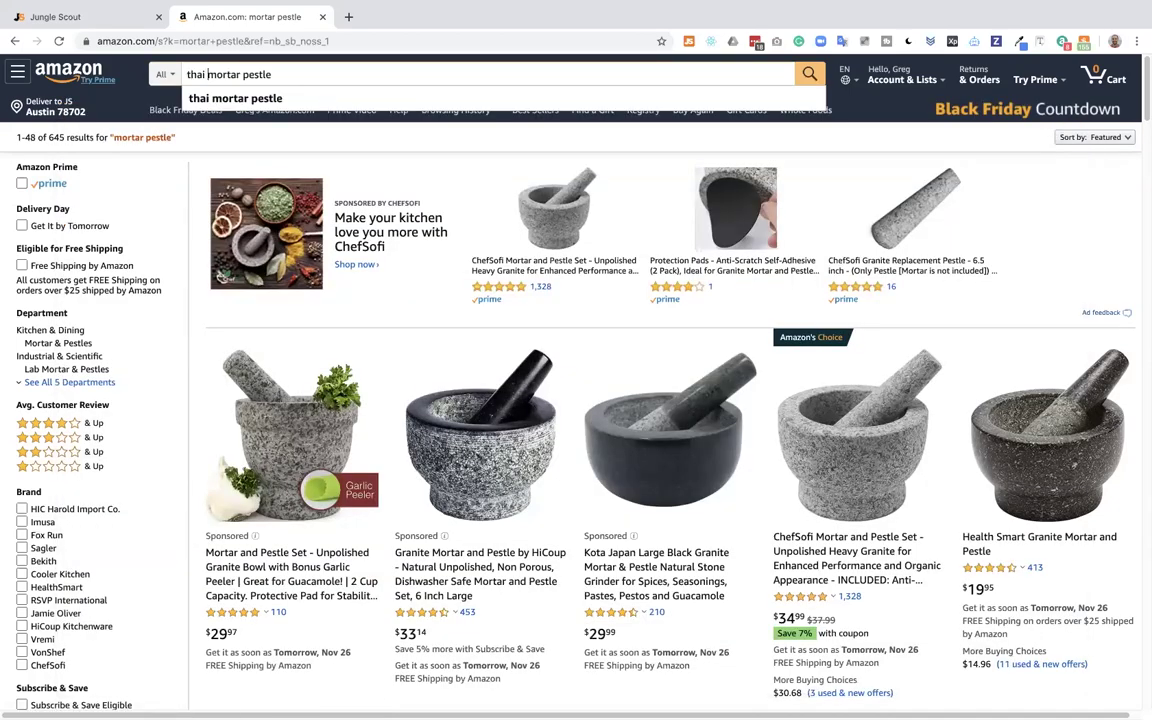
key("Return")
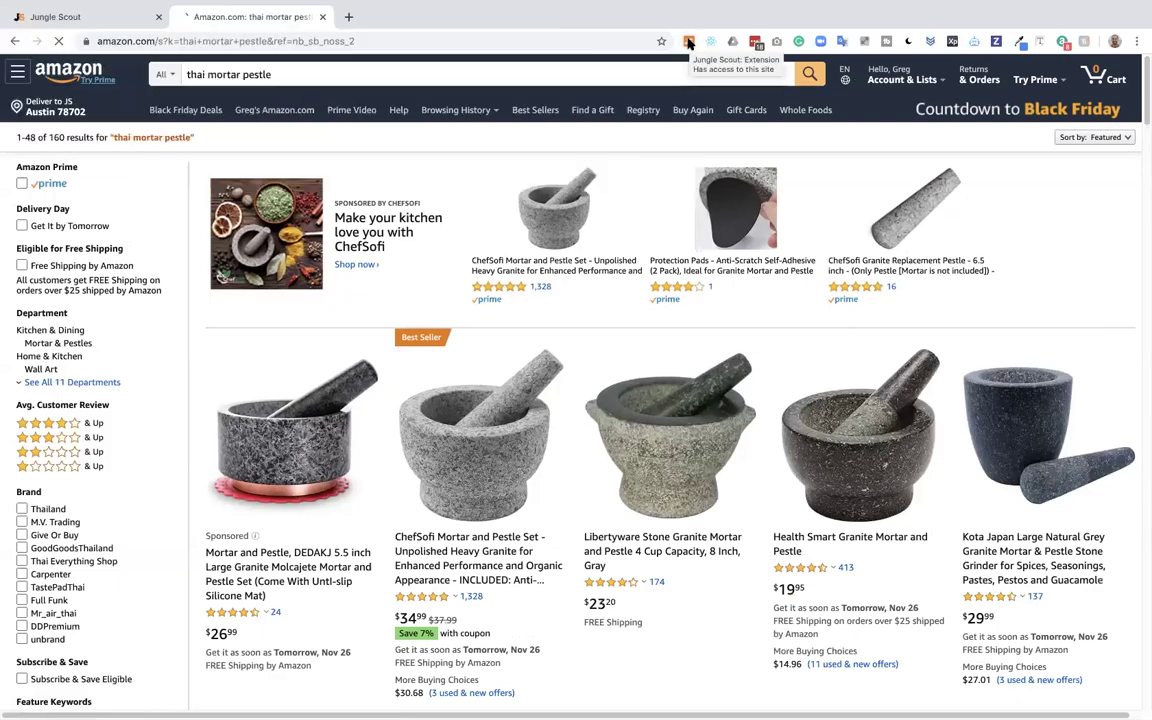
Run the Jungle Scout extension on the Thai mortar pestle results and refresh its data to examine demand and competition
left_click(688, 43)
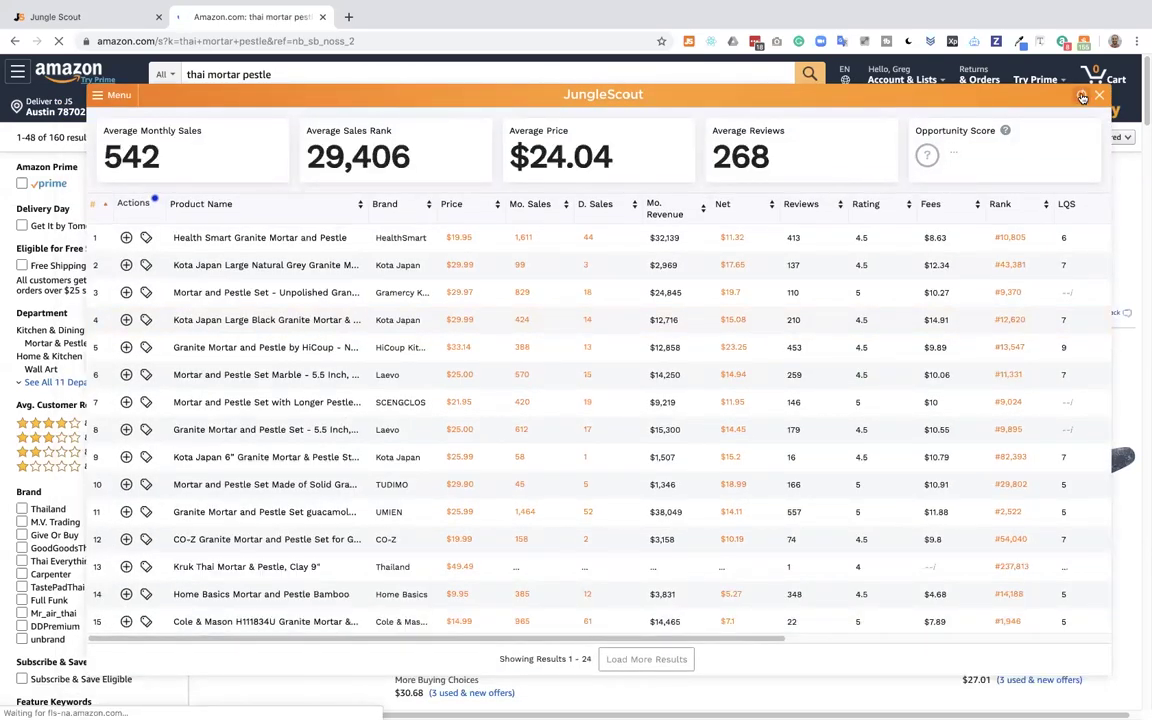
left_click(1082, 97)
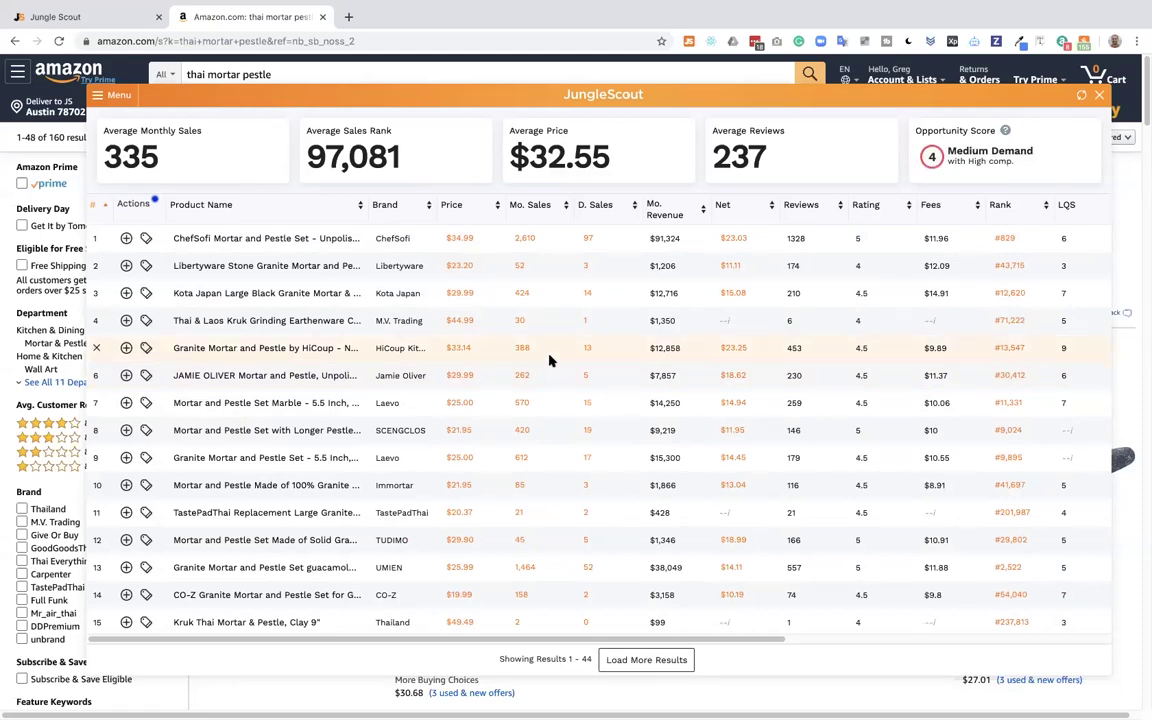
mouse_move(757, 328)
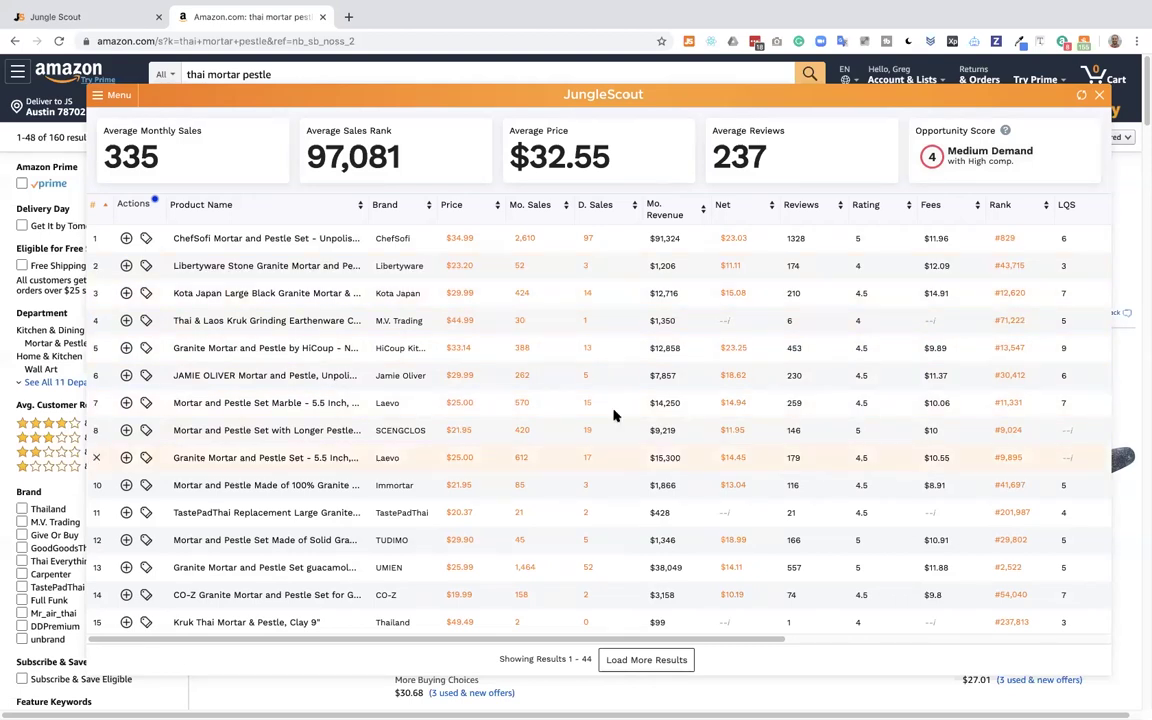
Close the extension's results and return to the Jungle Scout Product Database to look through more of the filtered products
left_click(1099, 94)
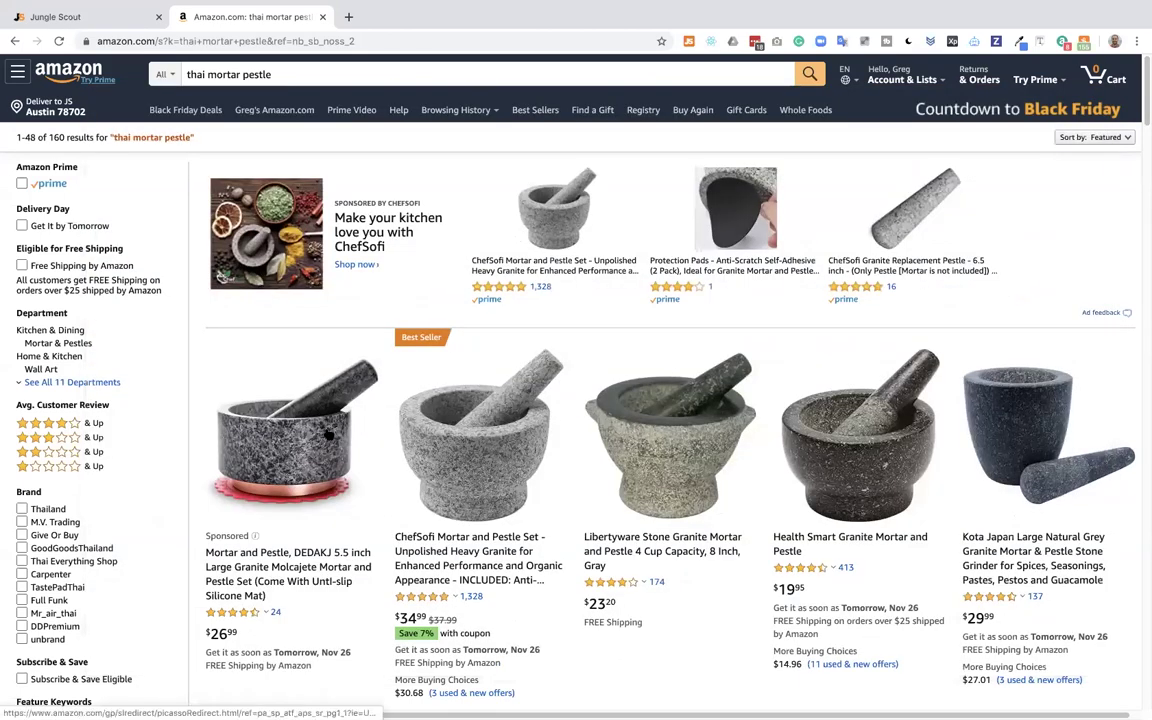
left_click(58, 17)
left_click(517, 401)
scroll(517, 401, "down", 4)
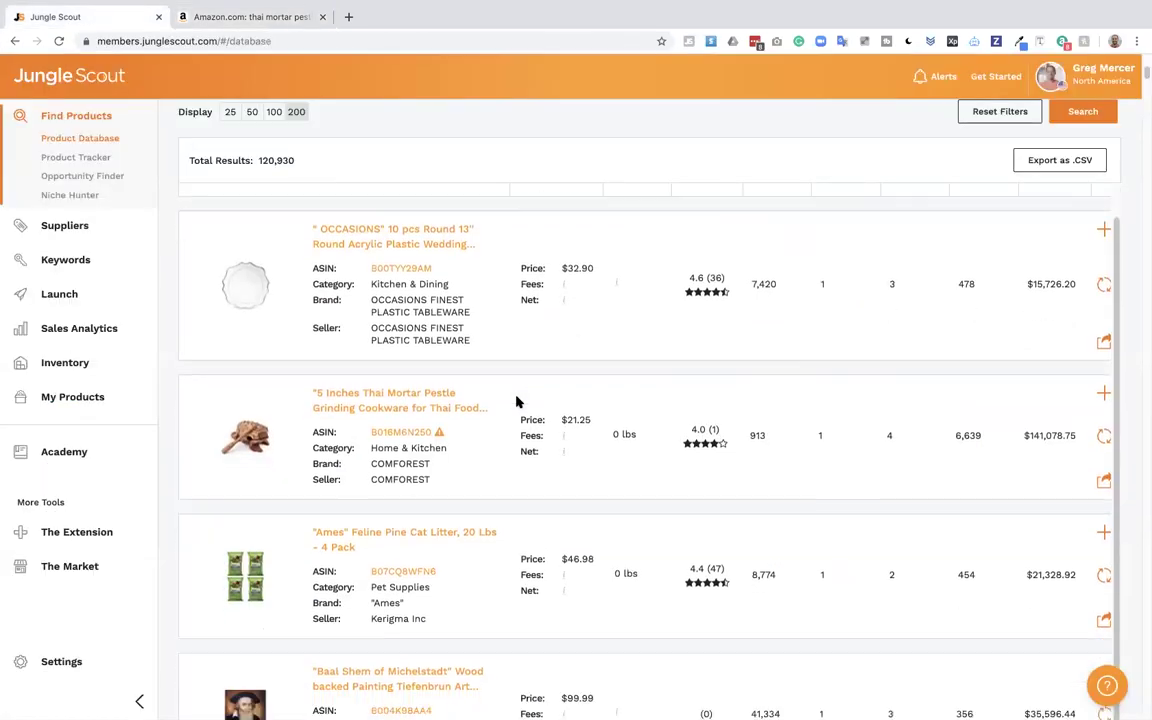
scroll(517, 401, "down", 5)
scroll(517, 401, "down", 9)
scroll(517, 401, "down", 1)
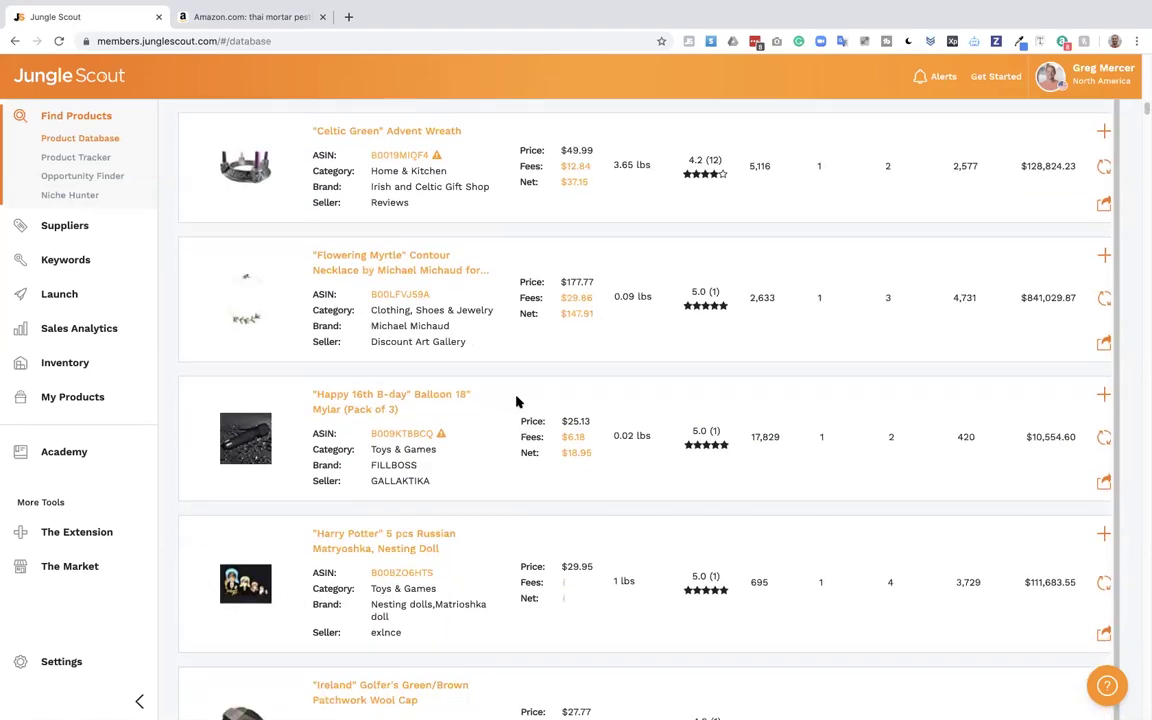
scroll(517, 401, "up", 15)
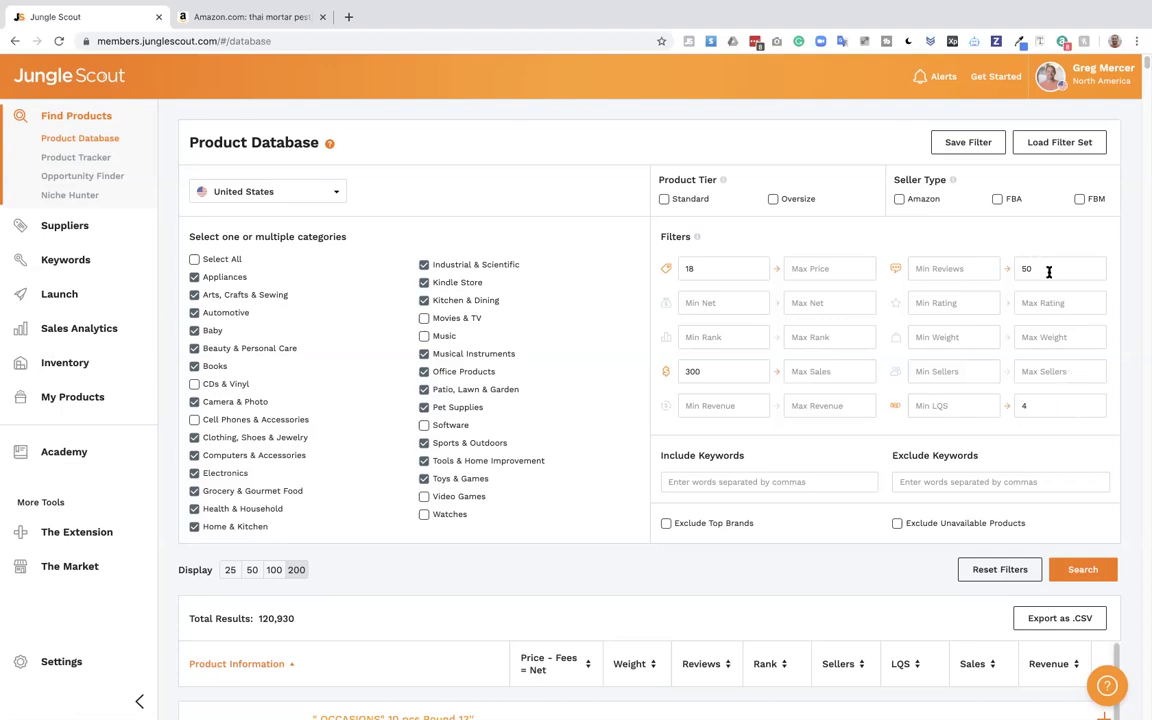
Clear the maximum reviews and maximum LQS filters in the Product Database
key("BackSpace")
left_click(1030, 405)
key("BackSpace")
Set the minimum sales to 500 and the maximum rating to 3.7, and run the product search
double_click(698, 371)
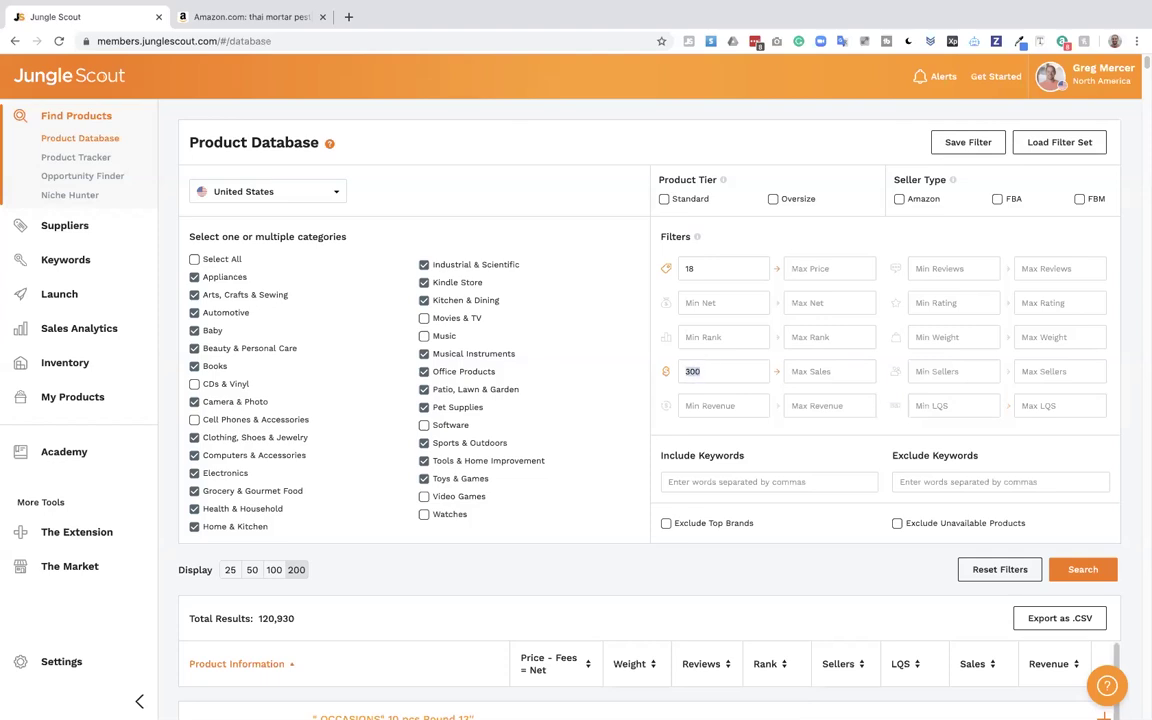
type("500")
left_click(1042, 302)
type("3.7")
left_click(1080, 571)
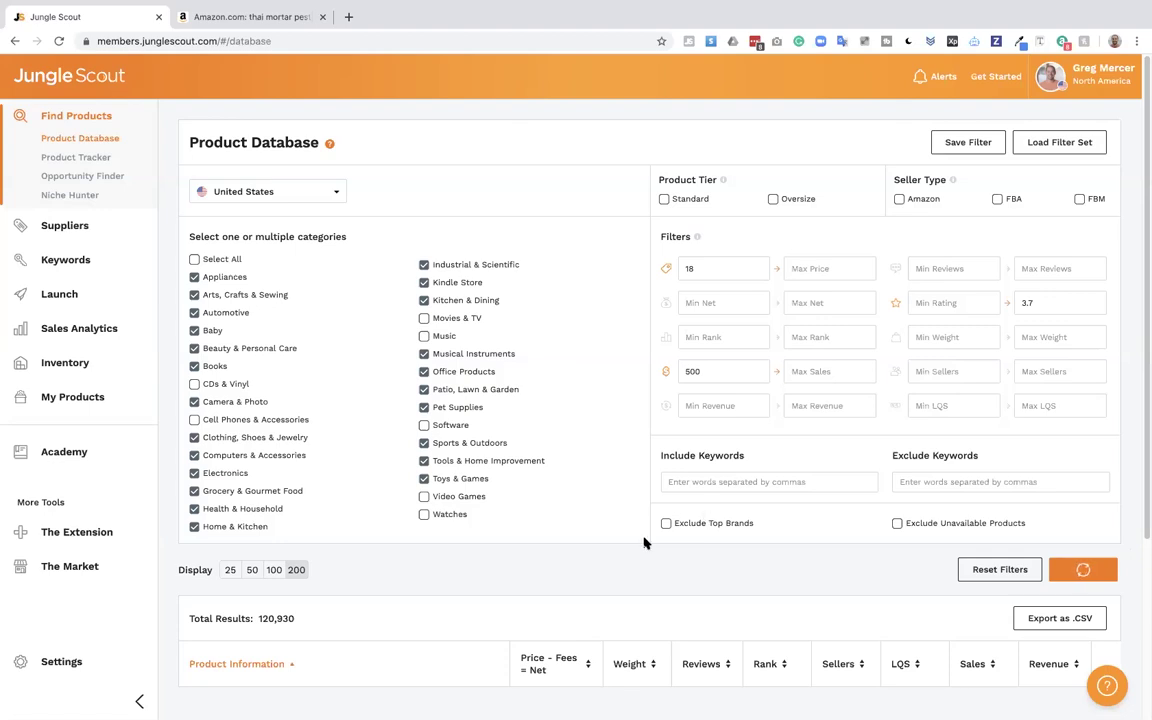
scroll(642, 546, "down", 6)
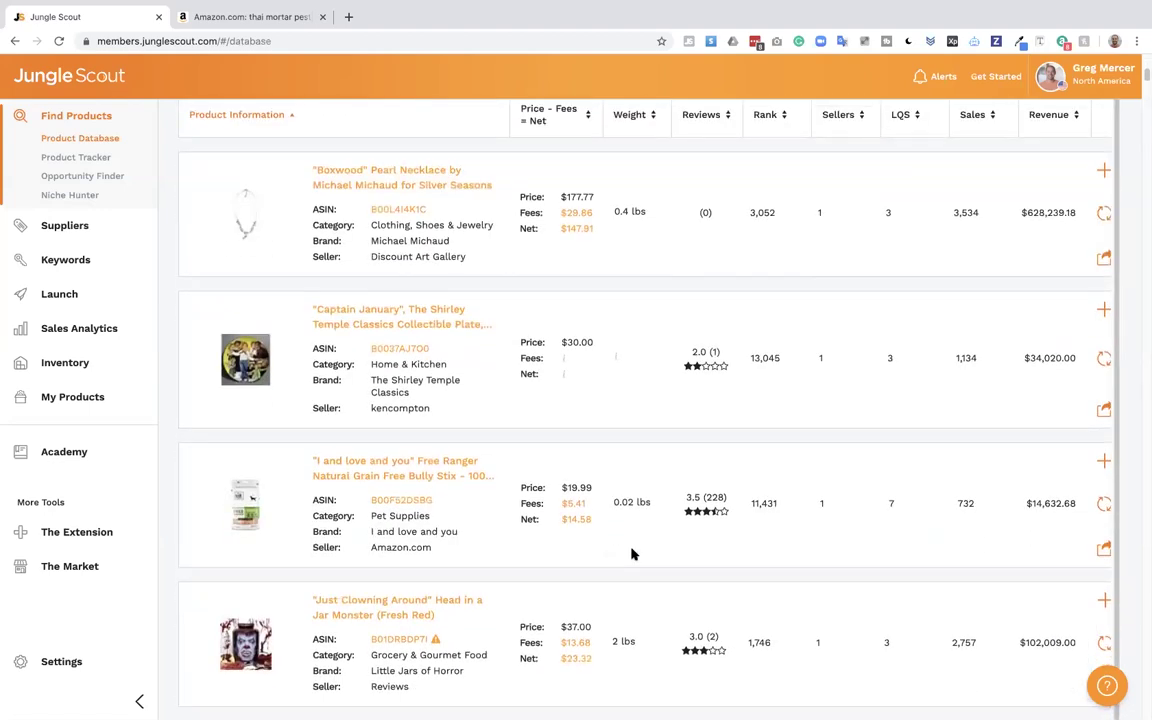
Add a minimum of 10 reviews to the filters and rerun the search to examine the poorly rated products
scroll(631, 554, "up", 6)
left_click(941, 271)
type("10")
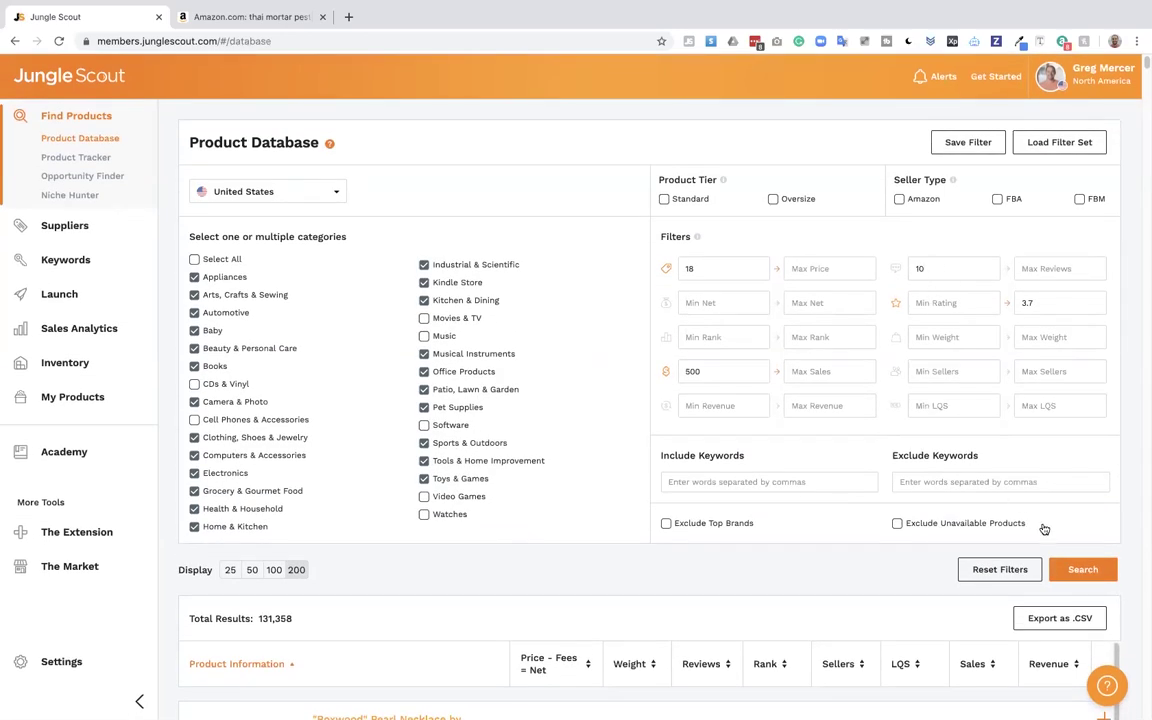
left_click(1068, 571)
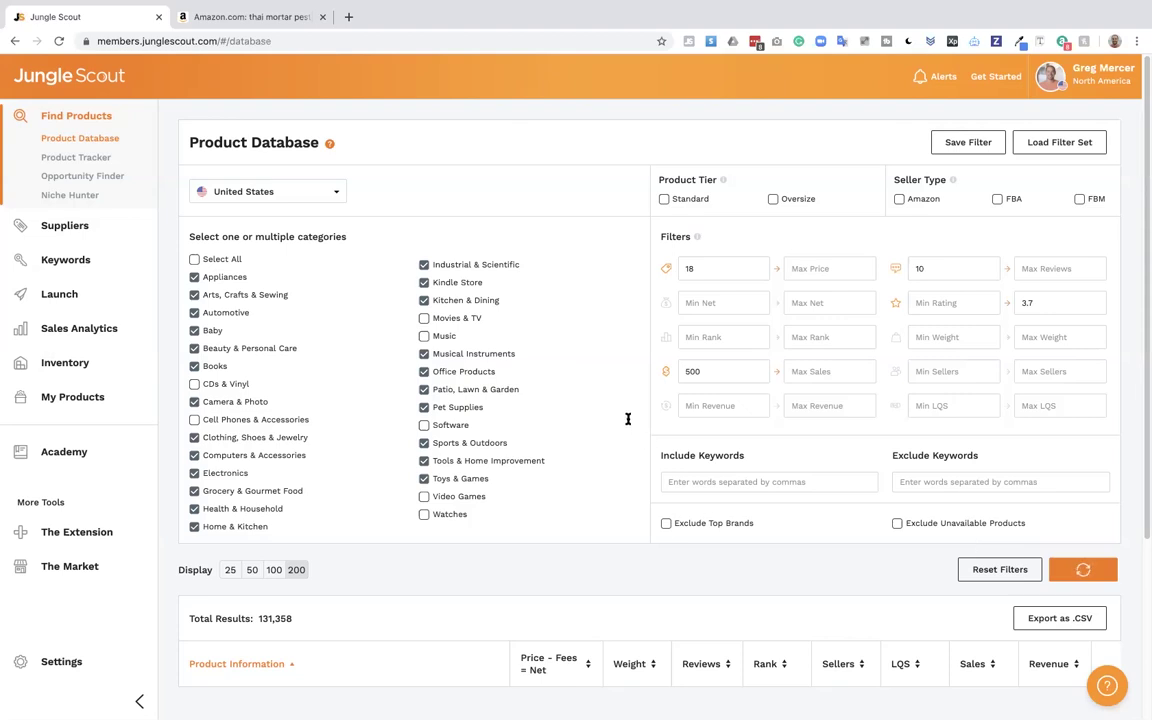
scroll(628, 419, "down", 6)
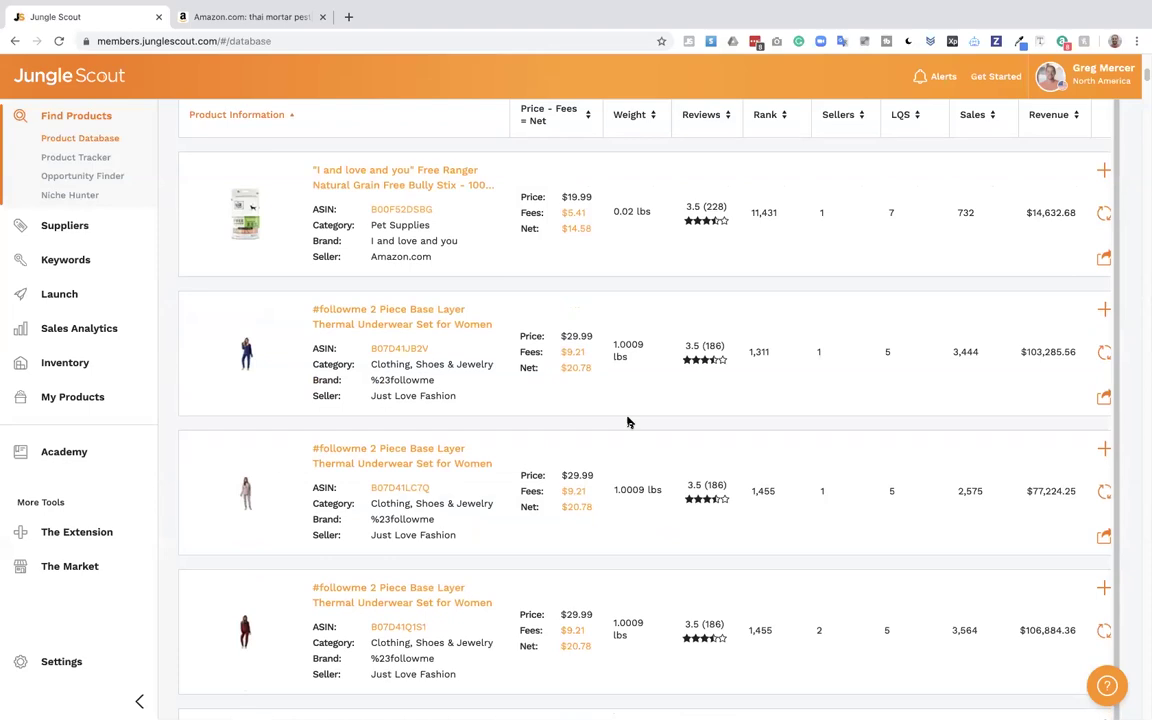
scroll(628, 422, "down", 1)
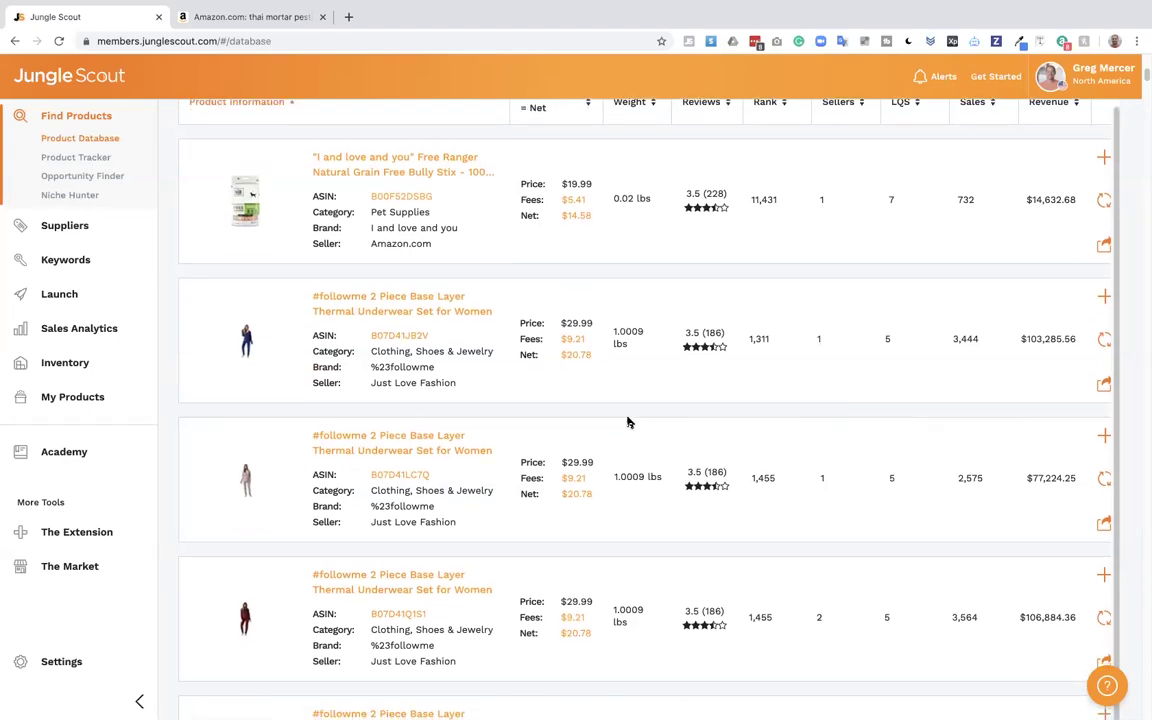
scroll(628, 422, "down", 1)
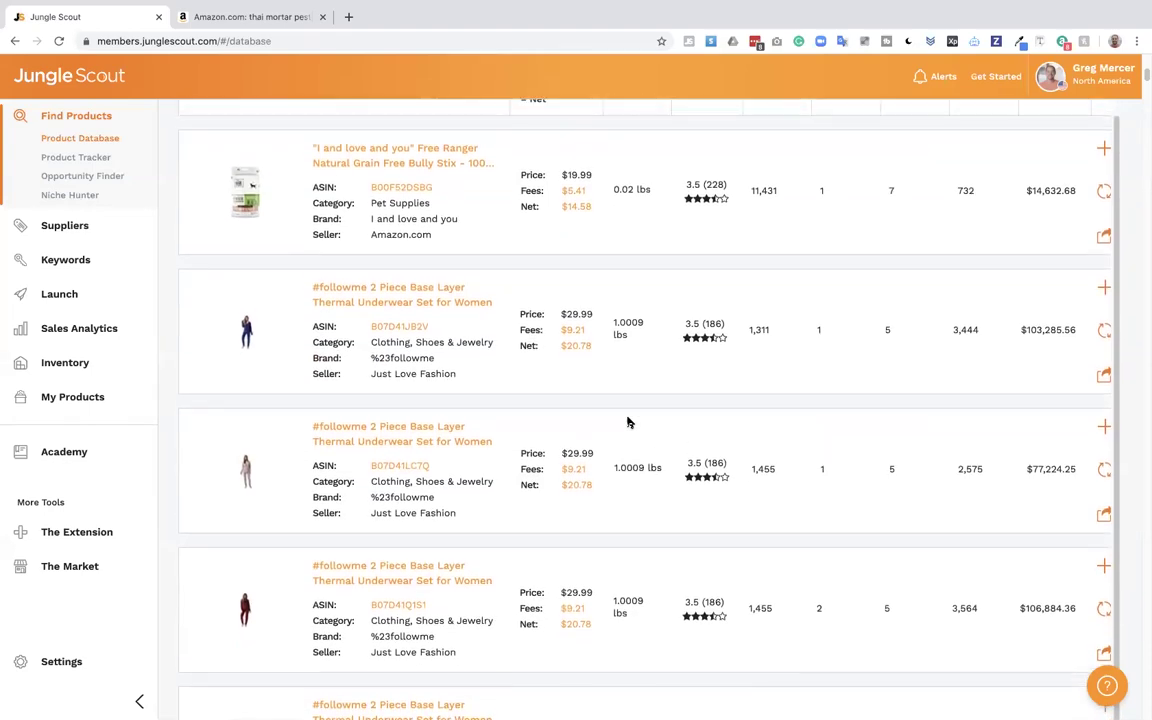
Open the red #followme 2 Piece Base Layer Thermal Underwear Set on Amazon and view its product images
right_click(400, 582)
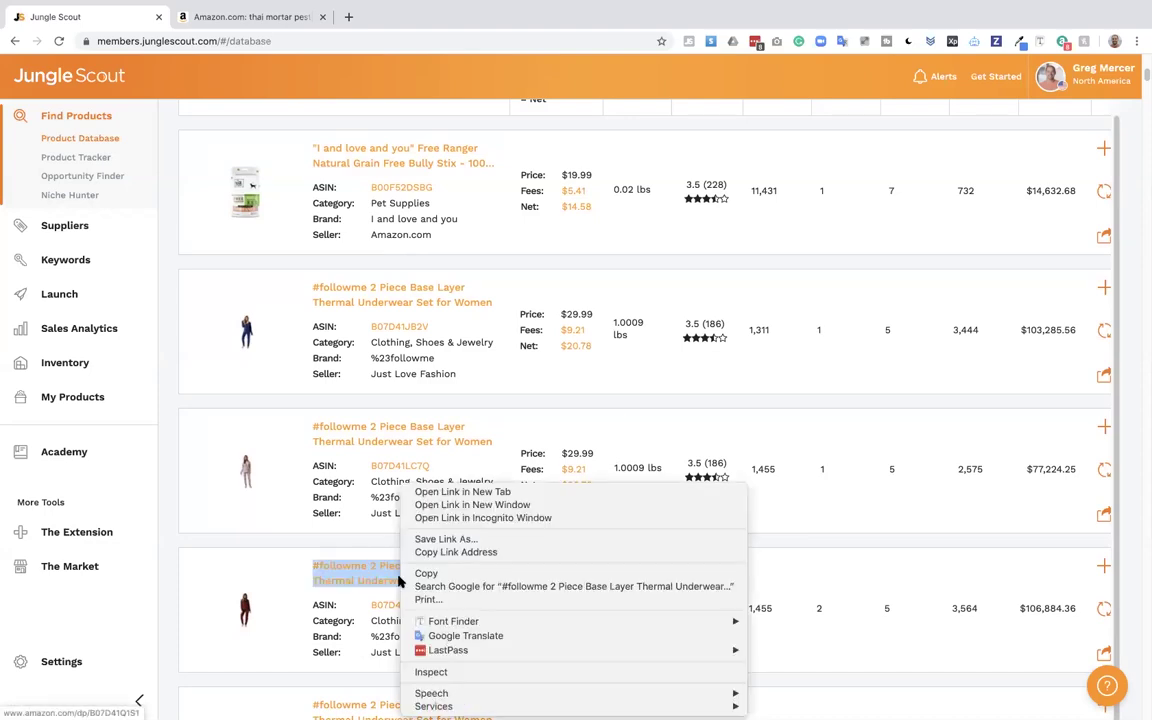
left_click(456, 491)
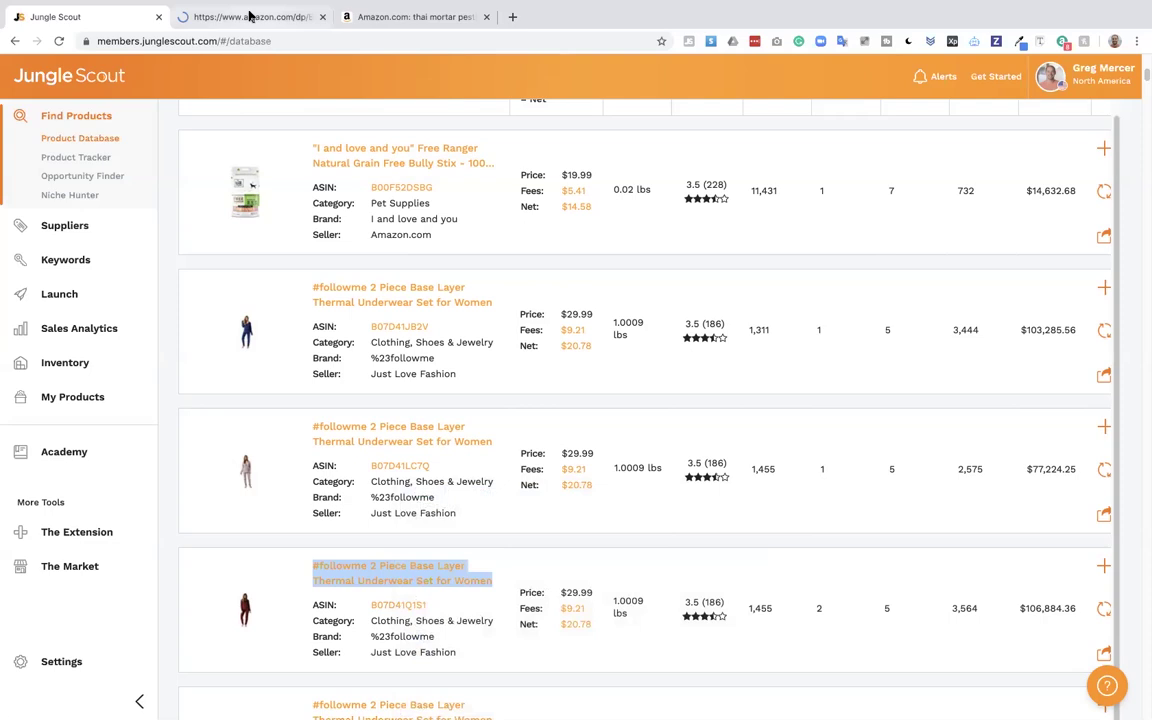
left_click(249, 18)
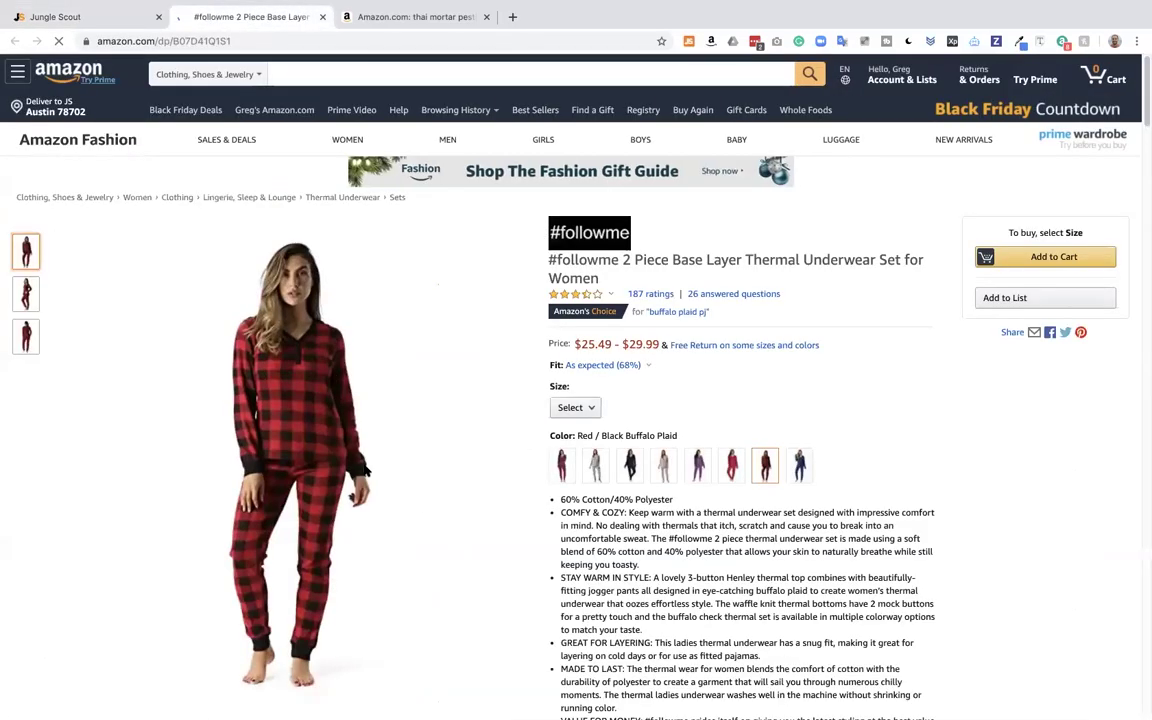
left_click(26, 295)
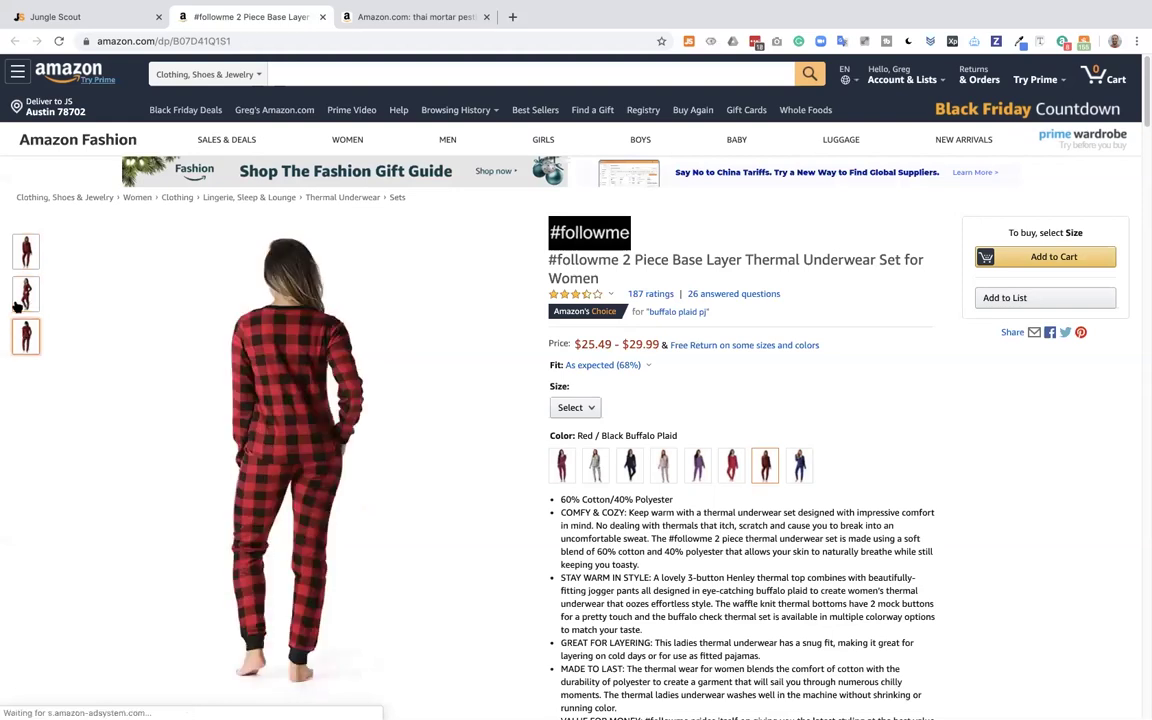
Check the monthly sales of the red #followme thermal underwear set in the Product Database
left_click(80, 20)
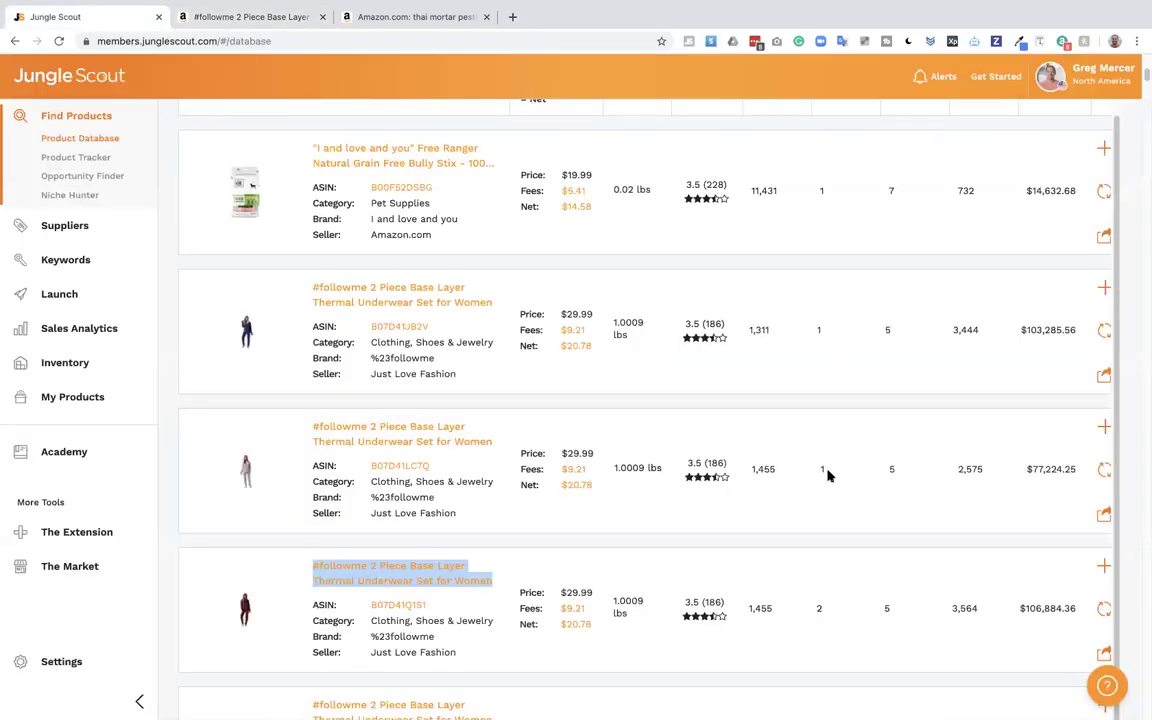
double_click(962, 607)
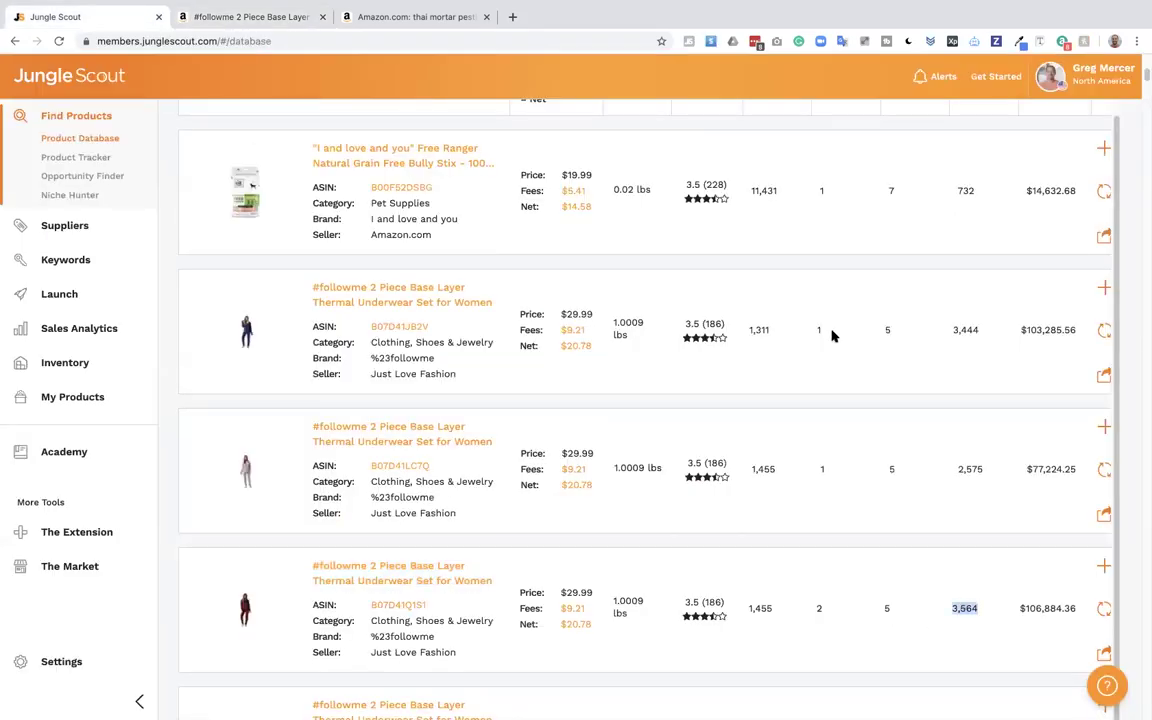
scroll(849, 319, "up", 1)
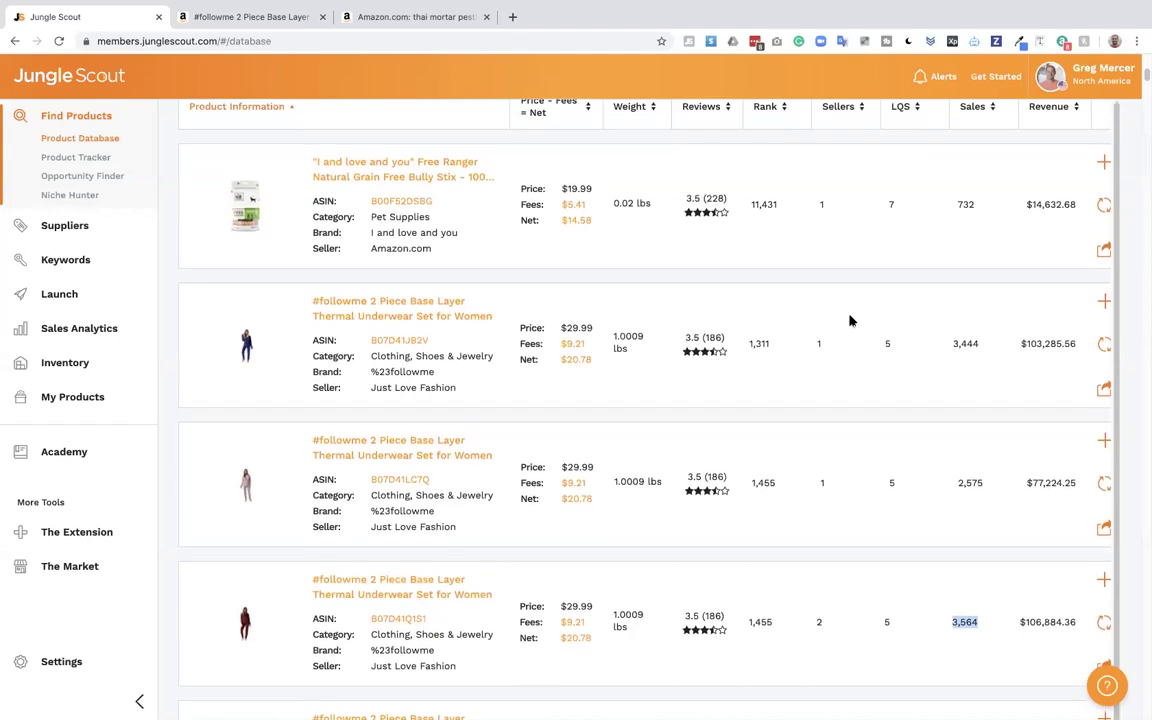
Open the thermal underwear set's customer reviews on Amazon and show only the 1-star ones
left_click(232, 18)
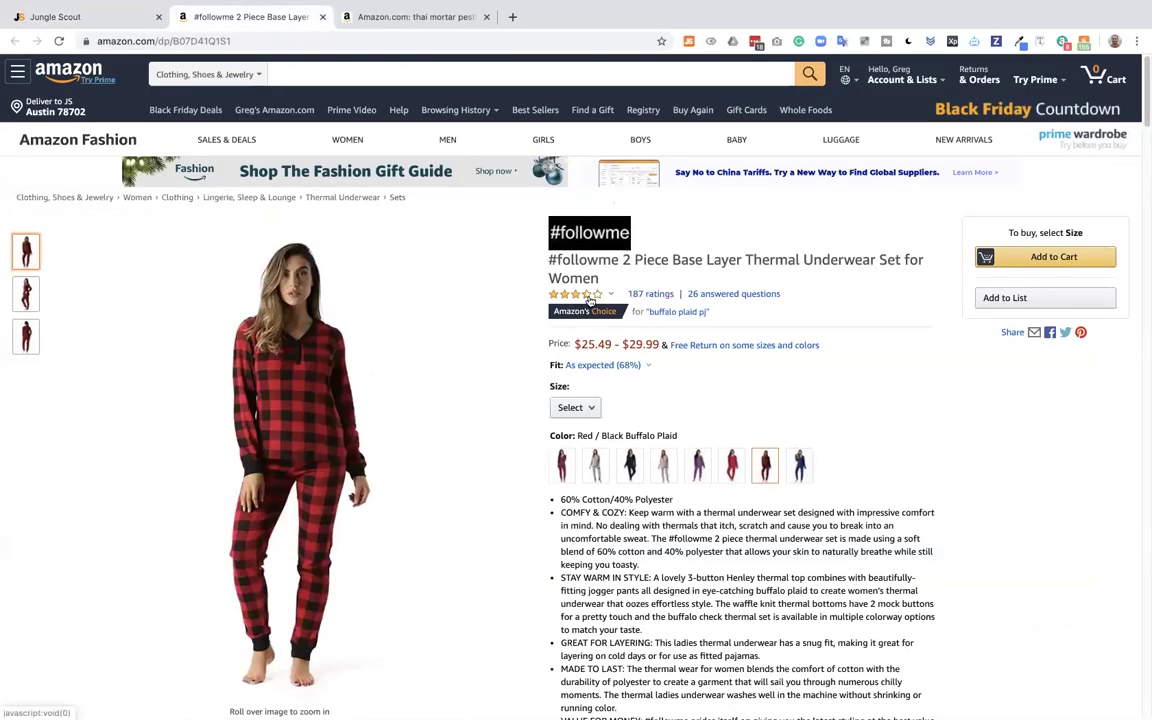
left_click(645, 294)
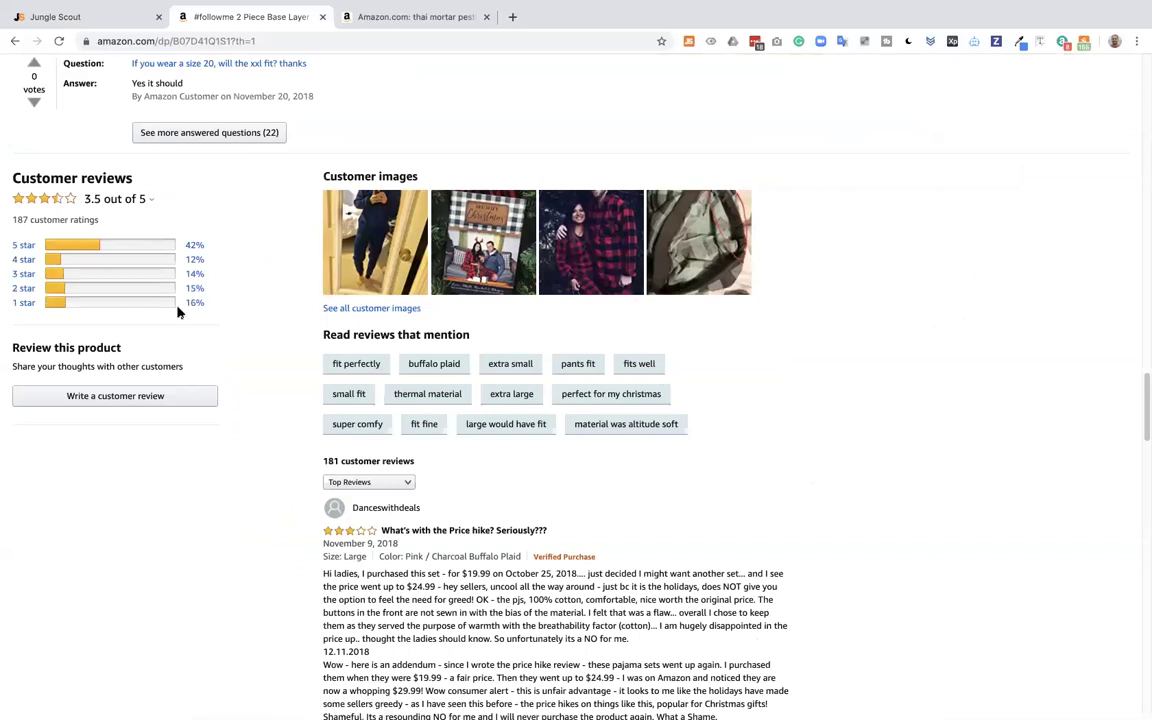
left_click(25, 304)
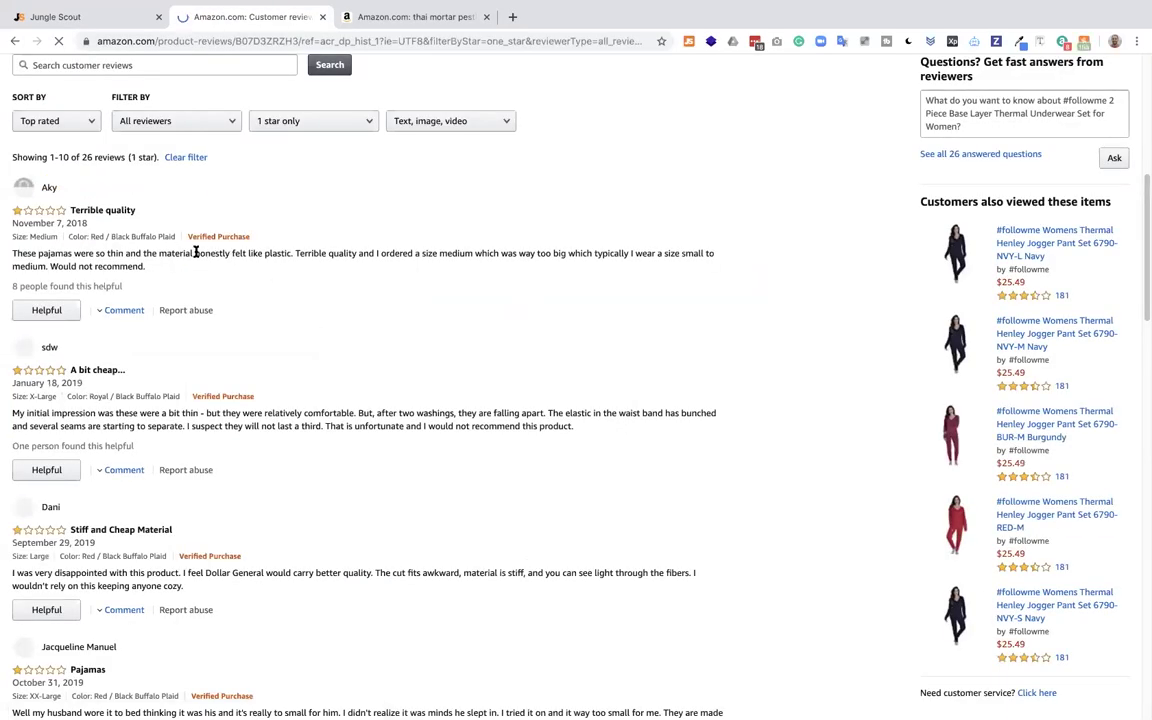
Read through the 1-star reviews of the thermal underwear set for recurring complaints about material and fit
triple_click(141, 251)
left_click_drag(109, 253, 213, 253)
scroll(200, 253, "down", 3)
scroll(216, 253, "down", 4)
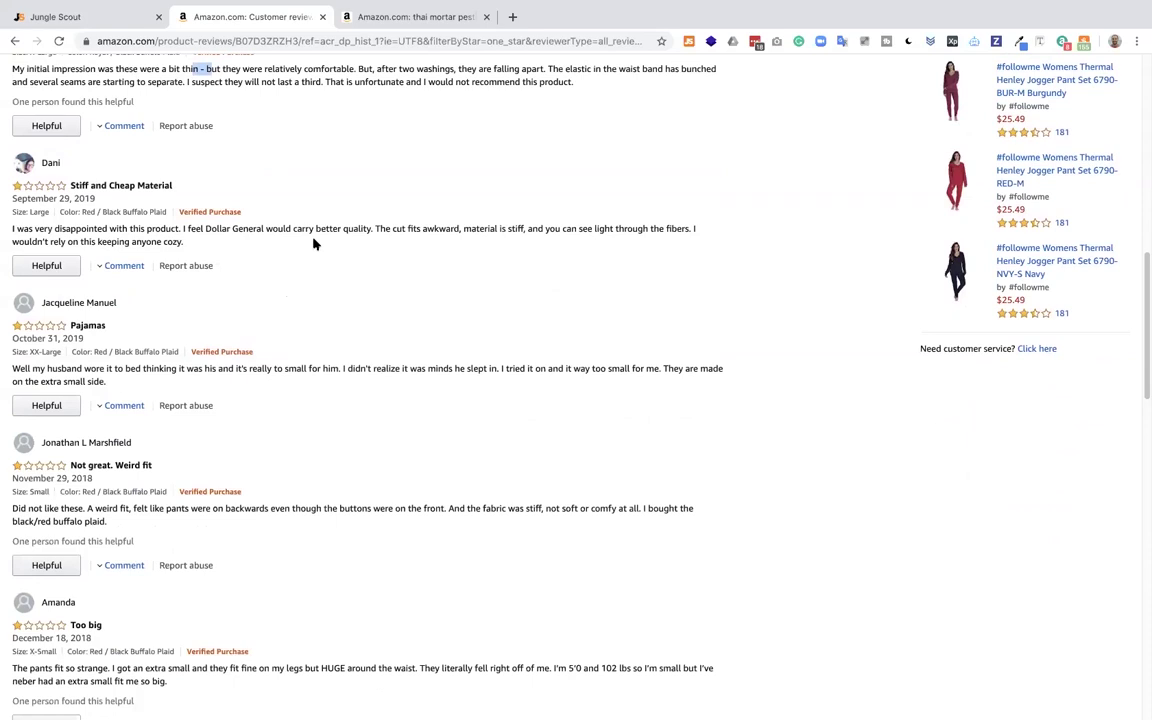
left_click_drag(353, 229, 411, 242)
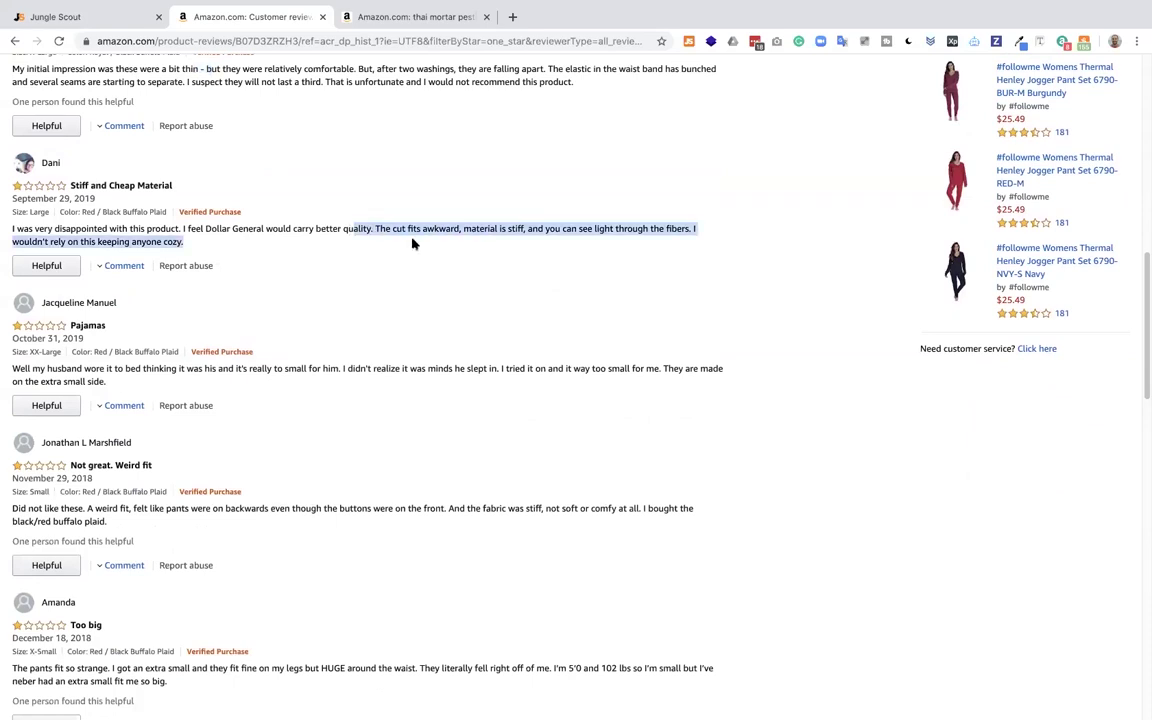
scroll(412, 243, "down", 3)
scroll(412, 243, "down", 1)
scroll(412, 243, "down", 1)
scroll(412, 243, "down", 3)
scroll(412, 243, "down", 3)
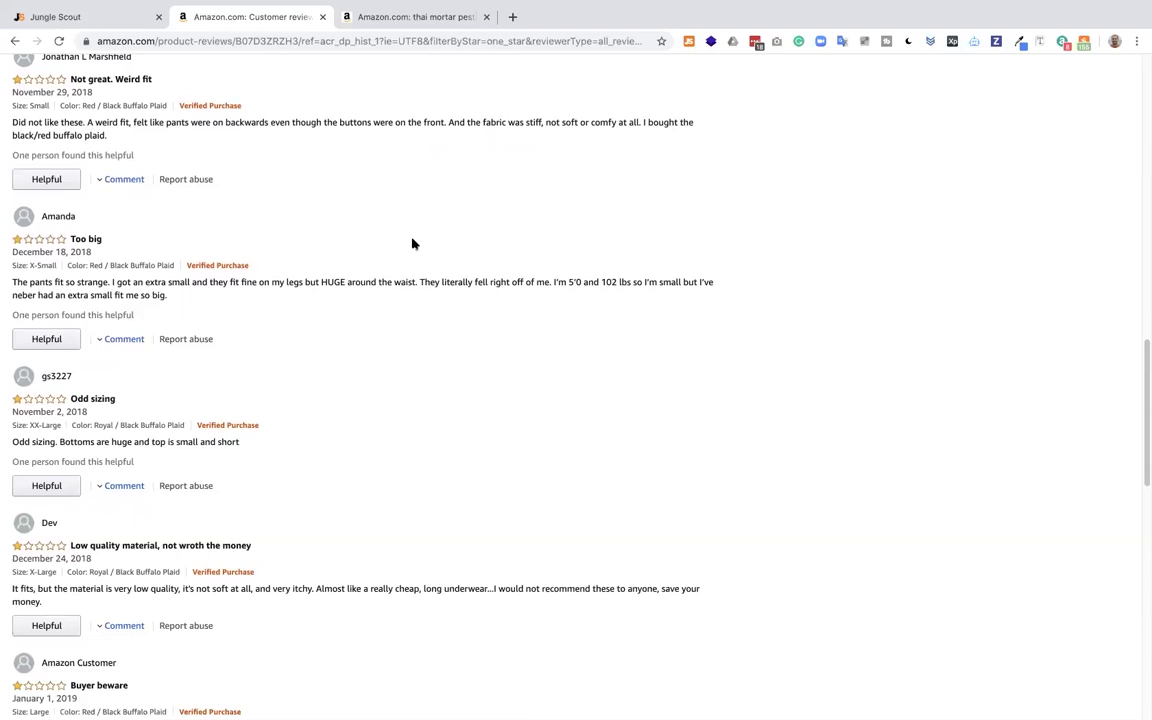
scroll(412, 243, "up", 15)
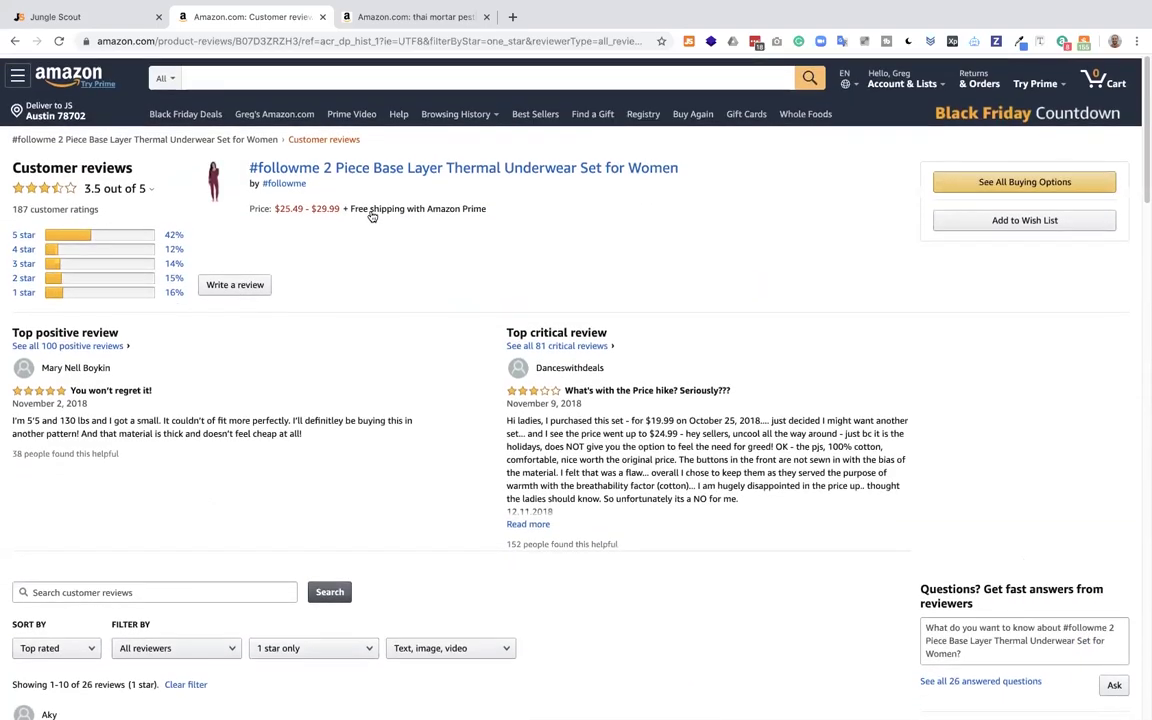
Reopen the set's Amazon product page, and recheck its rating and review count in the Jungle Scout Product Database
left_click(363, 164)
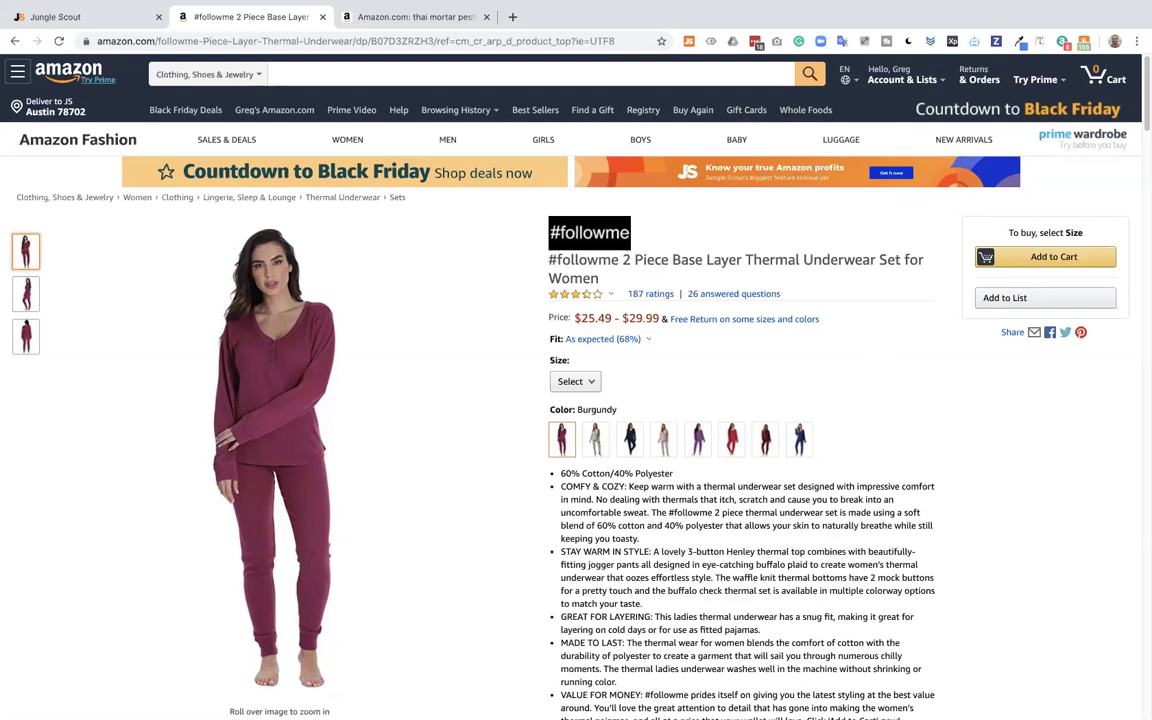
left_click(106, 12)
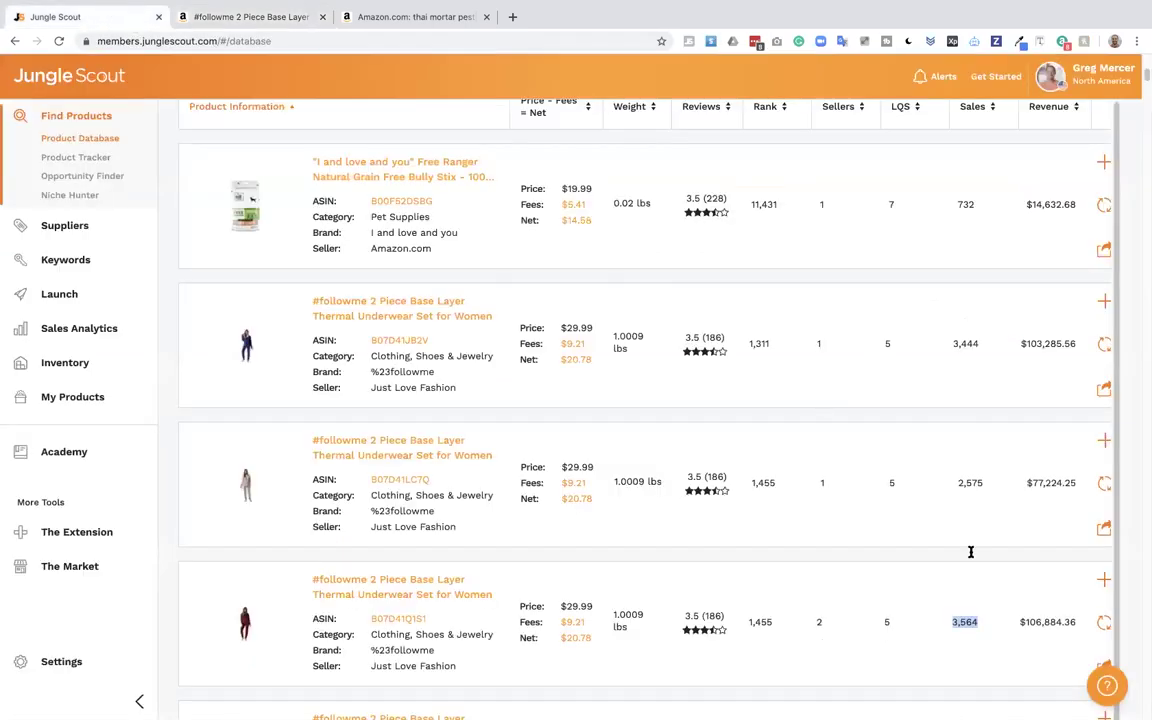
scroll(970, 638, "down", 5)
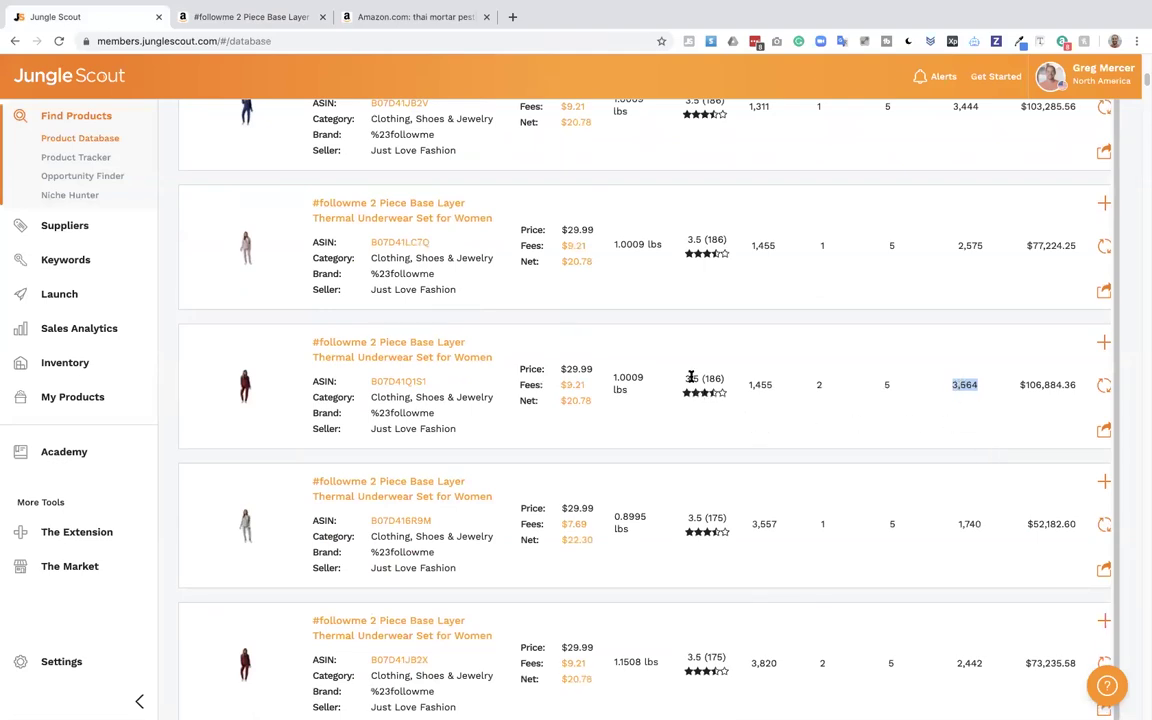
left_click_drag(686, 378, 719, 378)
left_click(726, 371)
scroll(726, 371, "up", 15)
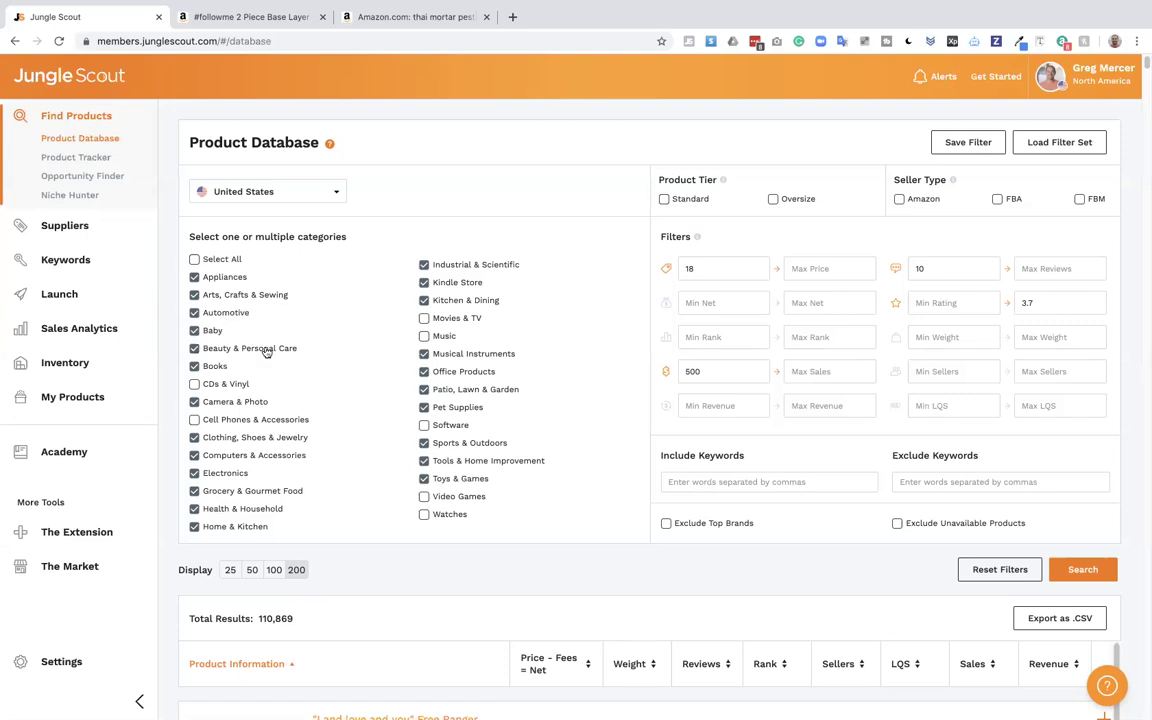
In the Opportunity Finder, select the categories Sports & Outdoors, Pet Supplies, Patio, Lawn & Garden and Office Products
left_click(107, 180)
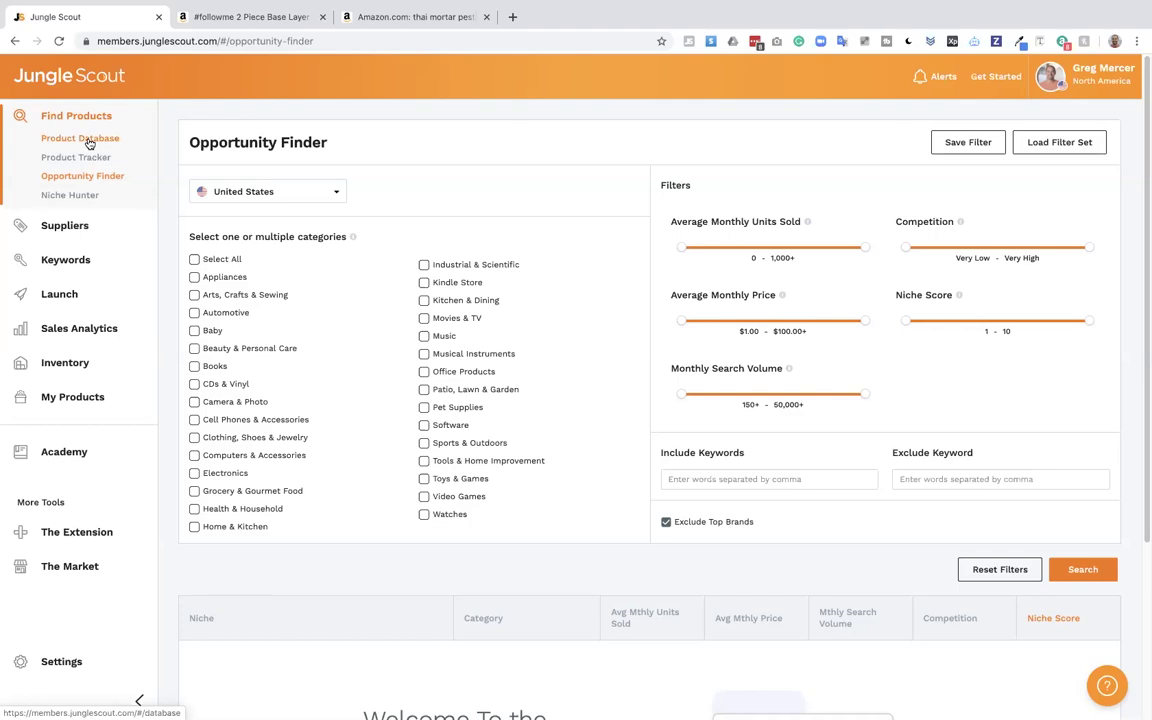
scroll(89, 143, "down", 2)
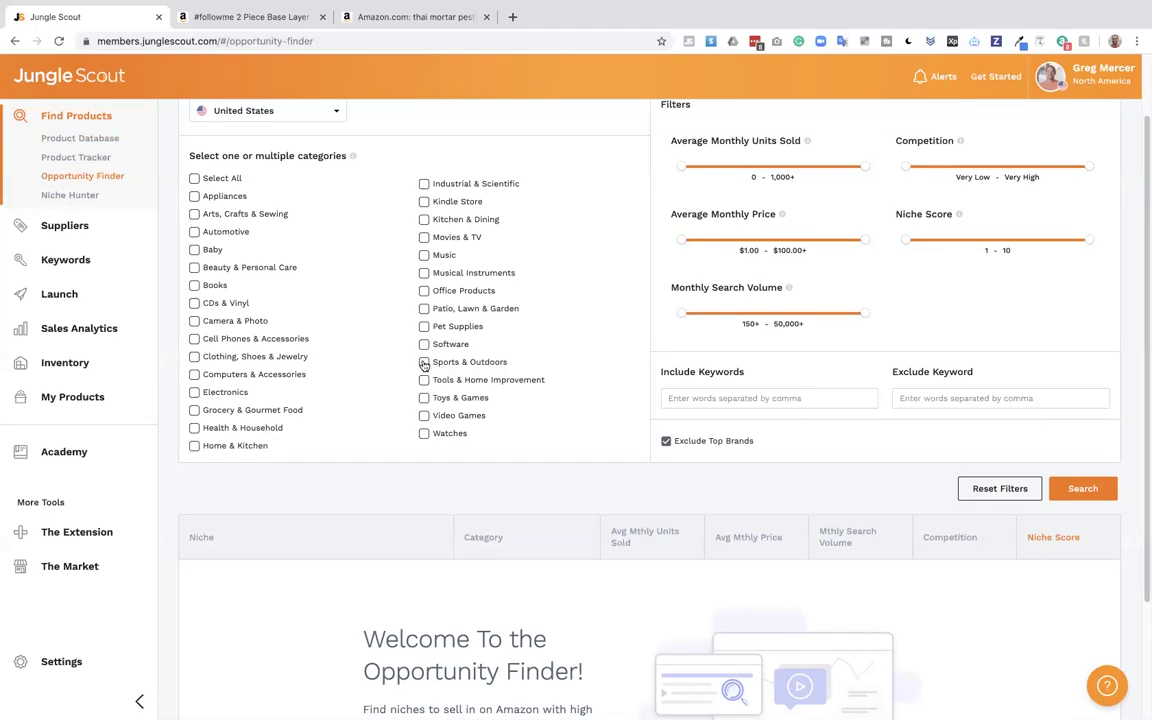
scroll(424, 366, "up", 1)
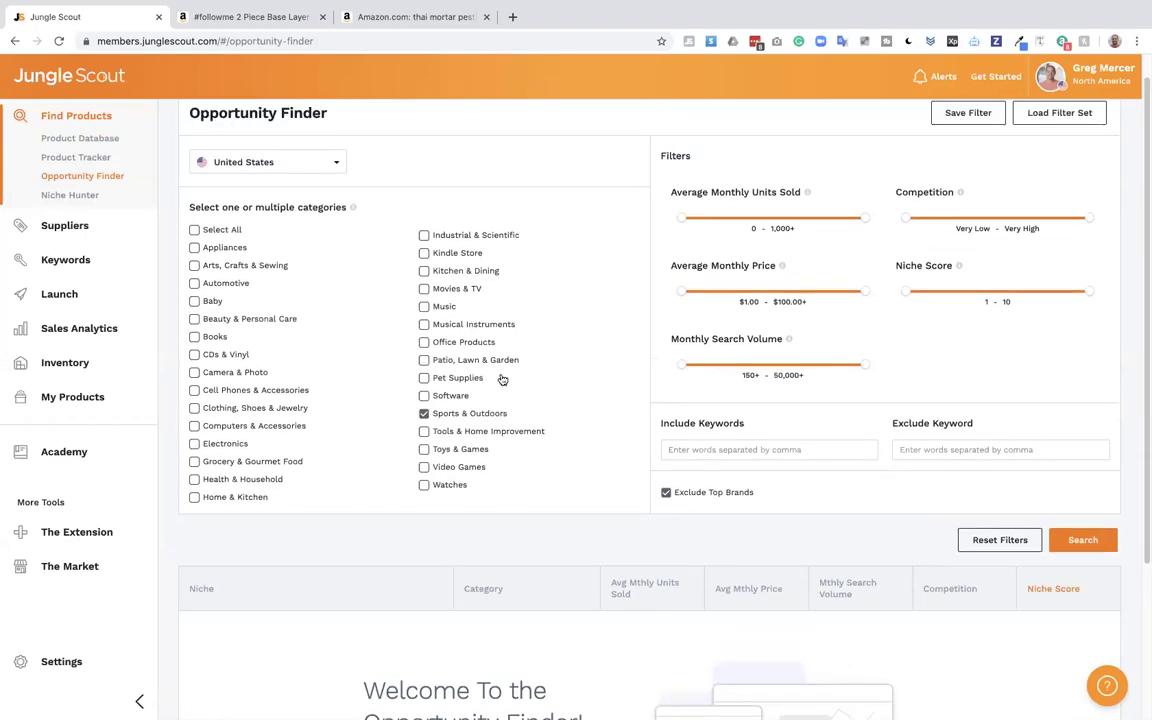
left_click(424, 377)
left_click(424, 360)
left_click(424, 342)
Raise the minimum average monthly units sold to about 513, raise the minimum average monthly price, and search for niches
left_click_drag(681, 218, 777, 218)
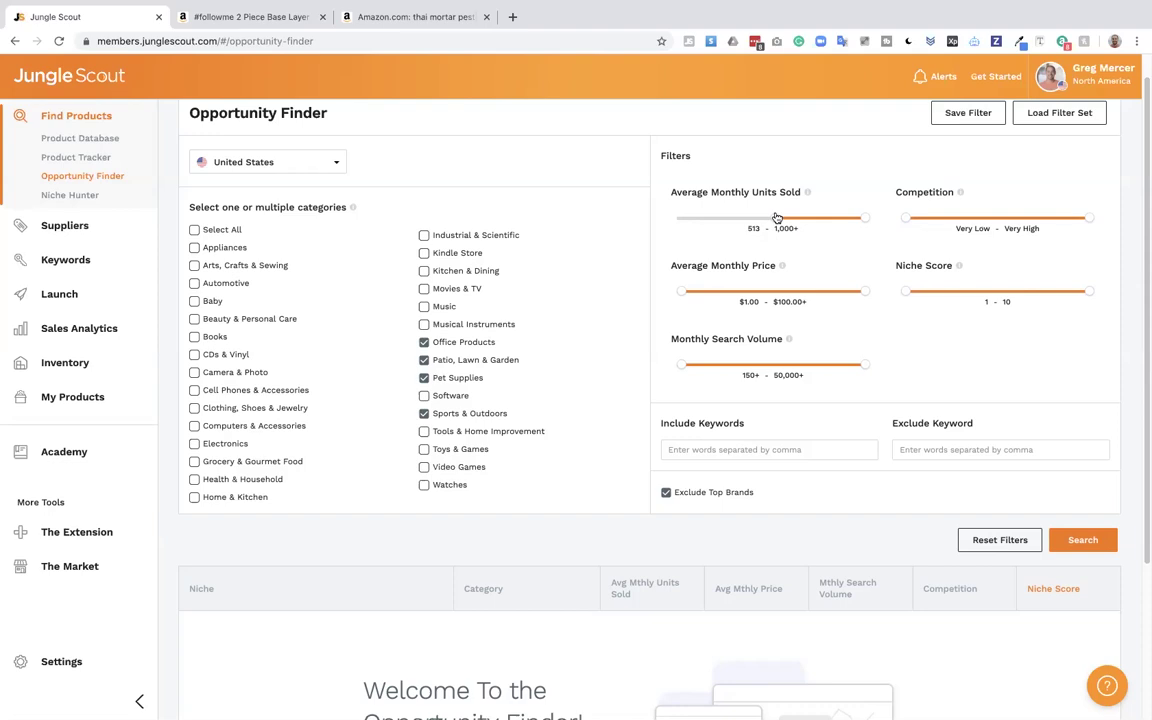
left_click_drag(680, 293, 715, 296)
left_click(1083, 540)
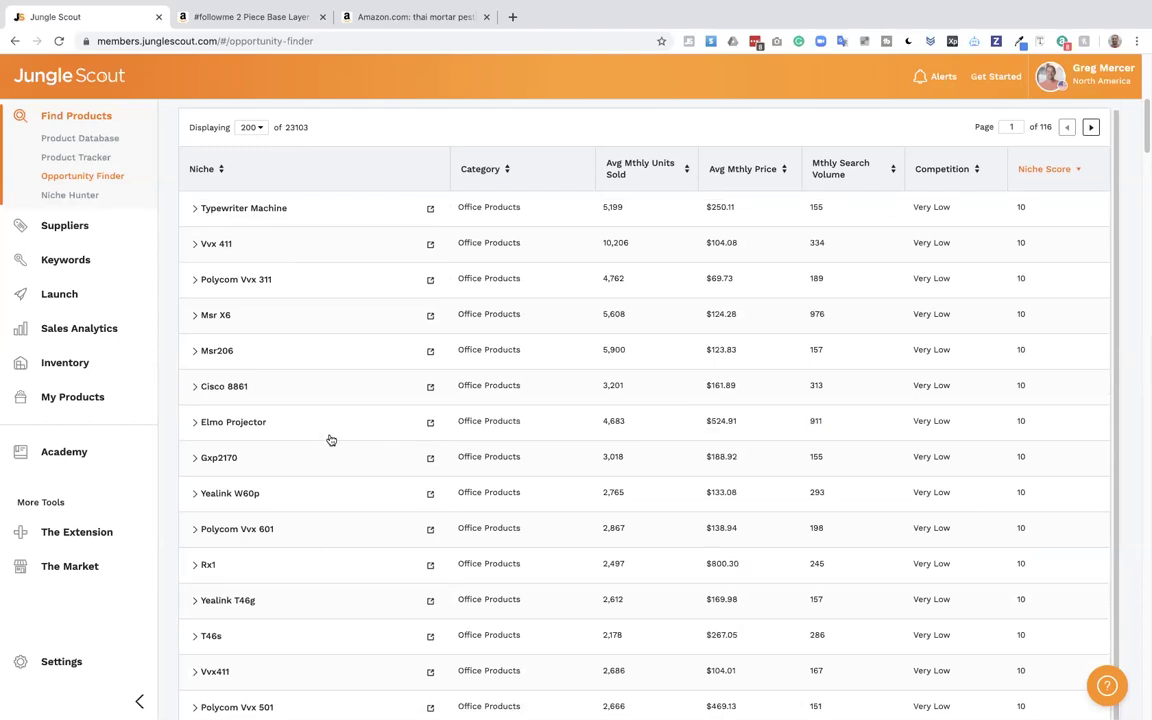
Remove the Office Products category from the Opportunity Finder filters, rerun the niche search and look over the results
scroll(331, 440, "down", 10)
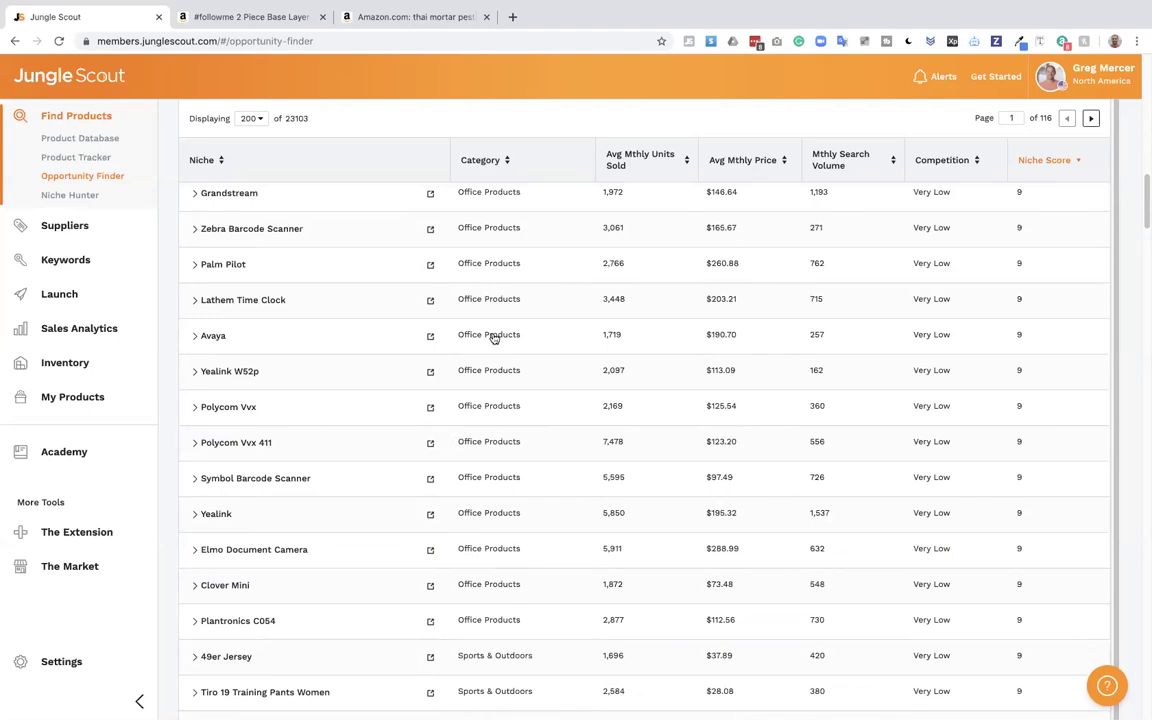
scroll(492, 335, "up", 15)
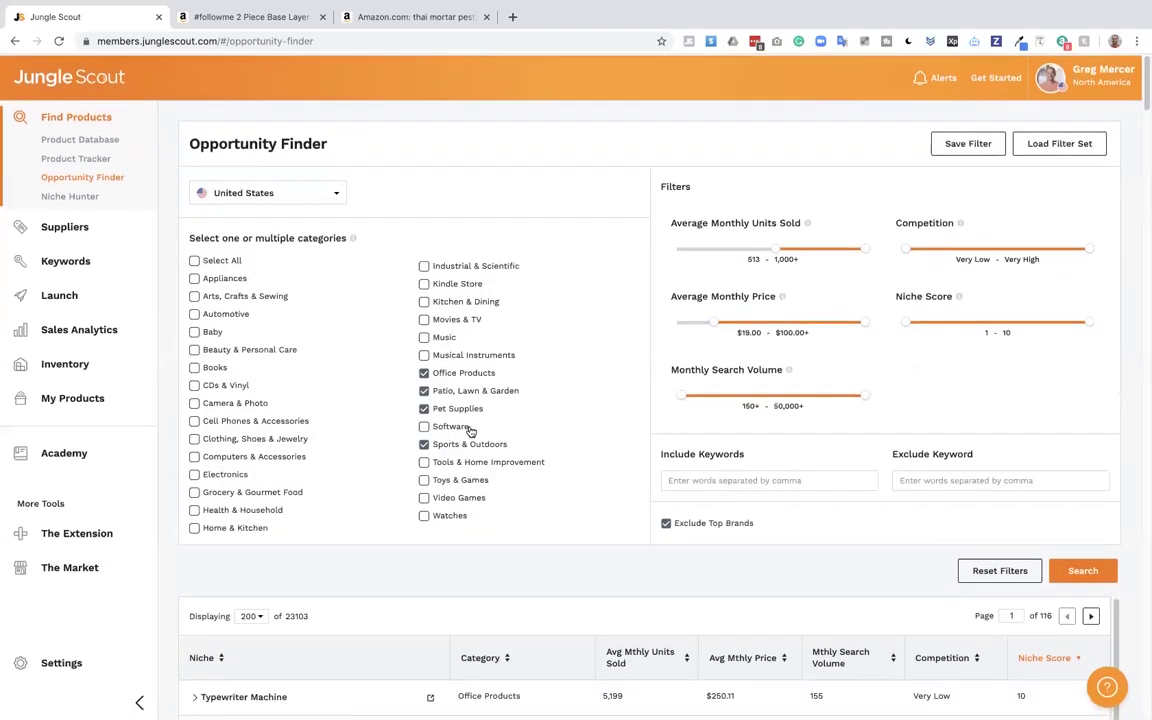
left_click(424, 371)
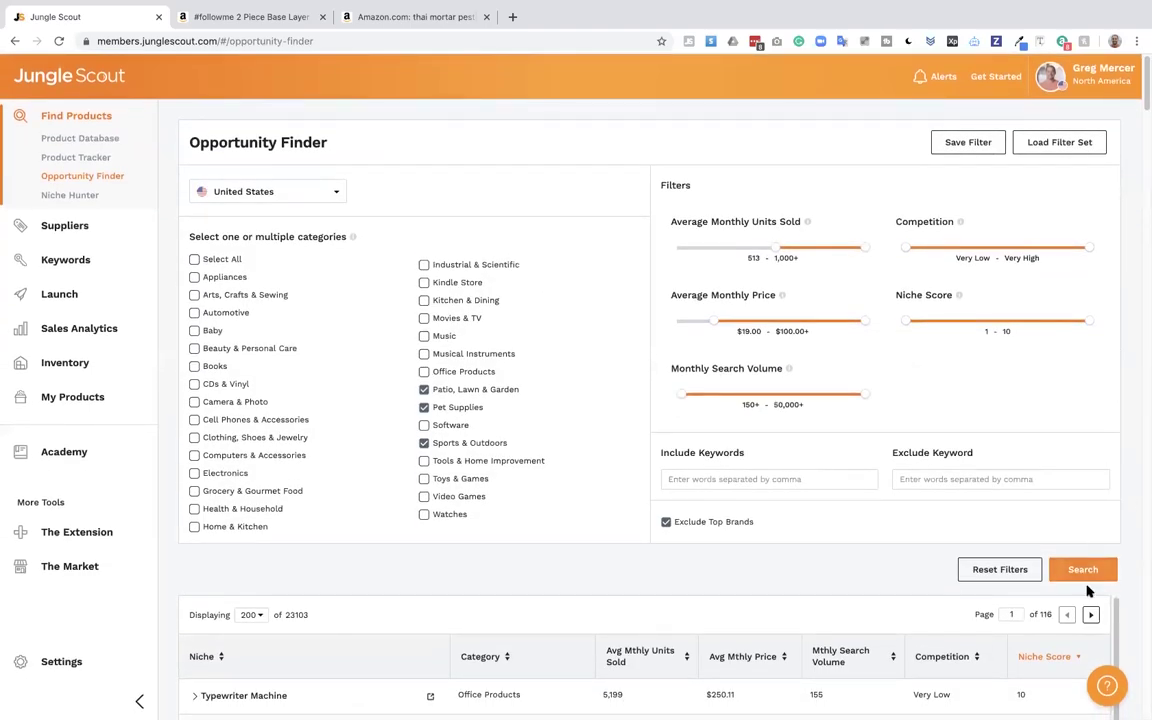
left_click(1090, 568)
scroll(646, 476, "down", 10)
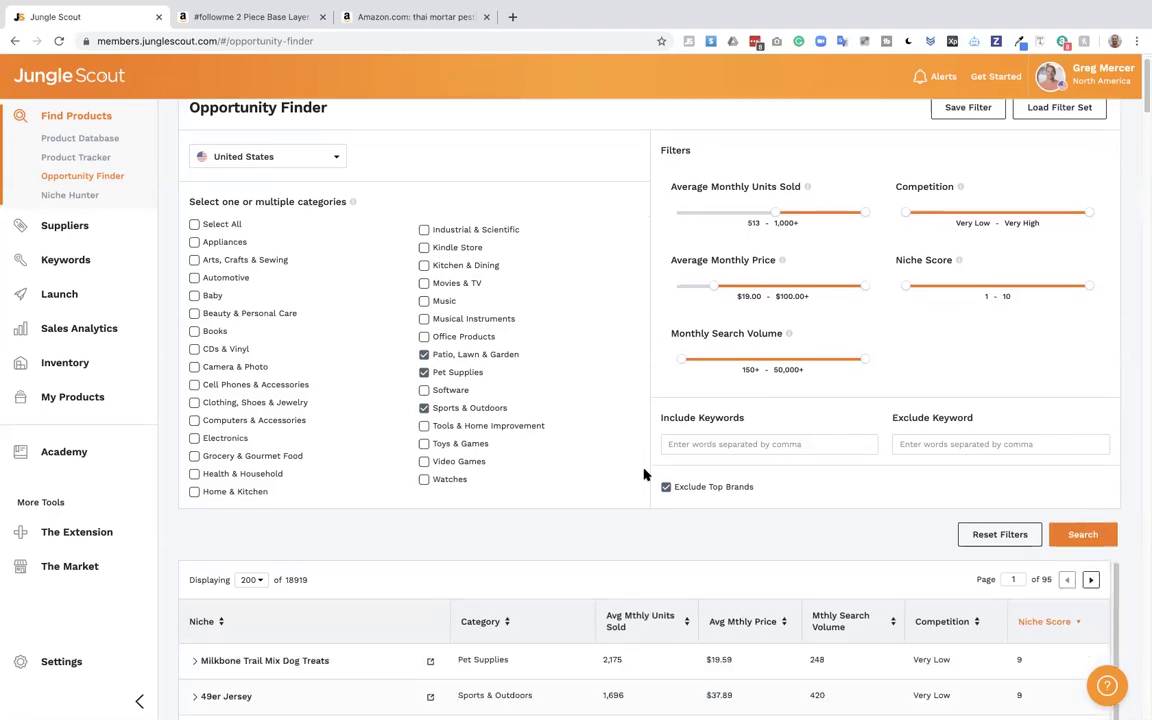
scroll(646, 476, "up", 1)
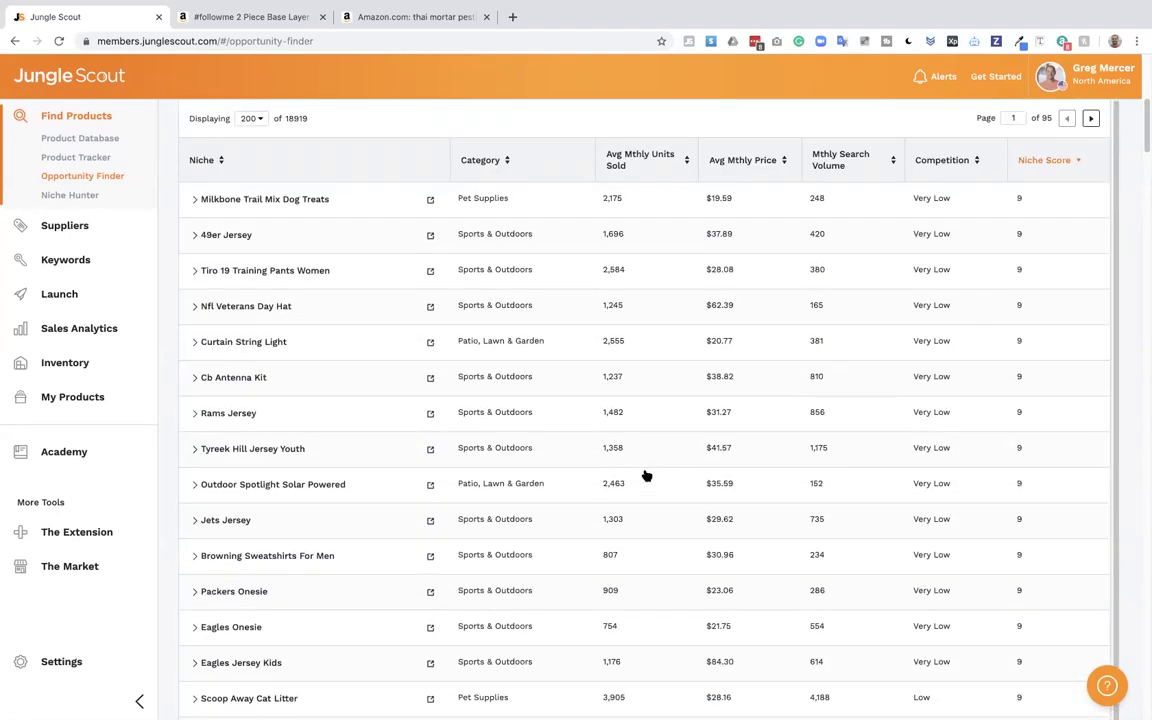
scroll(645, 475, "up", 2)
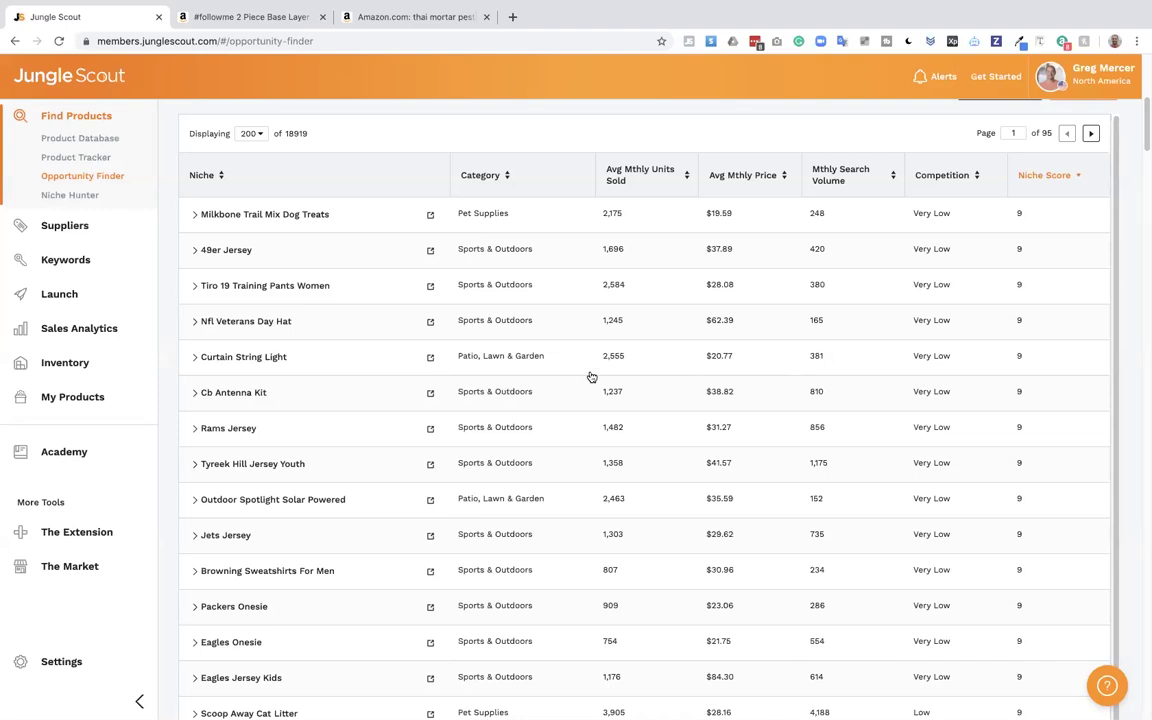
Expand the Scoop Away Cat Litter niche, review its units sold, average price, search volume and seasonality histories, and collapse it
scroll(591, 377, "down", 2)
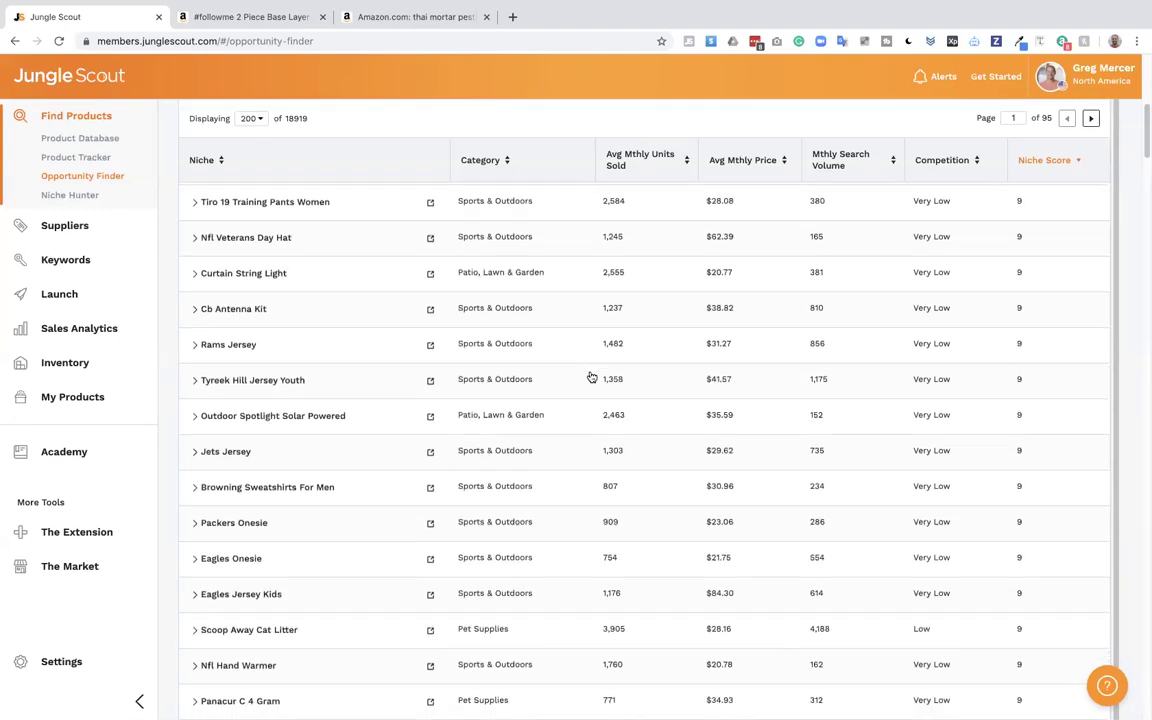
scroll(633, 411, "down", 3)
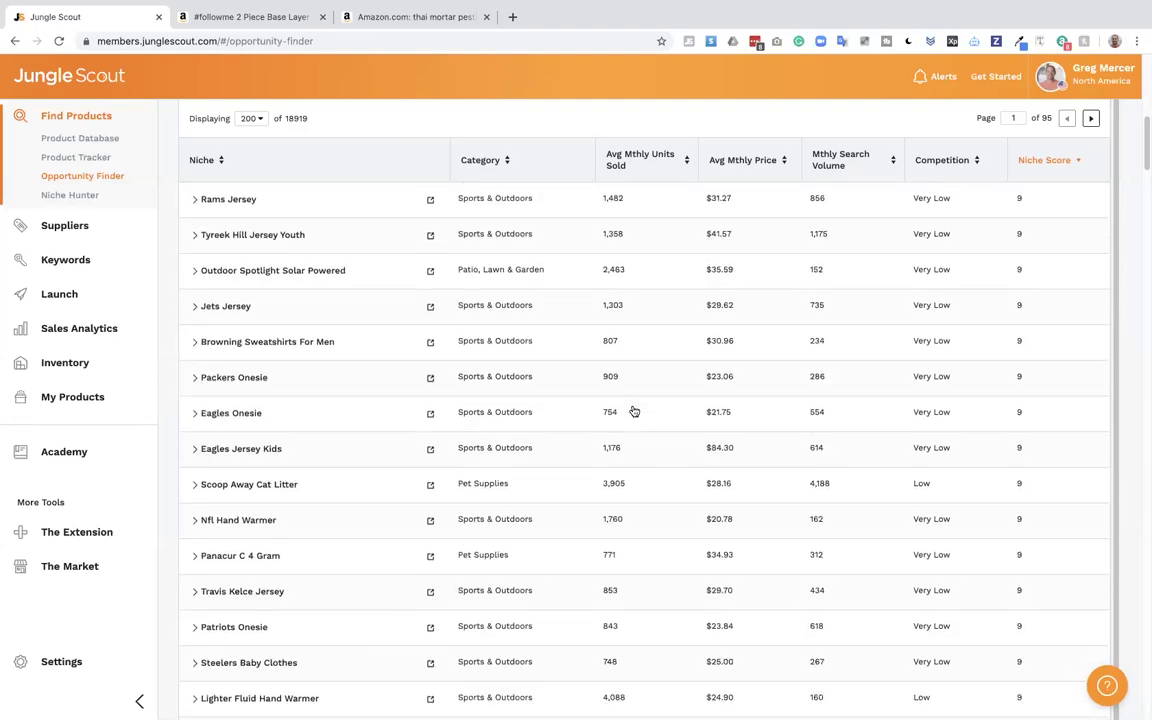
scroll(360, 418, "down", 2)
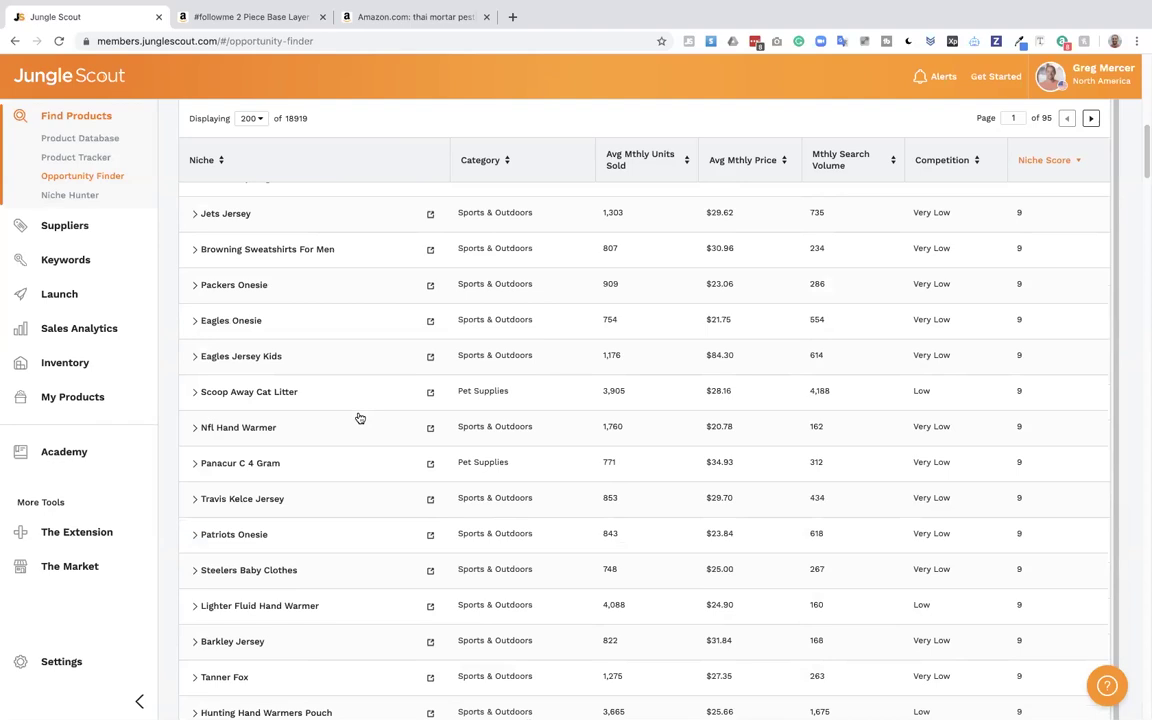
left_click(277, 394)
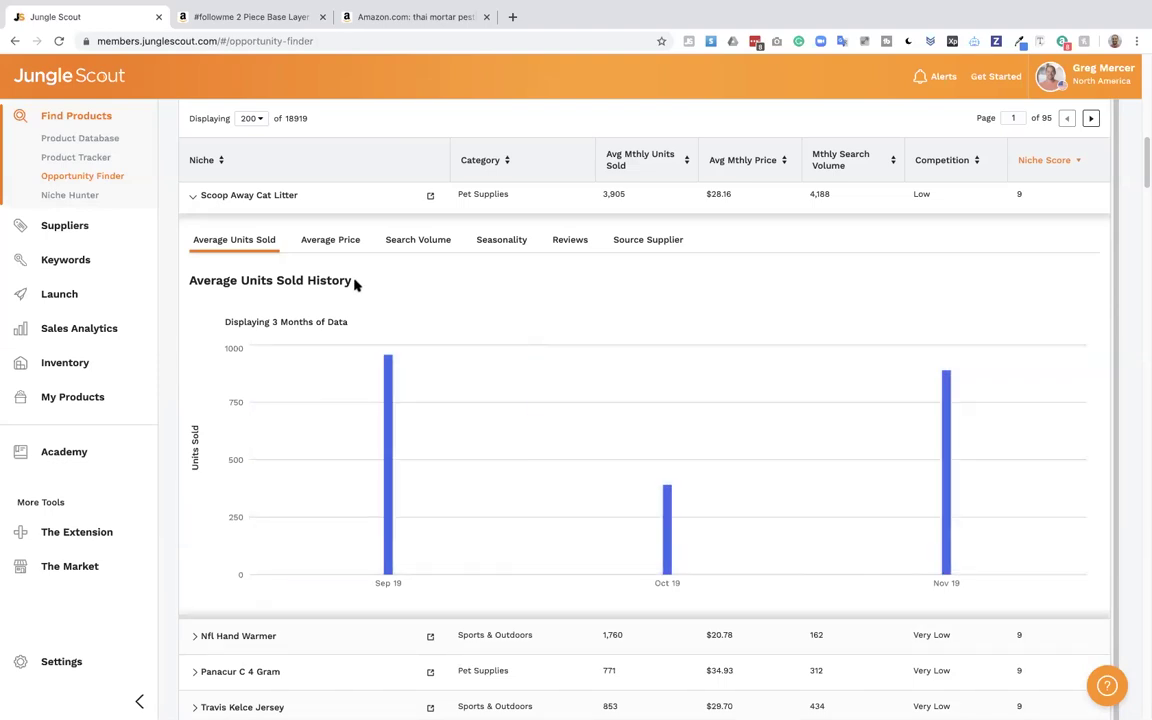
left_click(326, 240)
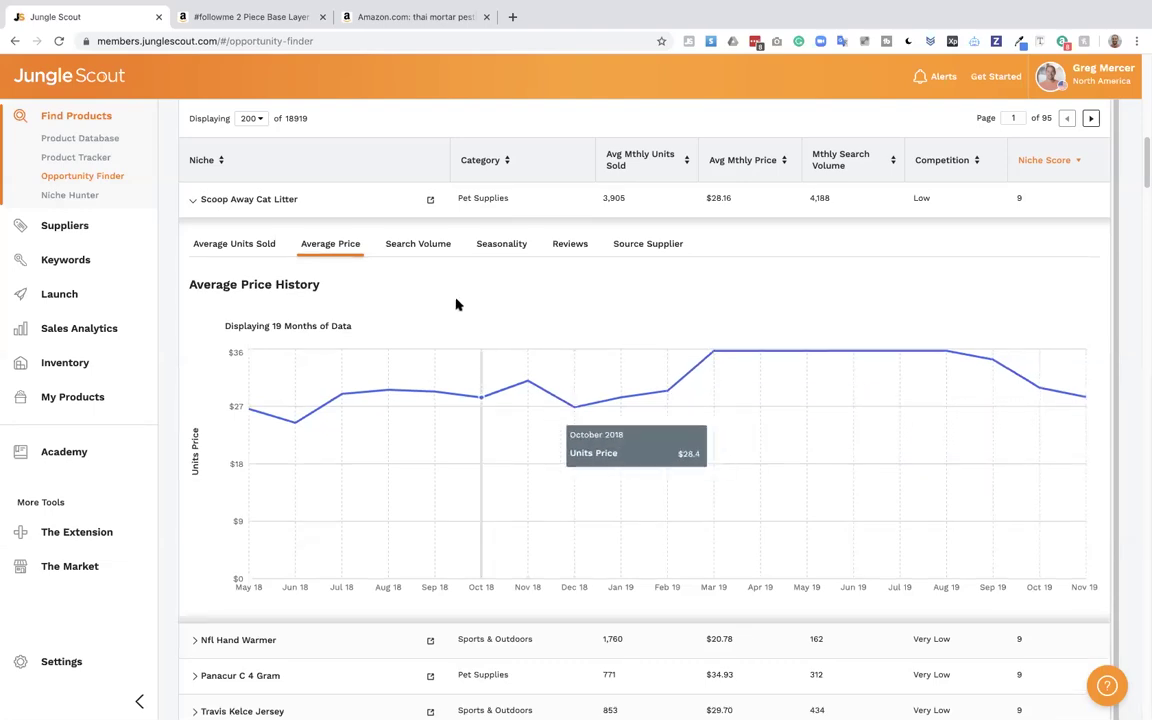
left_click(418, 245)
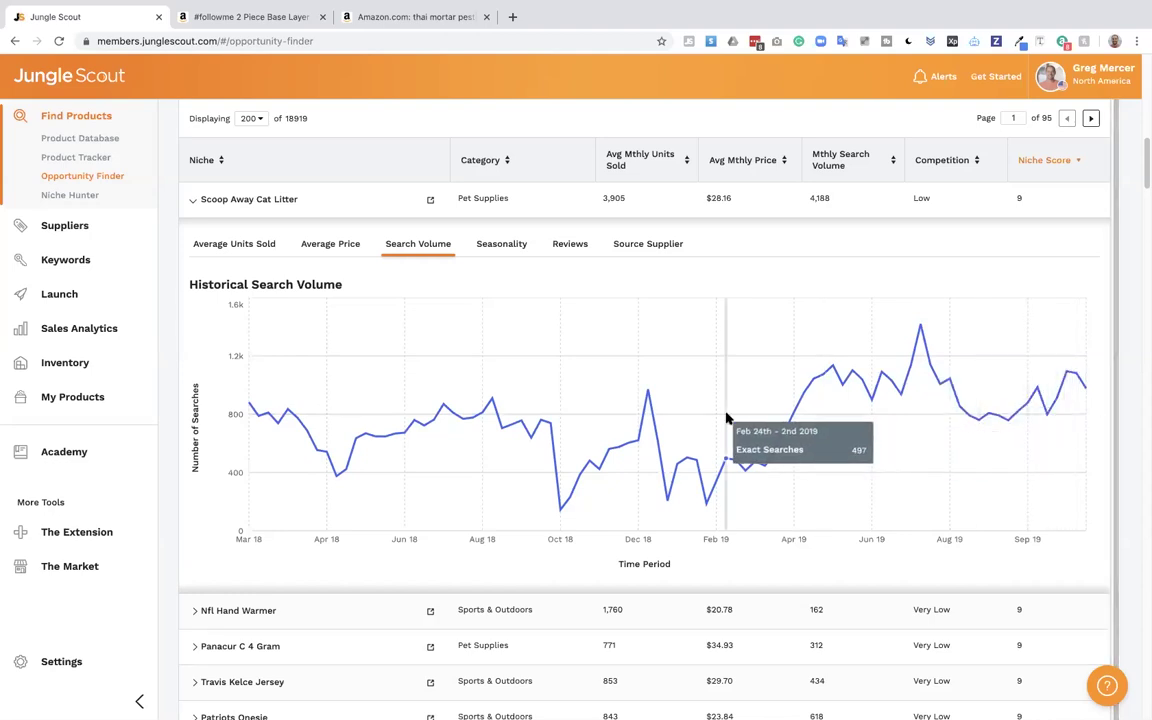
scroll(727, 418, "up", 1)
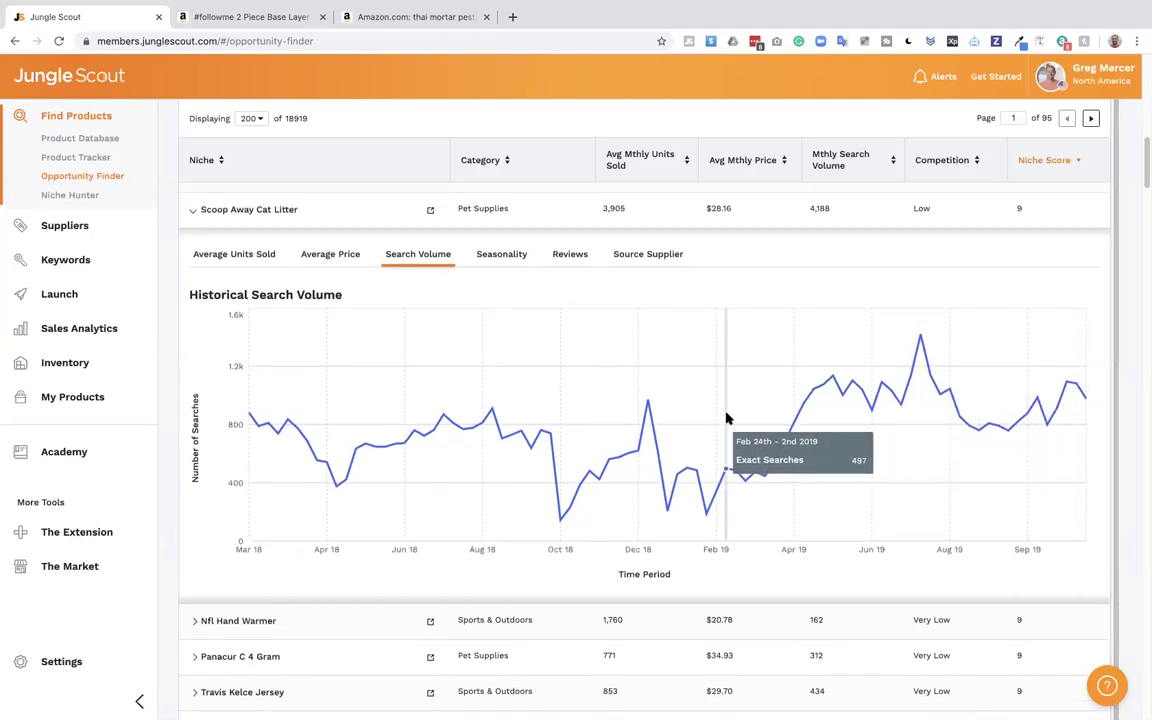
left_click(498, 258)
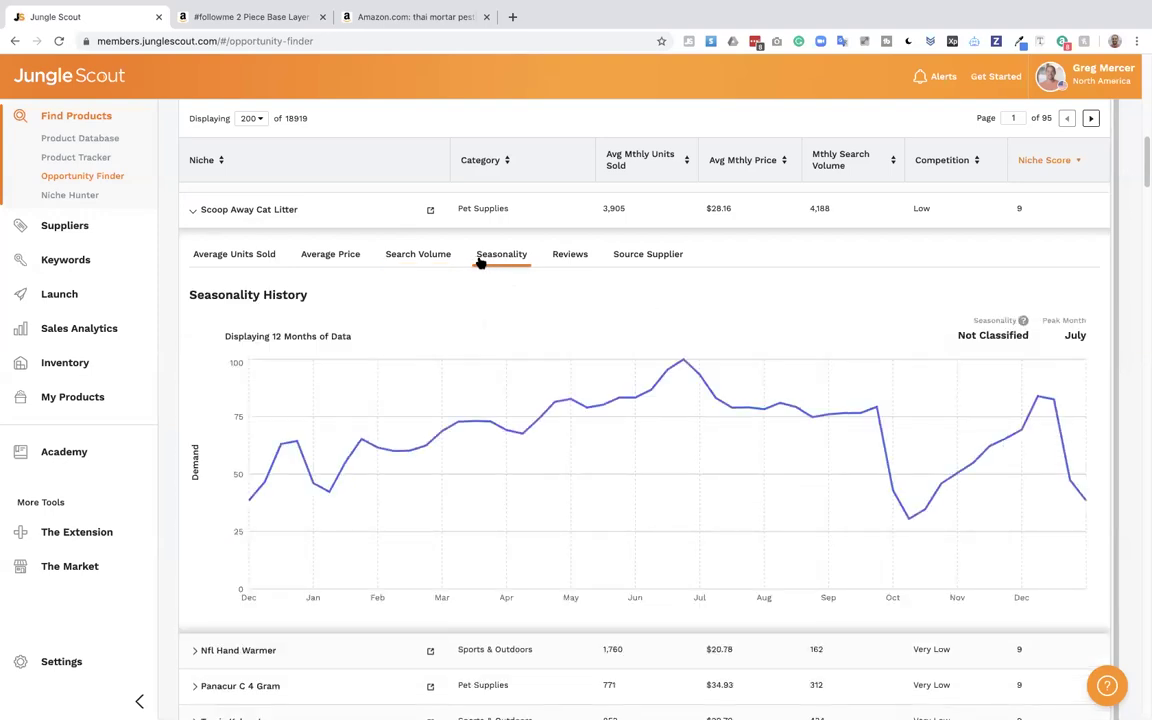
left_click(425, 263)
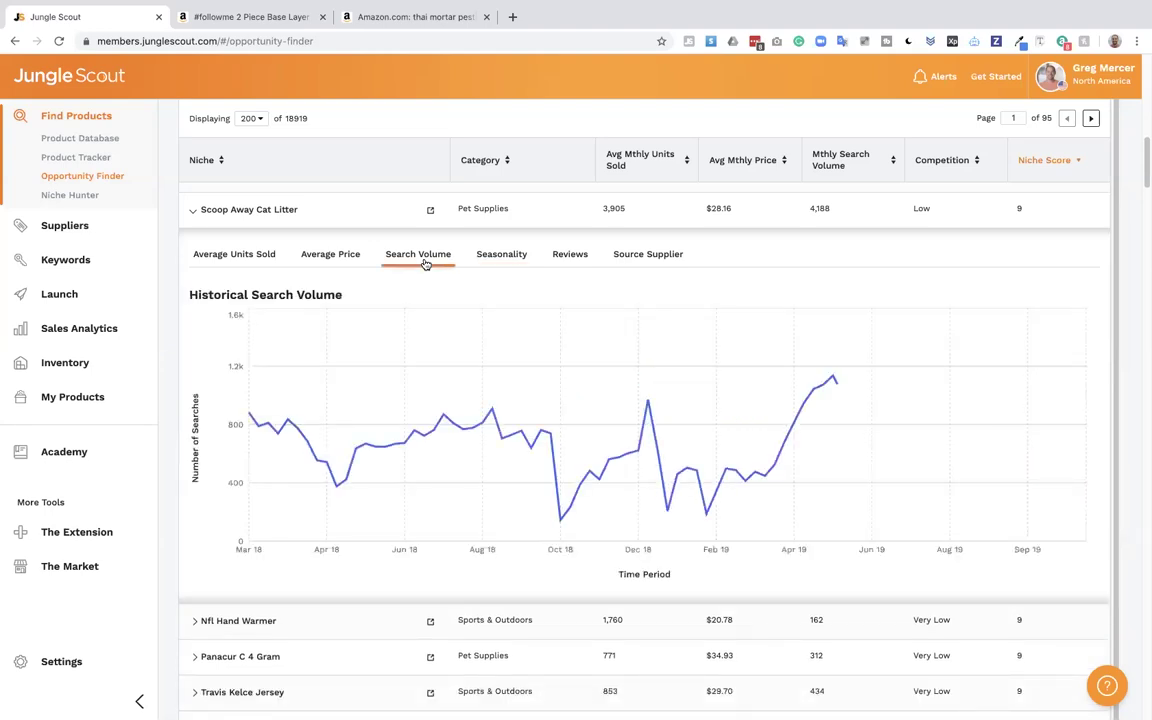
left_click(283, 211)
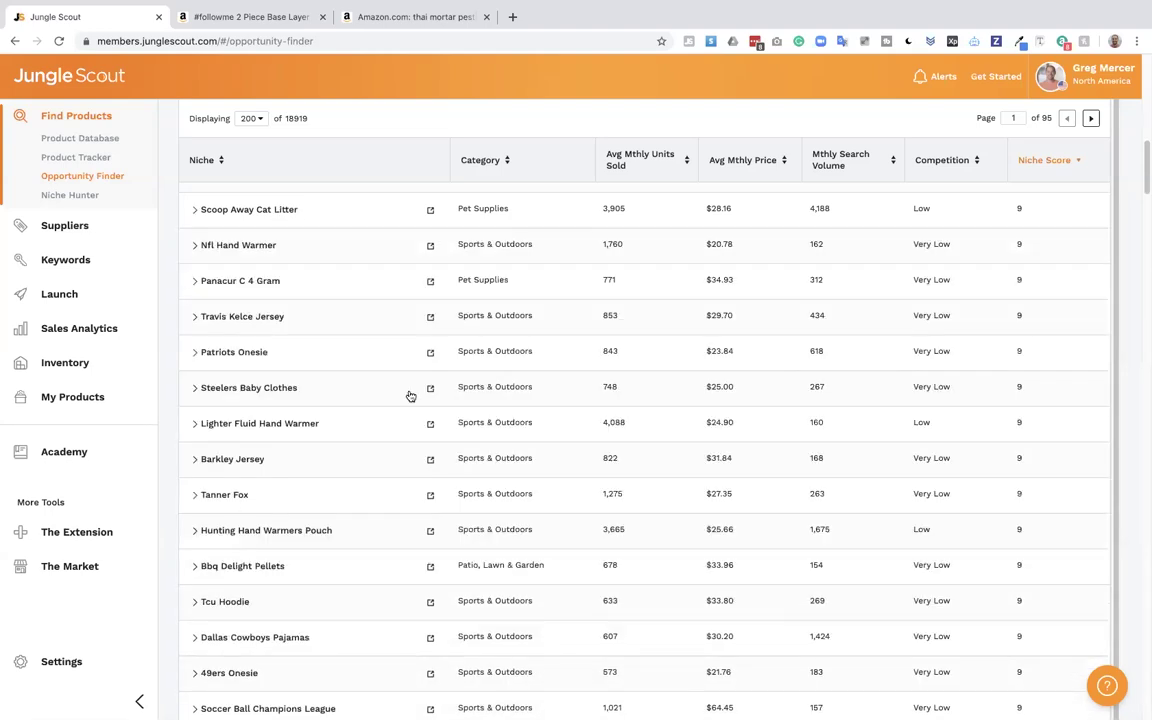
Expand the Lacrosse Gloves Women niche, check its units sold and seasonality histories, and collapse it
scroll(410, 396, "down", 4)
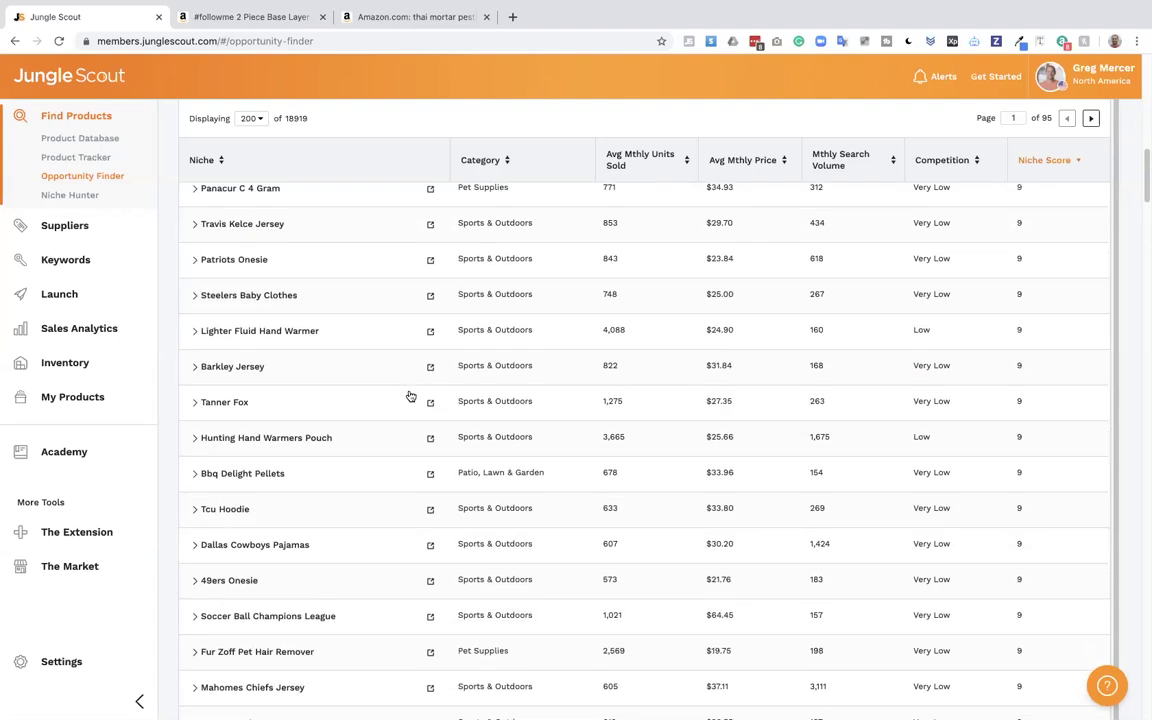
scroll(410, 396, "down", 3)
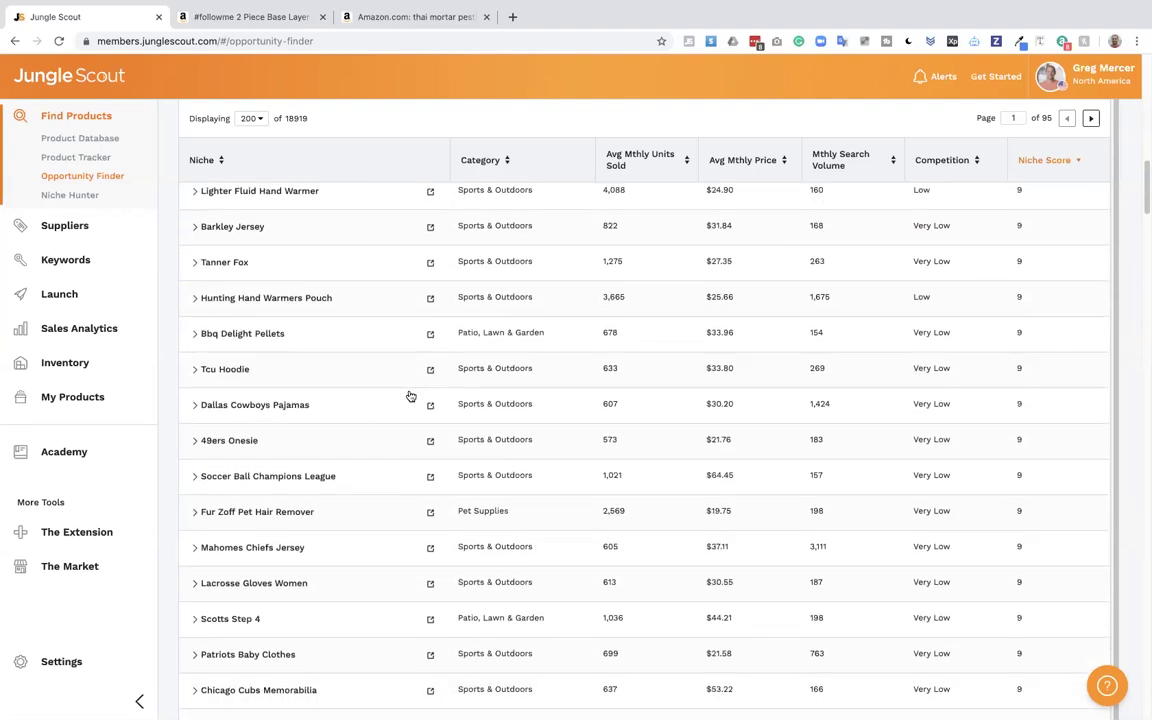
scroll(410, 396, "down", 2)
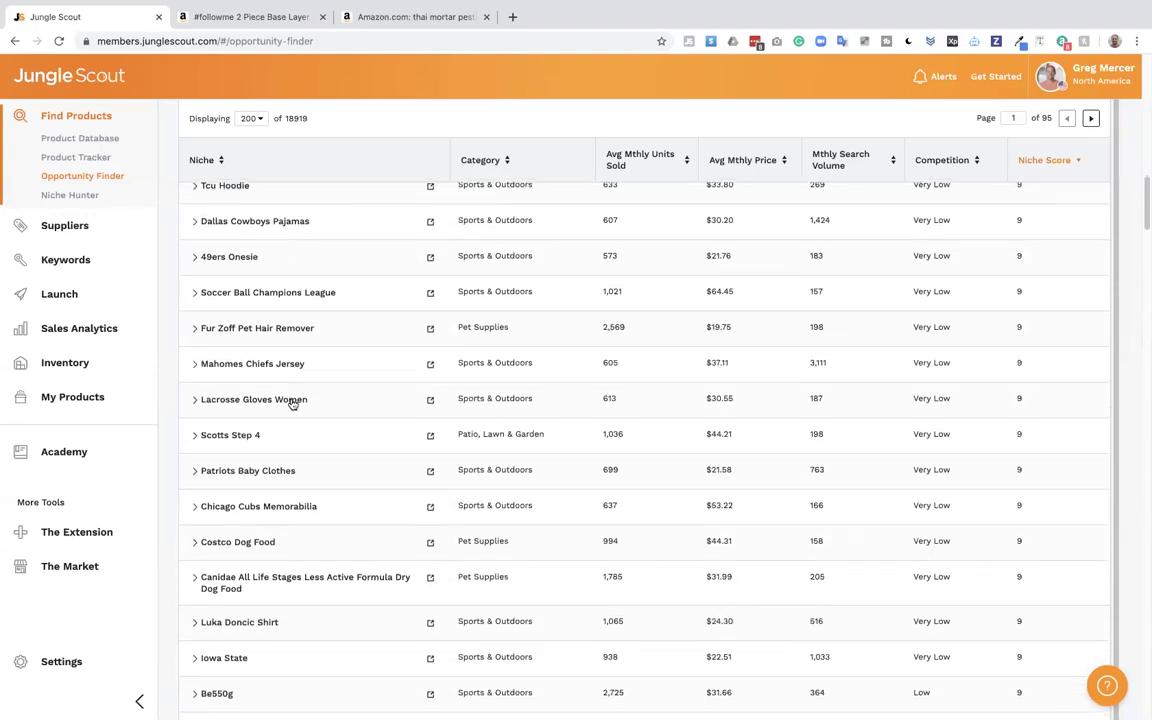
left_click(293, 403)
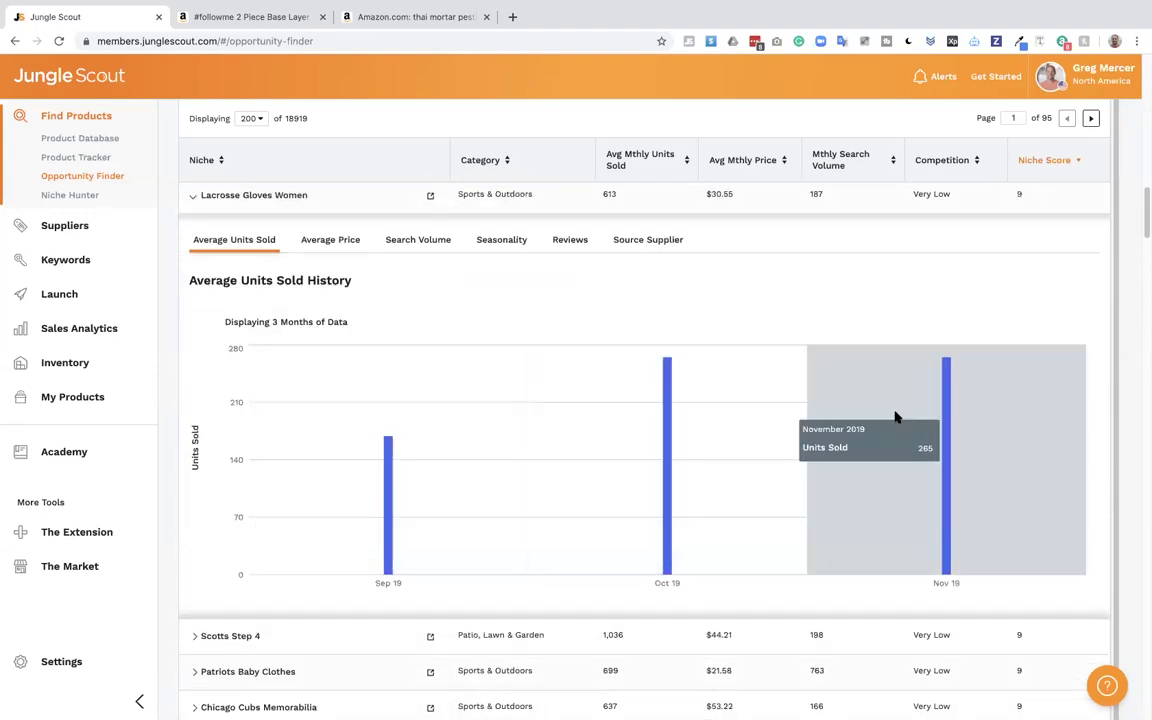
left_click(507, 240)
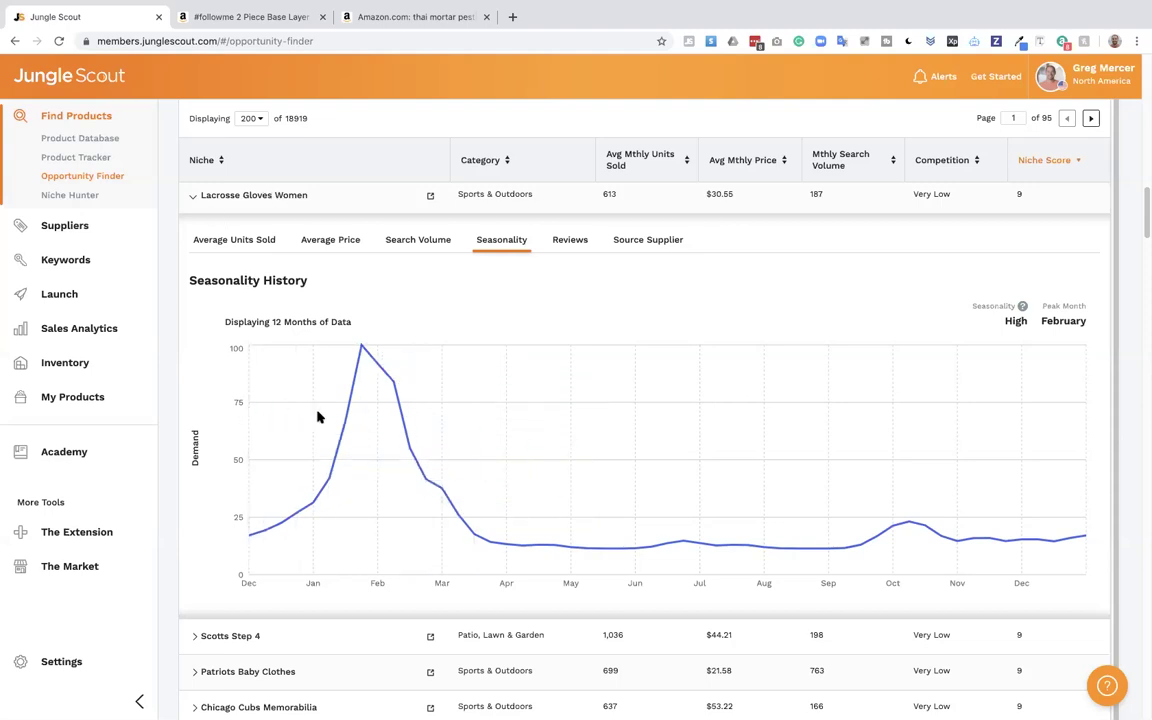
scroll(702, 337, "down", 5)
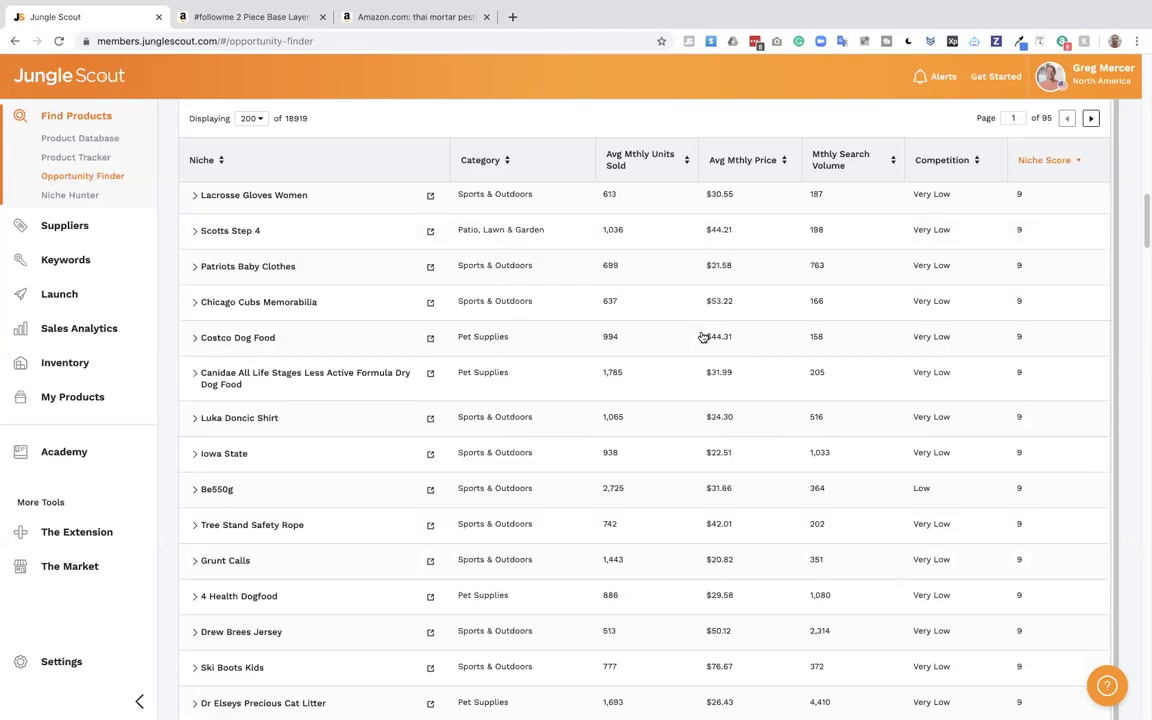
Expand the Tree Stand Safety Rope niche and review its units sold, average price, search volume and seasonality histories
scroll(702, 337, "down", 2)
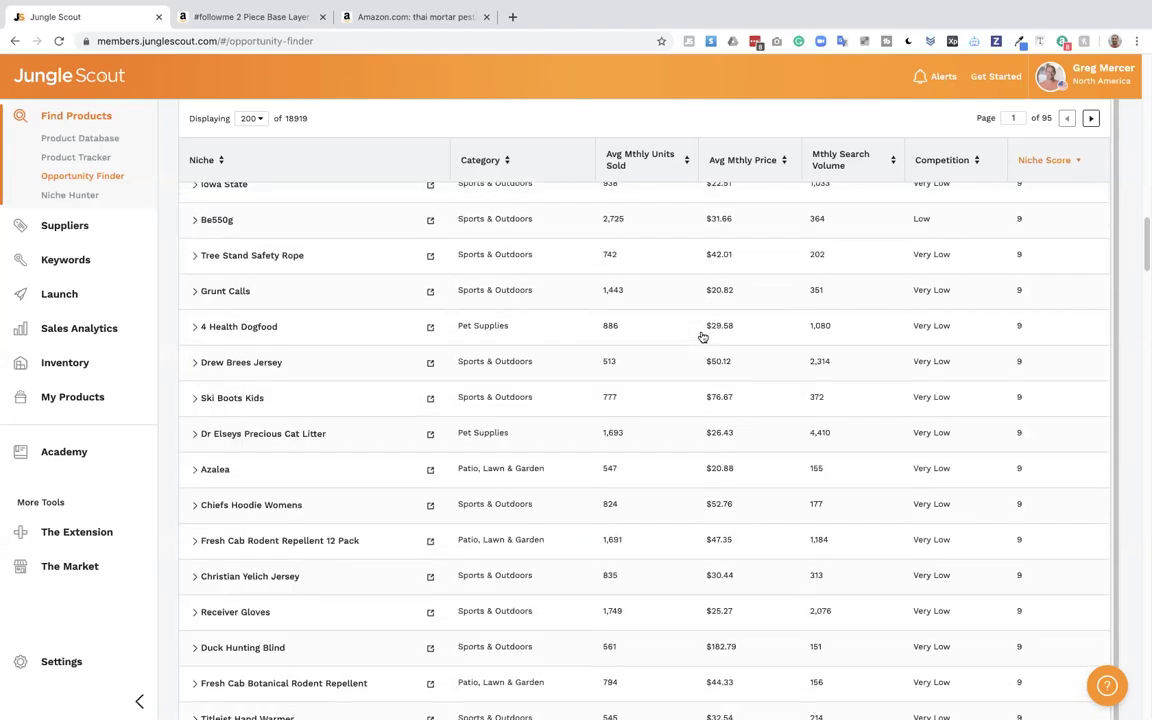
left_click(291, 254)
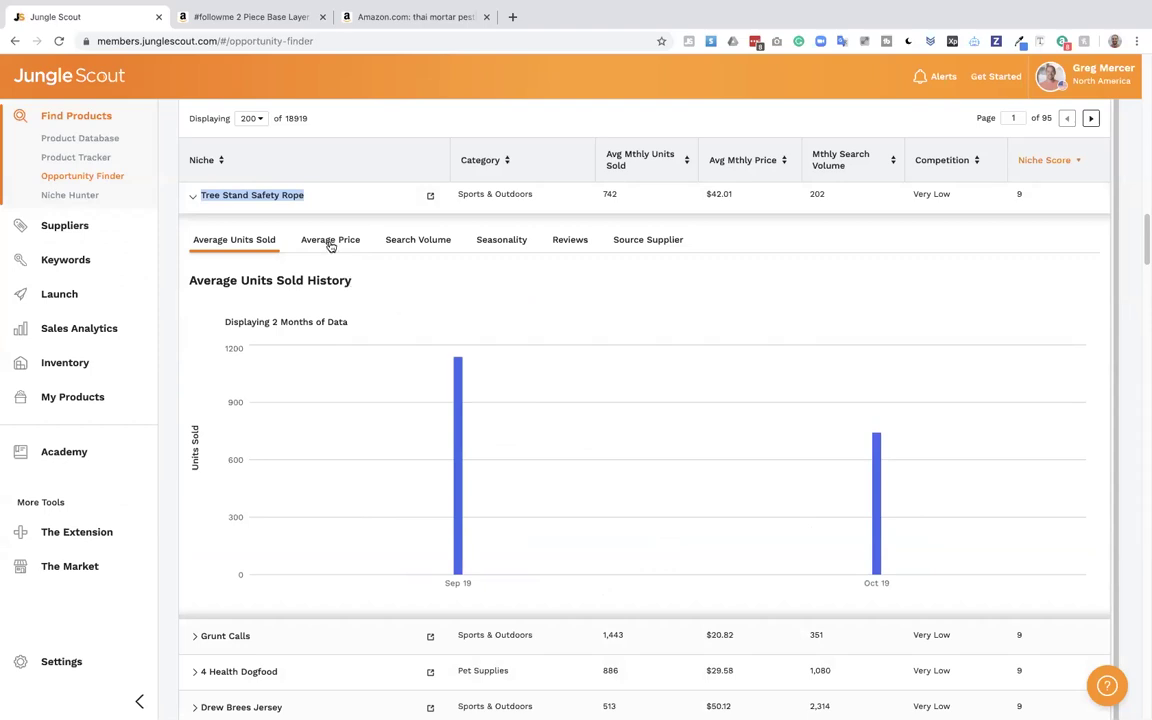
left_click(331, 243)
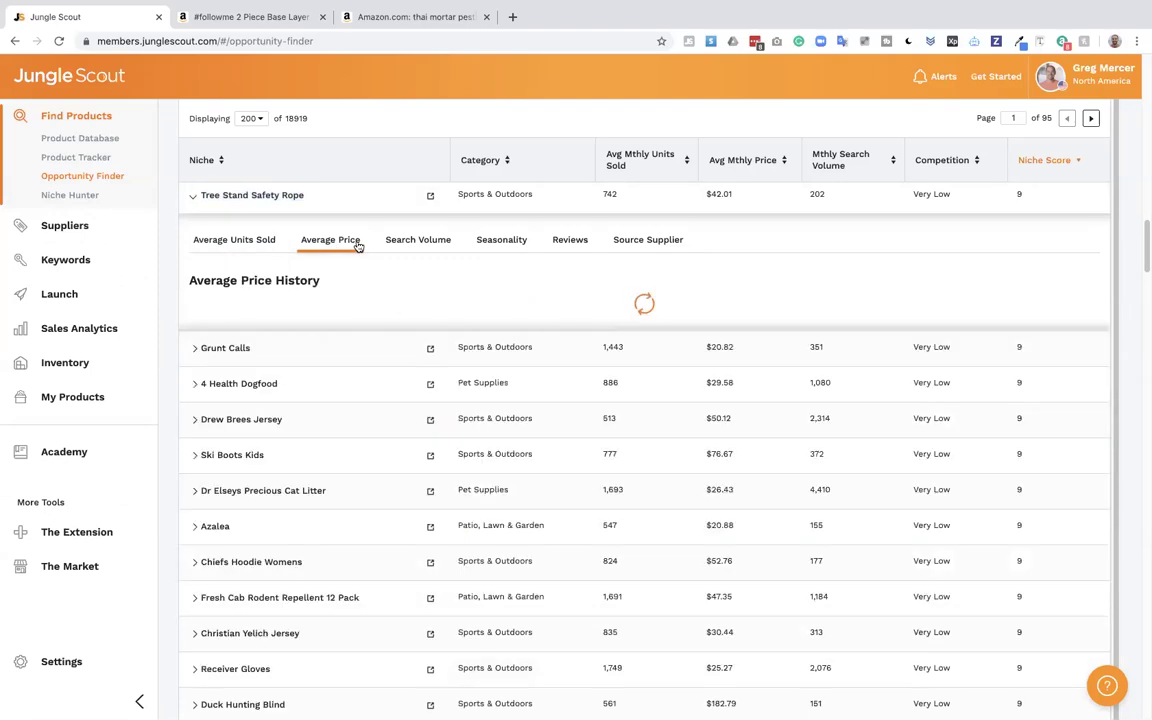
left_click(421, 245)
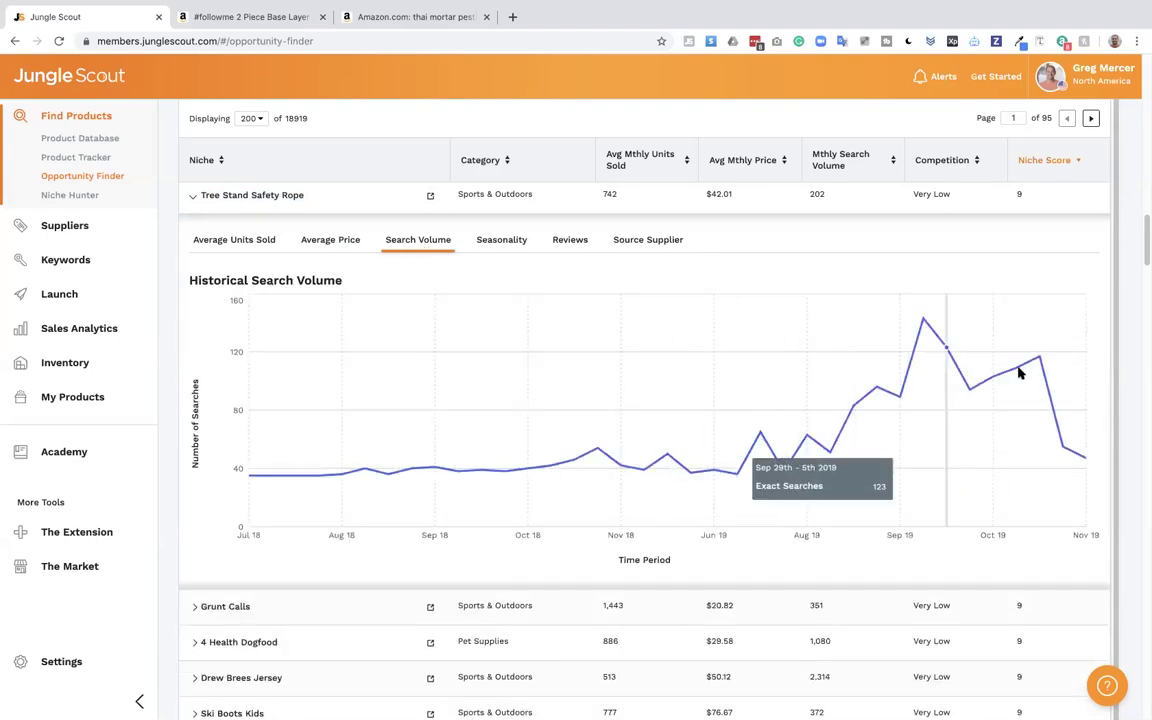
left_click(484, 245)
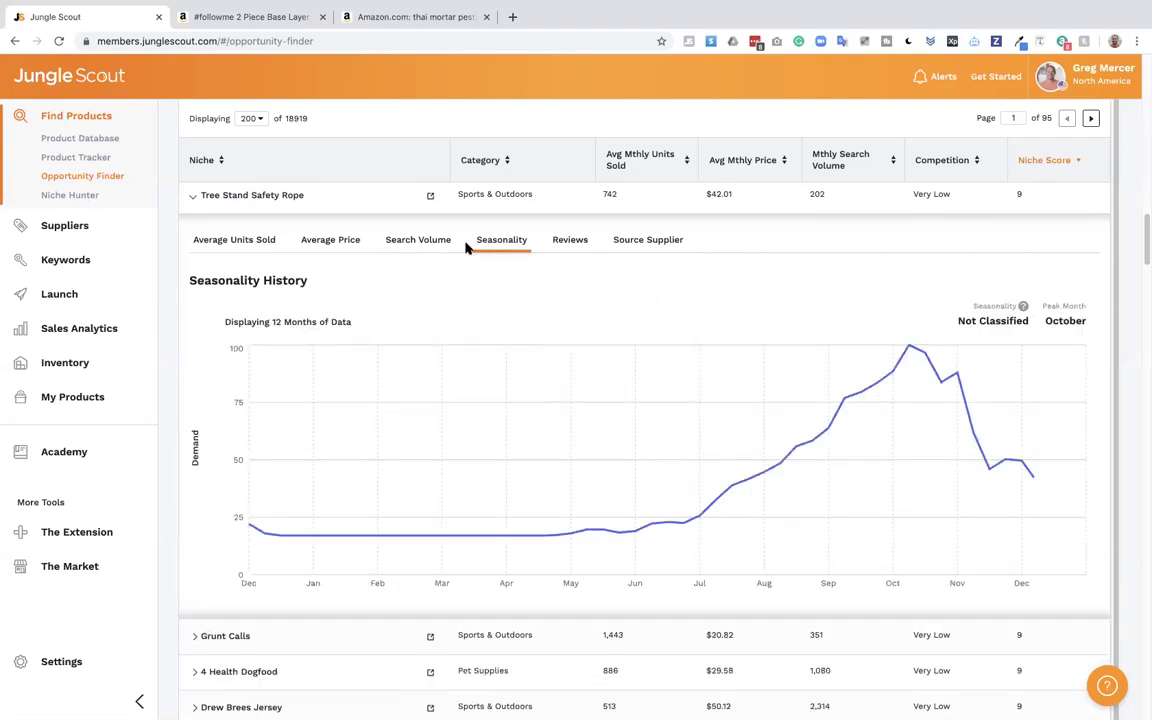
left_click(262, 240)
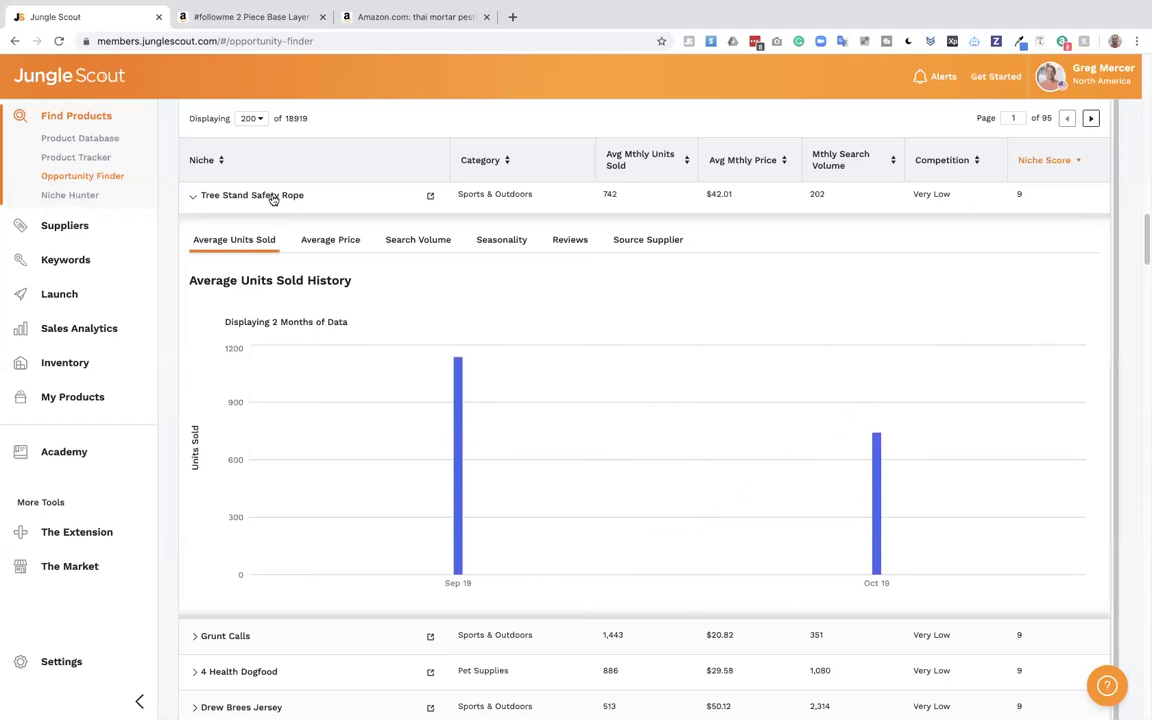
left_click(273, 197)
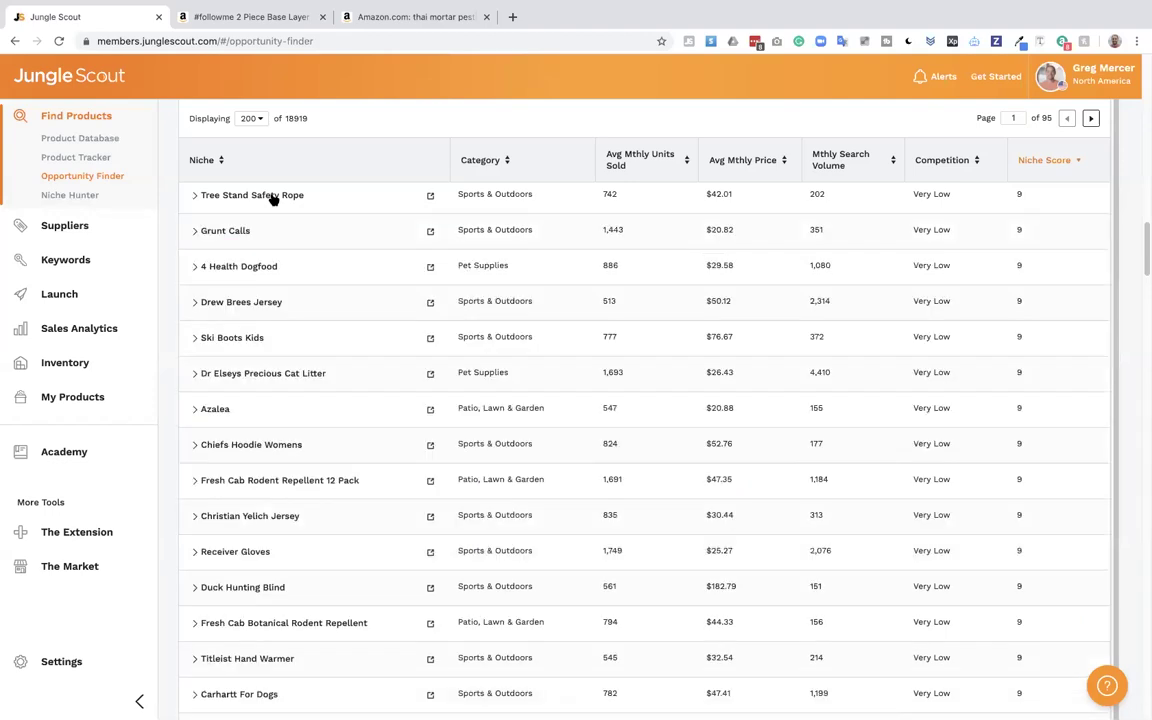
Copy the niche name Tree Stand Safety Rope and search for it on Amazon in place of the thermal underwear product page
triple_click(199, 200)
key("ctrl+c")
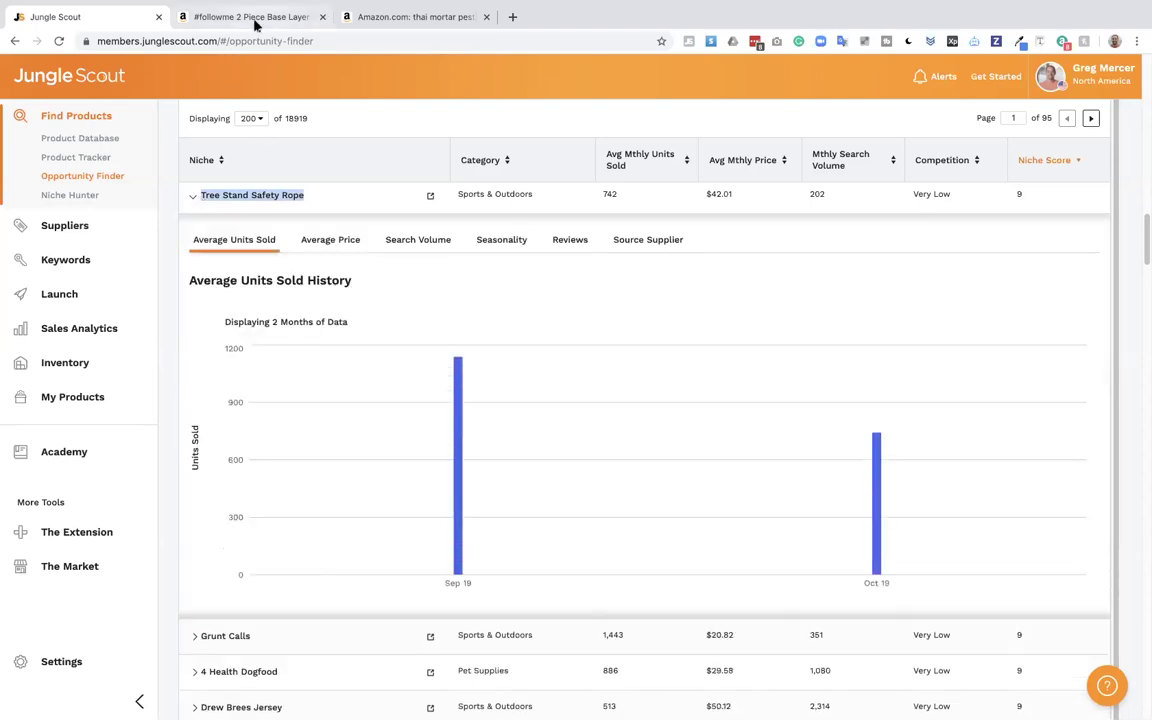
left_click(257, 20)
left_click(237, 75)
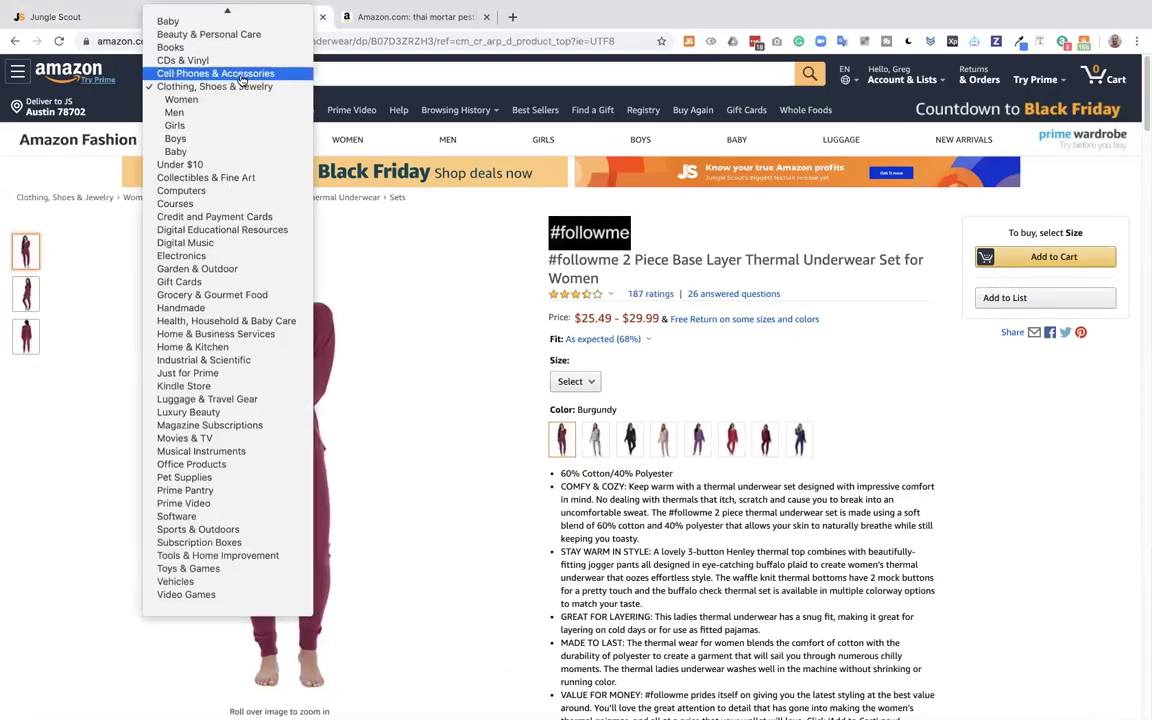
left_click(300, 14)
left_click(309, 72)
key("ctrl+v")
key("Return")
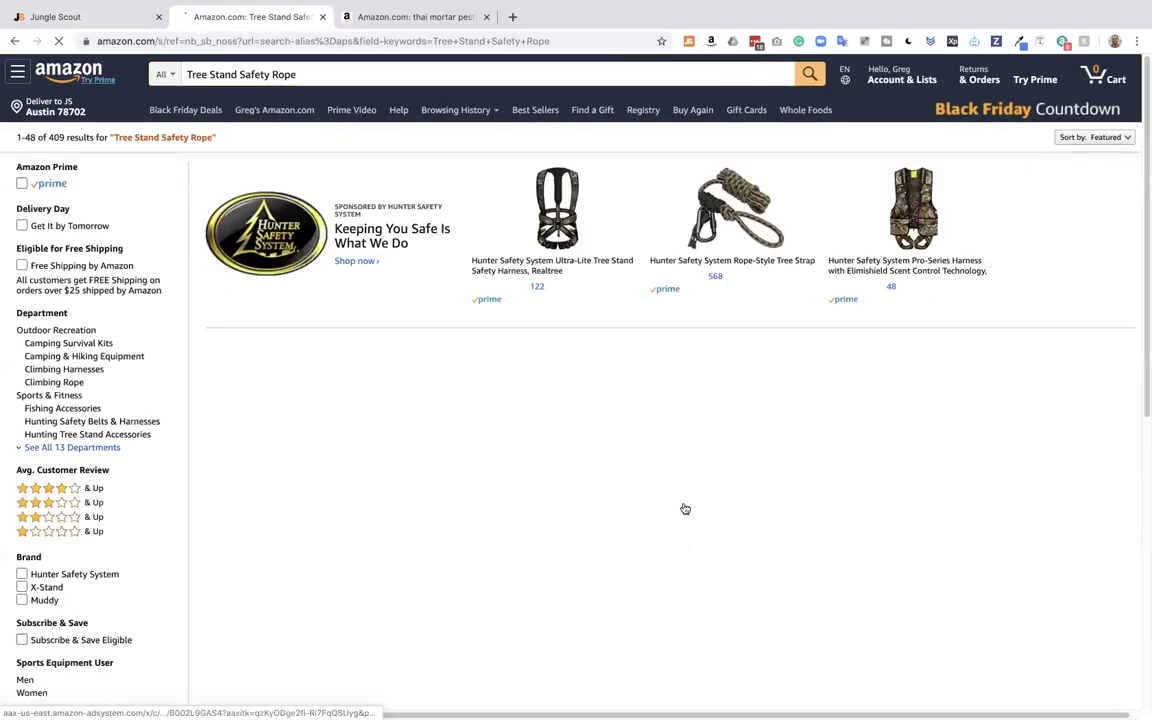
Run the Jungle Scout extension on the Tree Stand Safety Rope results and examine sales, review counts, seller types, dimensions and weights
scroll(800, 479, "down", 4)
scroll(800, 479, "up", 3)
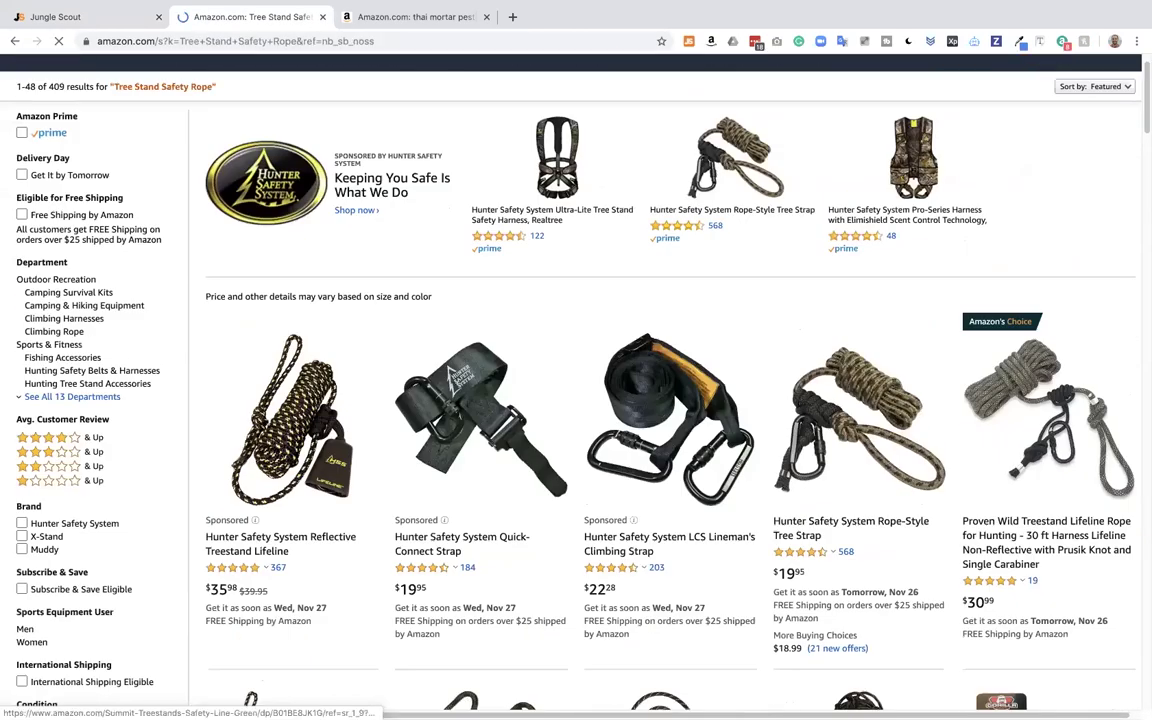
left_click(688, 42)
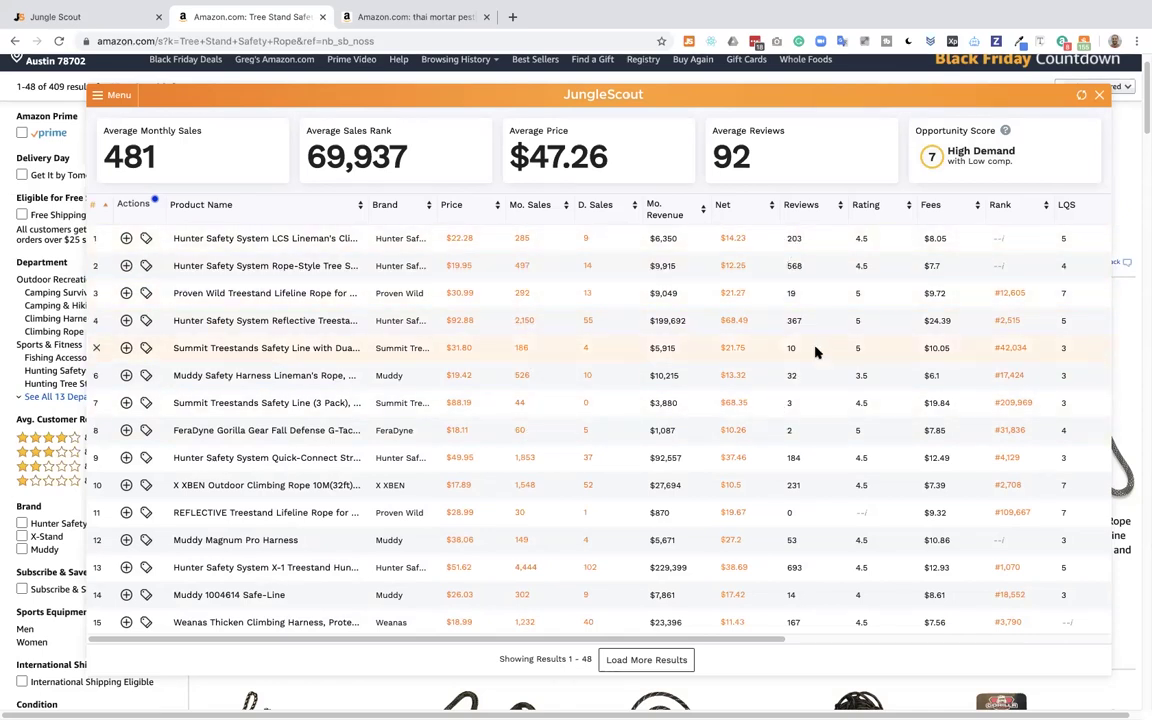
double_click(790, 294)
scroll(780, 297, "right", 5)
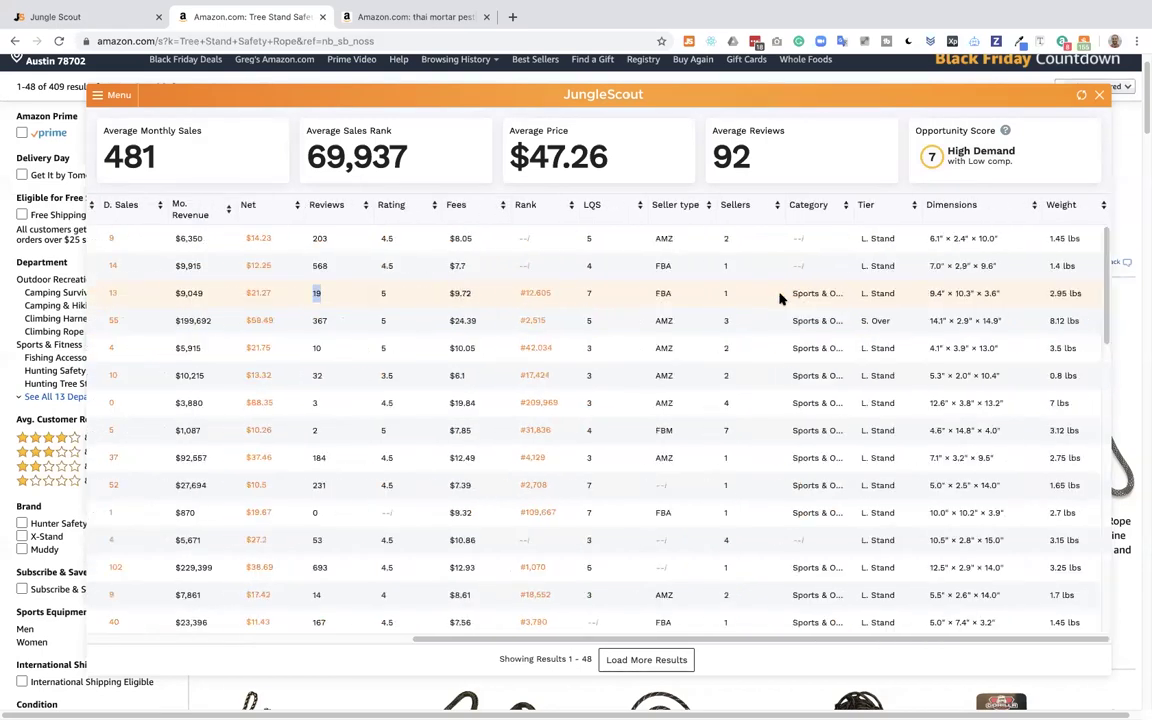
Close the Jungle Scout extension results and copy the phrase Tree Stand Safety Rope from the Amazon search
scroll(780, 297, "left", 5)
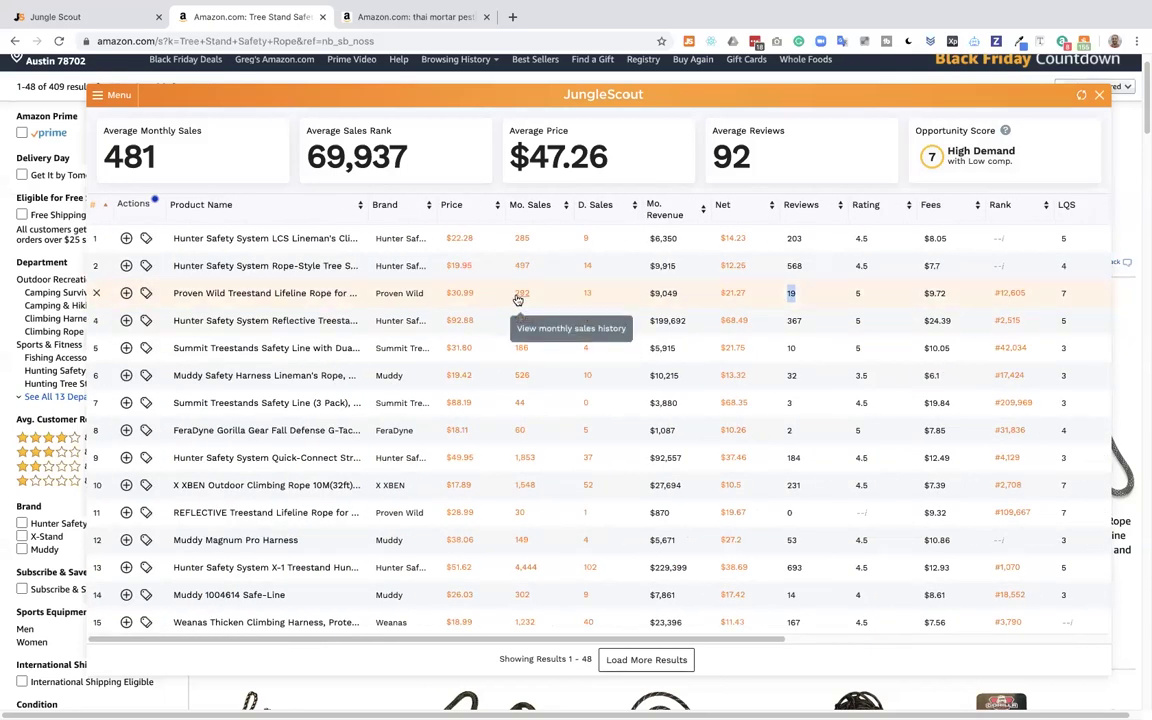
left_click(1101, 97)
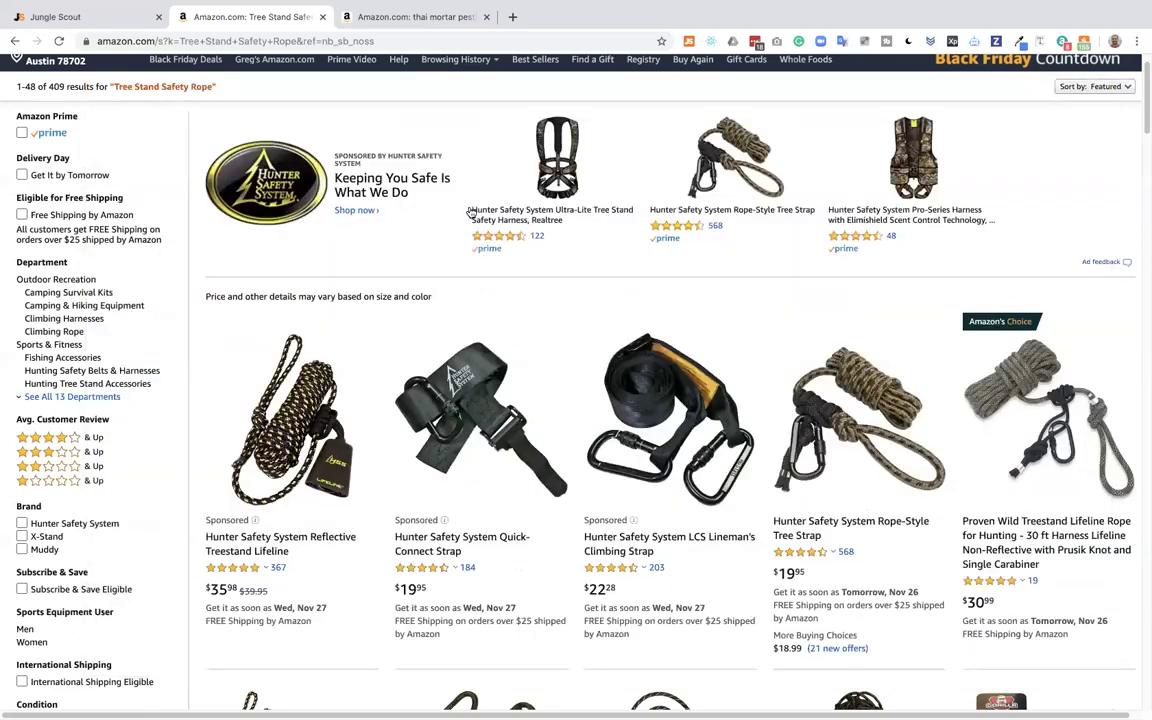
scroll(468, 213, "up", 1)
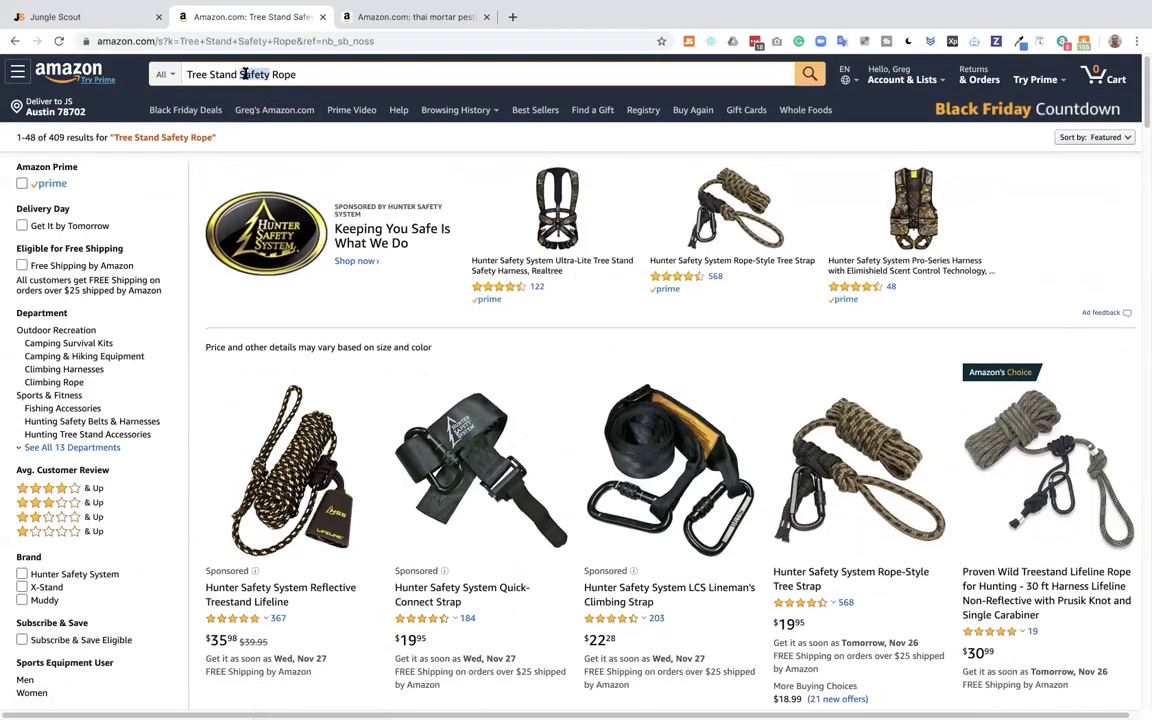
triple_click(244, 74)
key("ctrl+c")
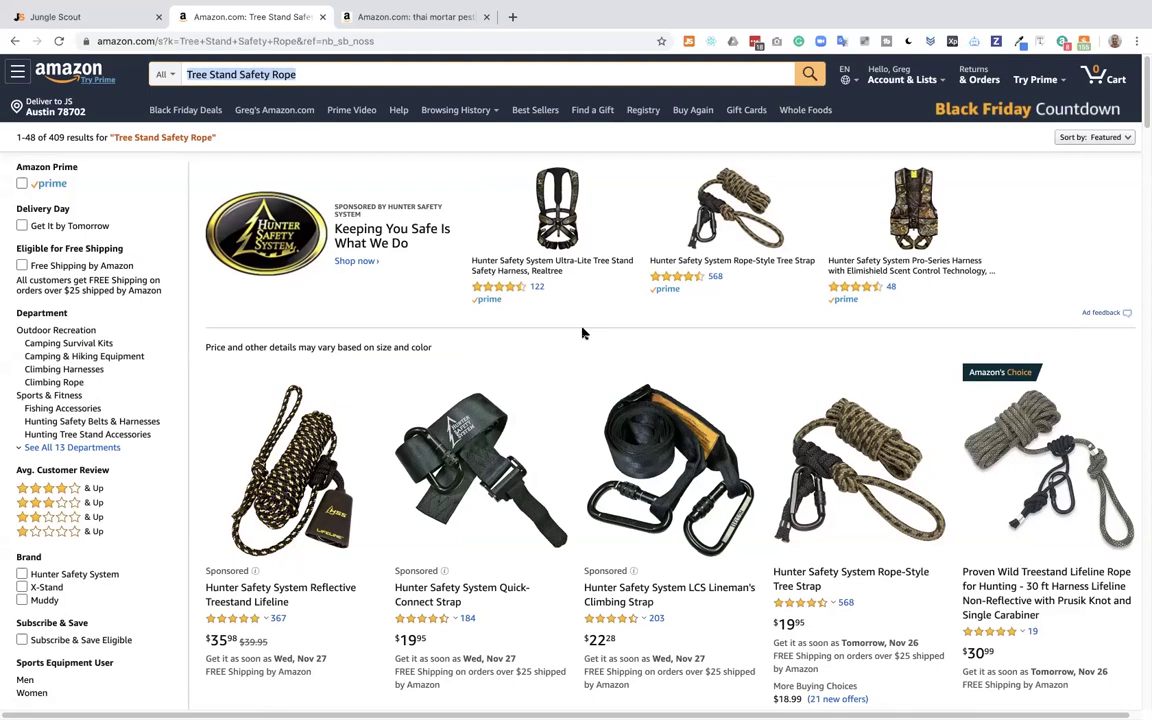
Switch to the Jungle Scout web app and search Keyword Scout for Tree Stand Safety Rope
left_click(86, 18)
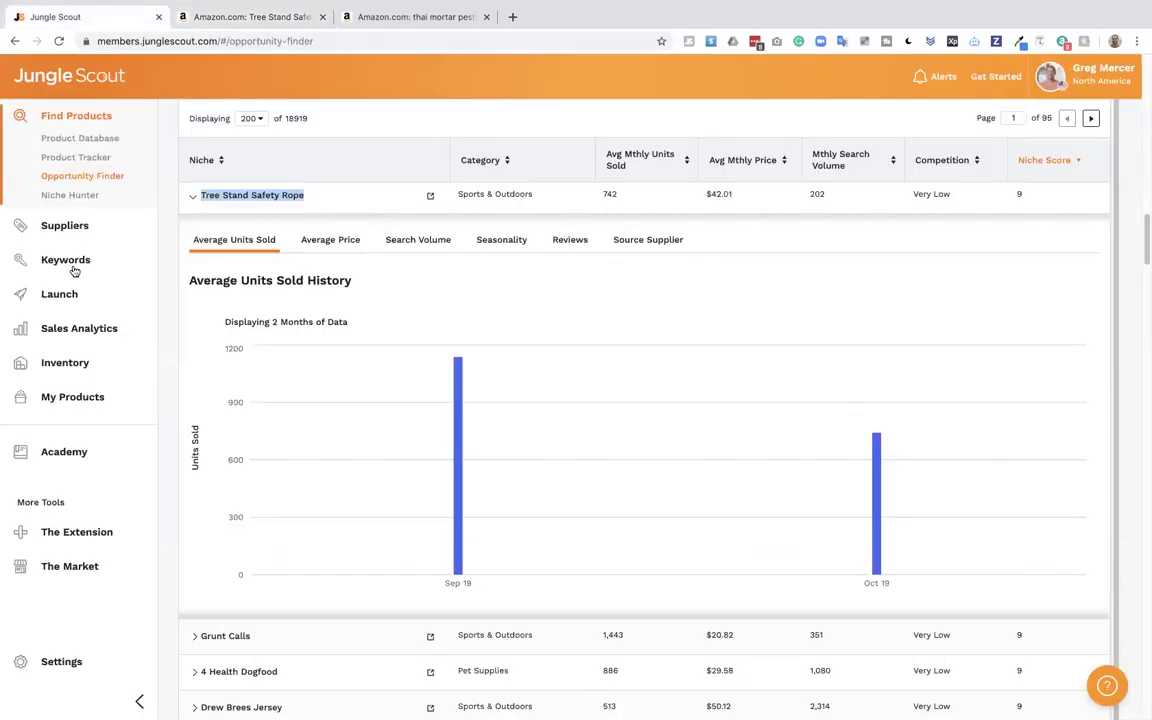
left_click(62, 259)
left_click(96, 209)
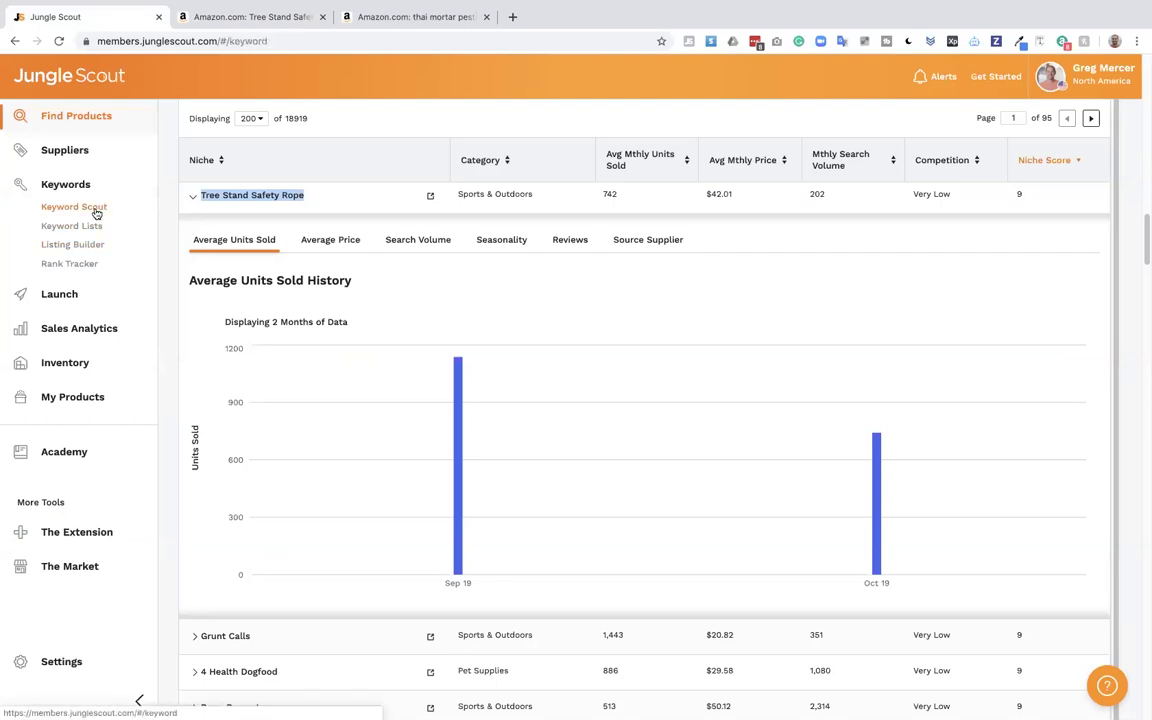
left_click(249, 181)
key("ctrl+v")
left_click(409, 187)
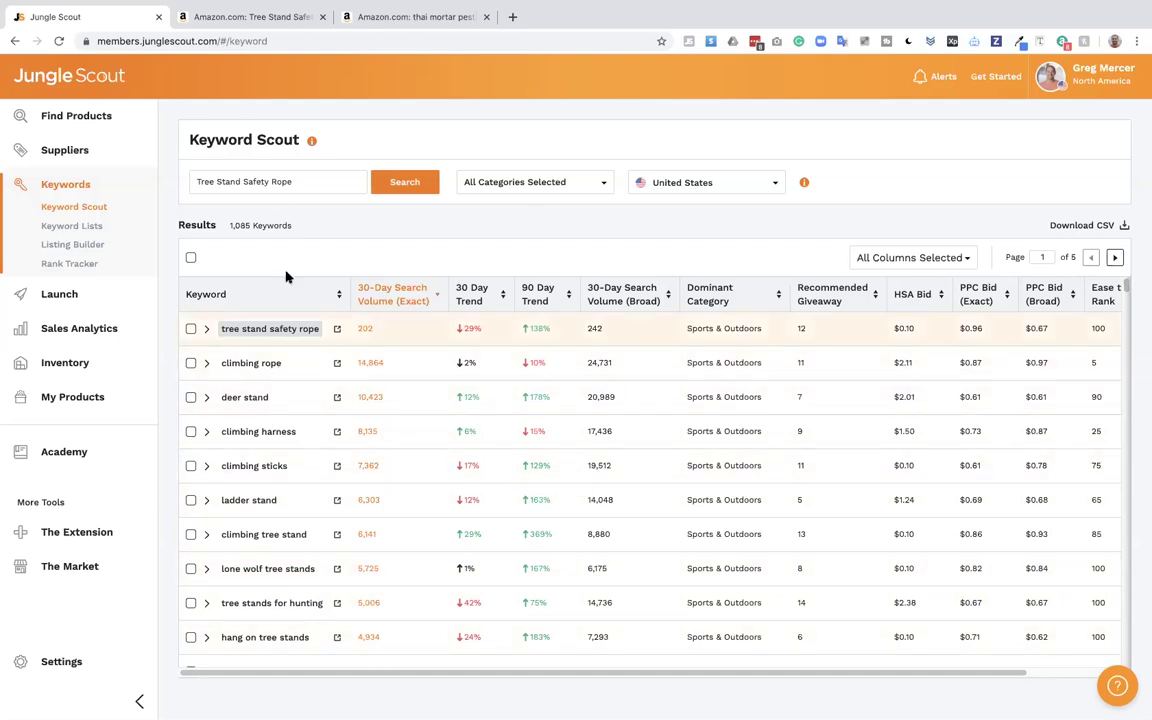
Review the keywords related to Tree Stand Safety Rope and expand the historical search volume for ladder stand
triple_click(255, 181)
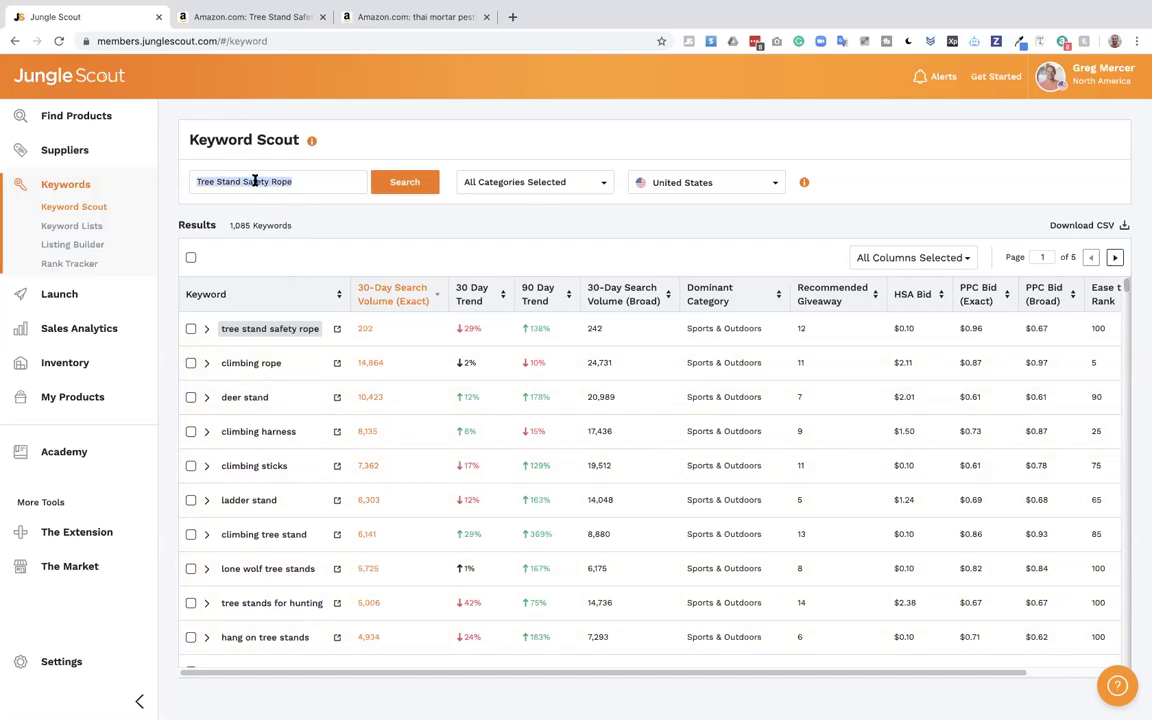
left_click(264, 181)
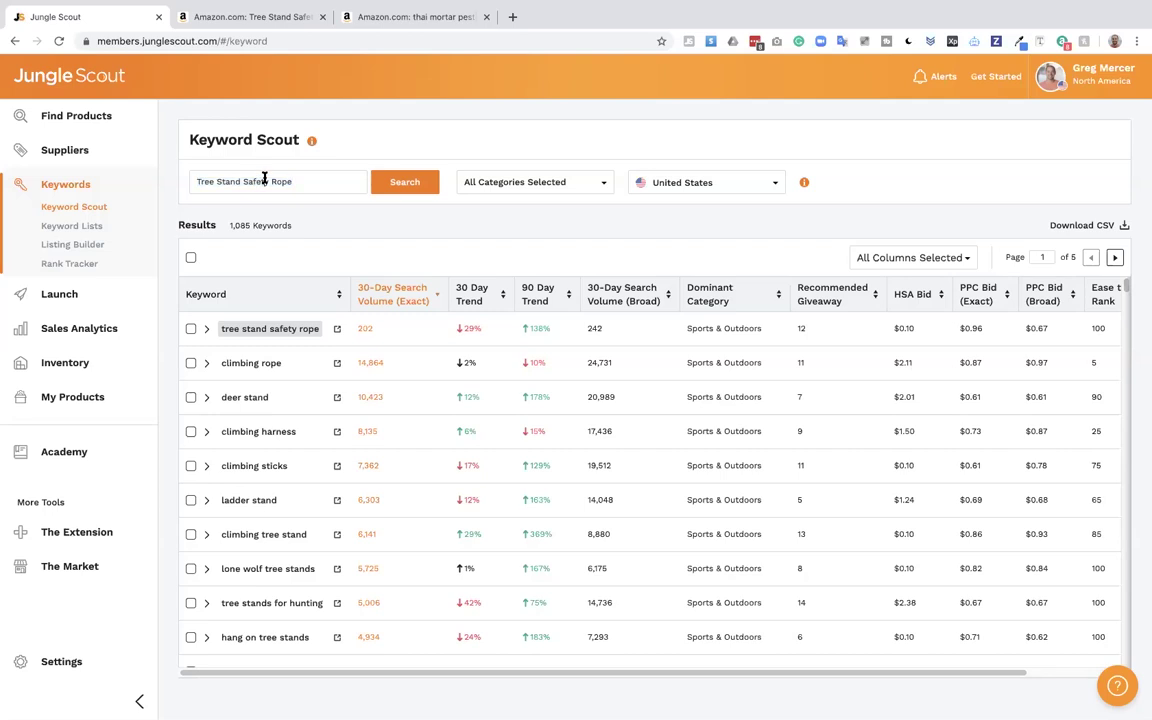
triple_click(264, 180)
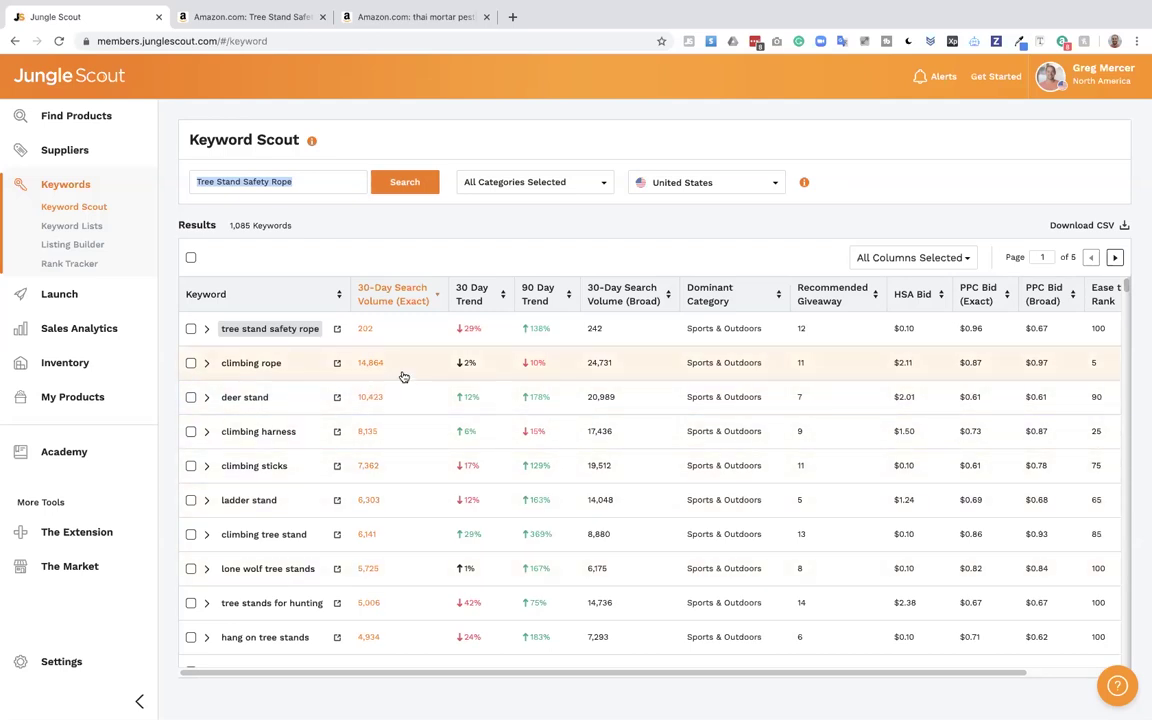
scroll(401, 375, "down", 1)
scroll(398, 377, "up", 1)
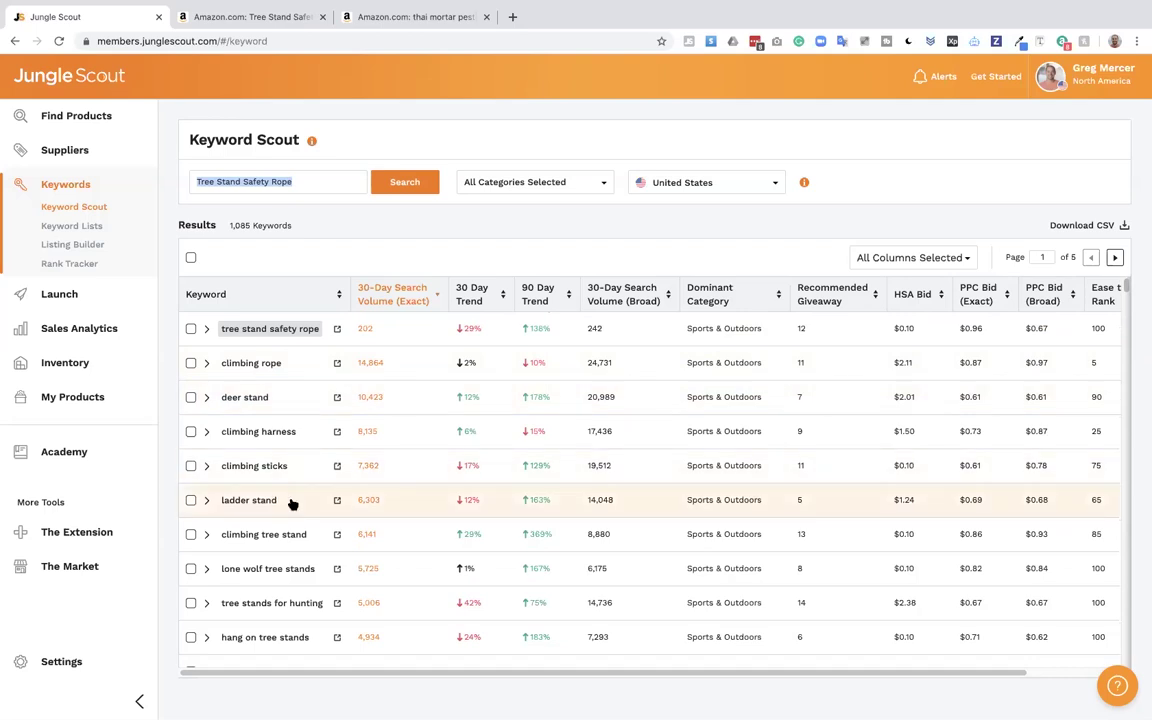
left_click_drag(280, 501, 211, 503)
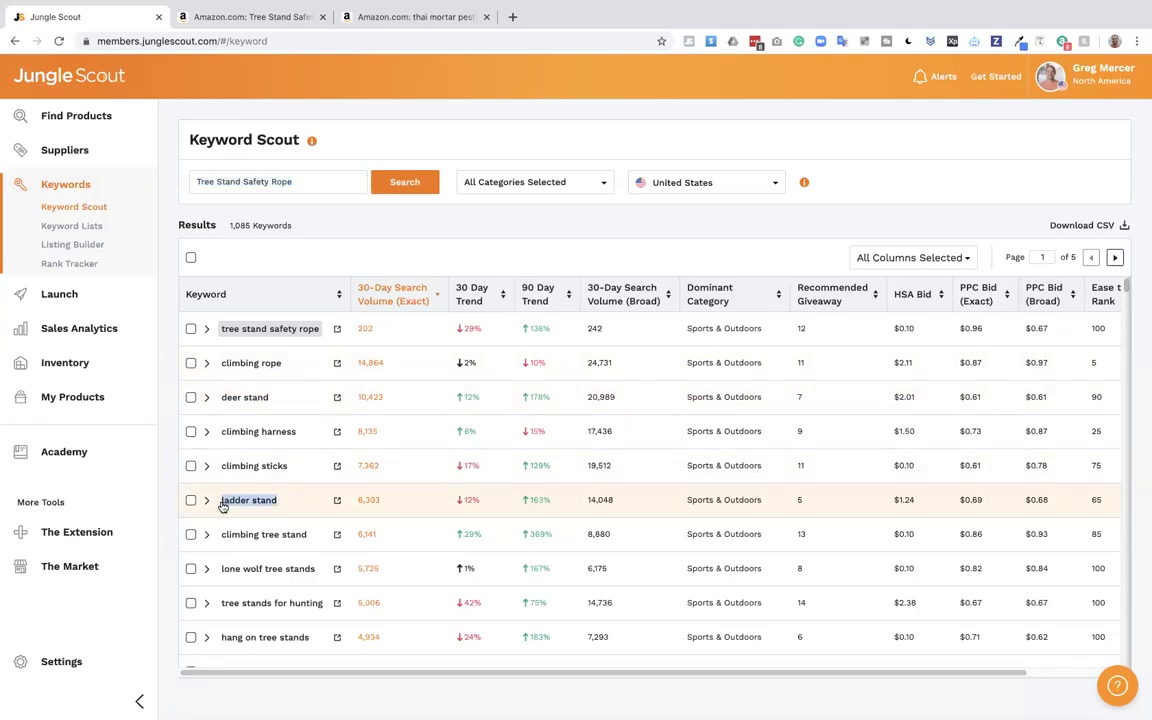
left_click(223, 506)
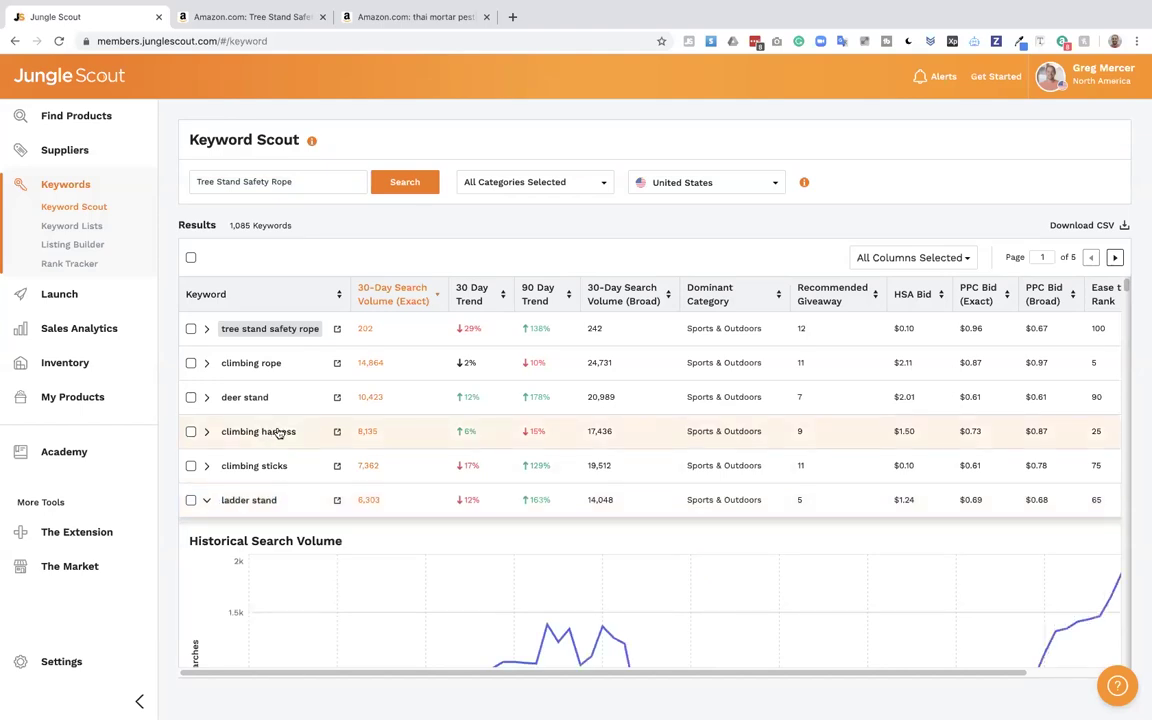
Copy the keyword climbing harness and search for it on Amazon in place of Tree Stand Safety Rope
left_click_drag(288, 432, 221, 432)
key("super+c")
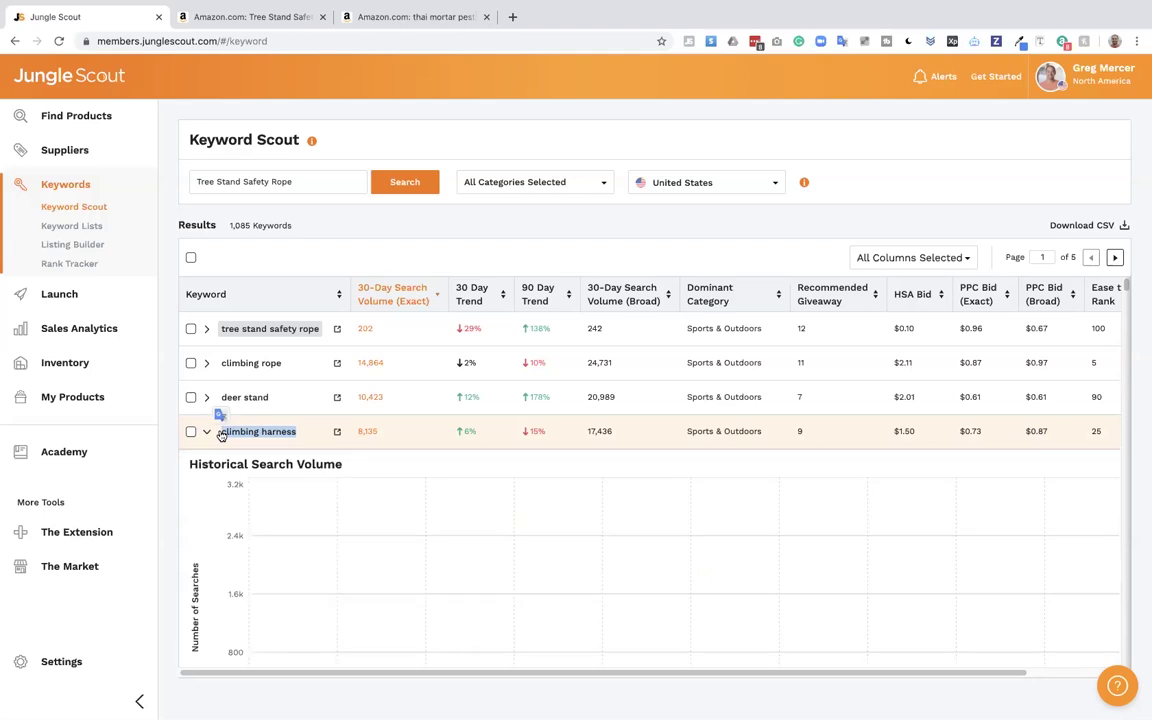
left_click(229, 17)
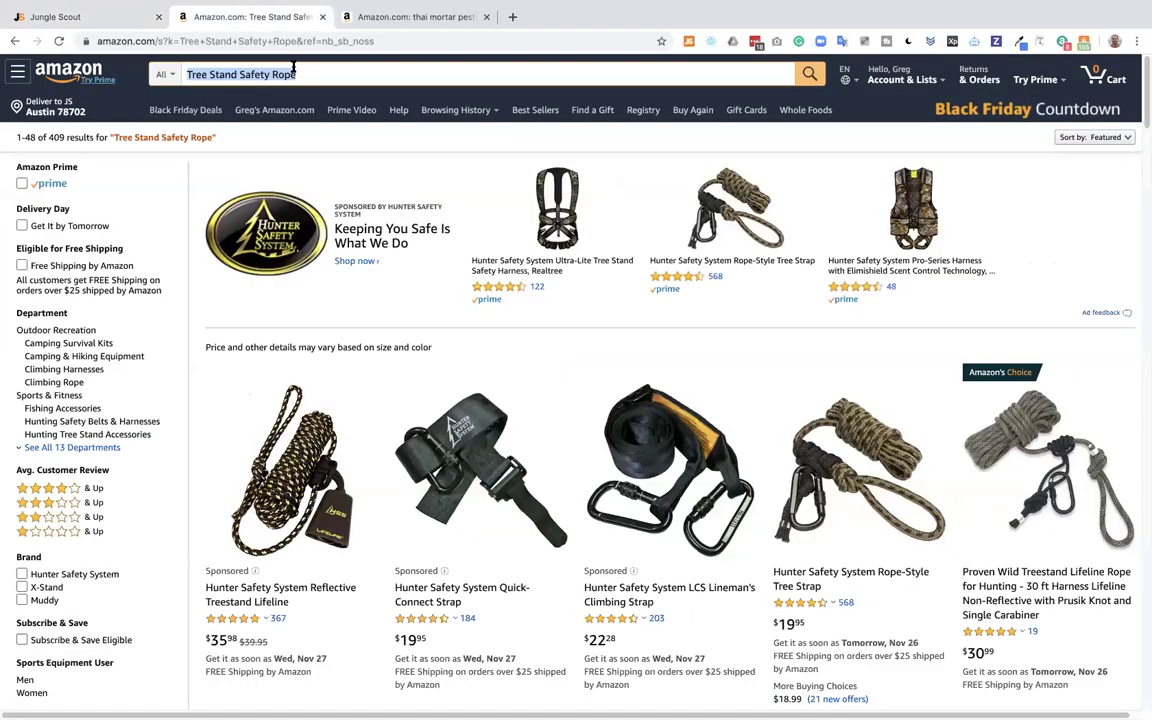
key("super+v")
key("Return")
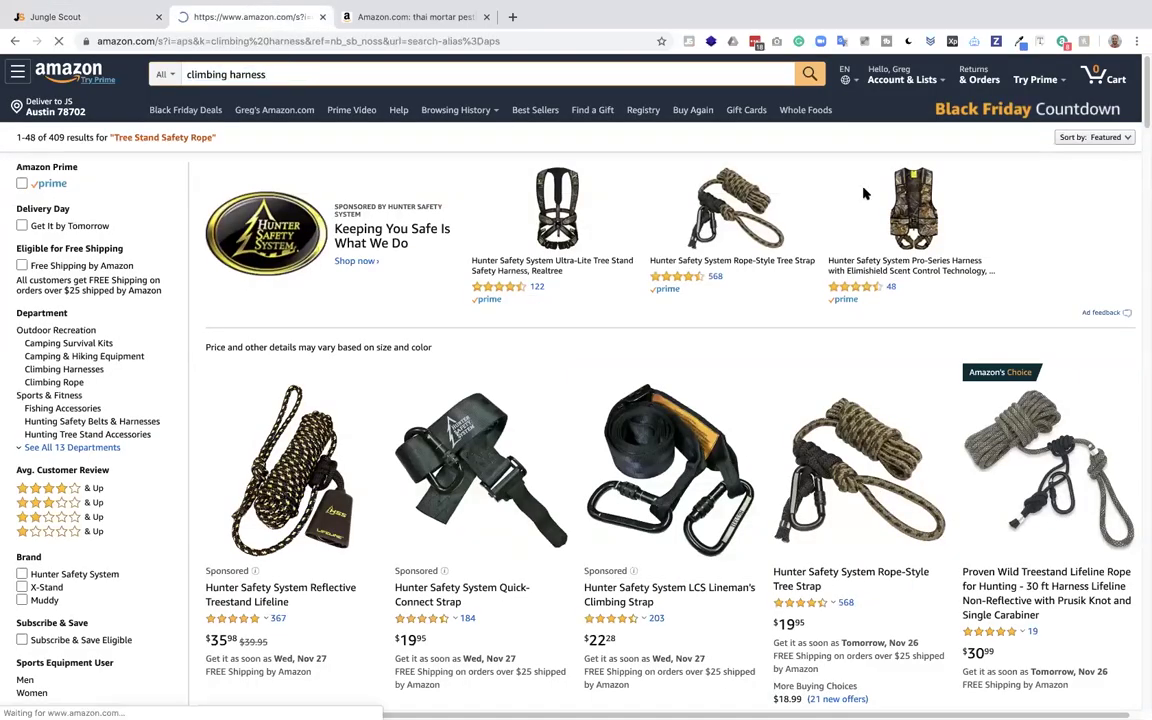
Browse the climbing harness results, examine their sales and reviews with the Jungle Scout extension, and close it
scroll(710, 345, "down", 5)
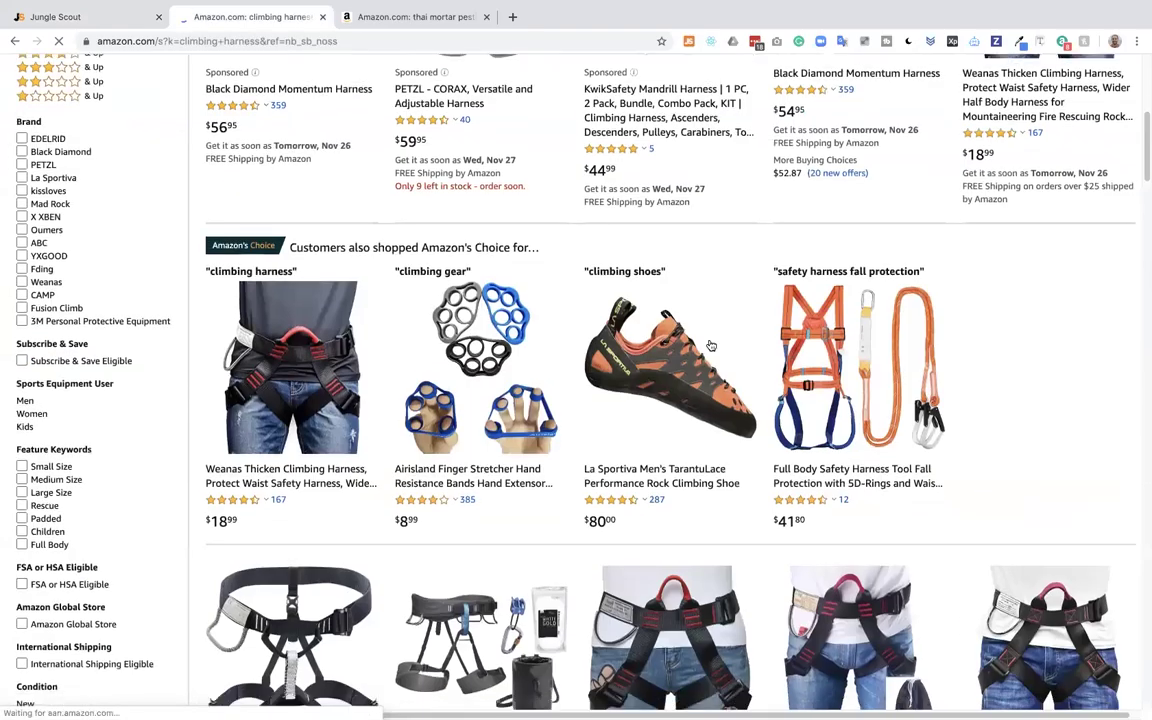
scroll(709, 344, "down", 10)
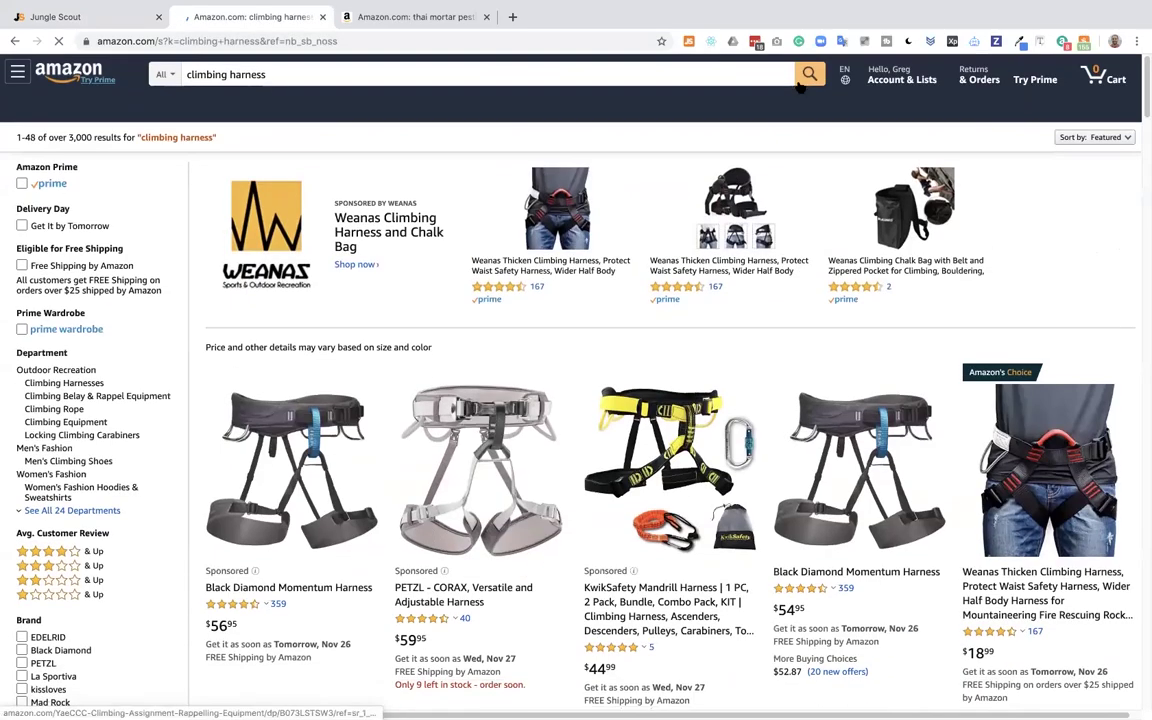
left_click(687, 41)
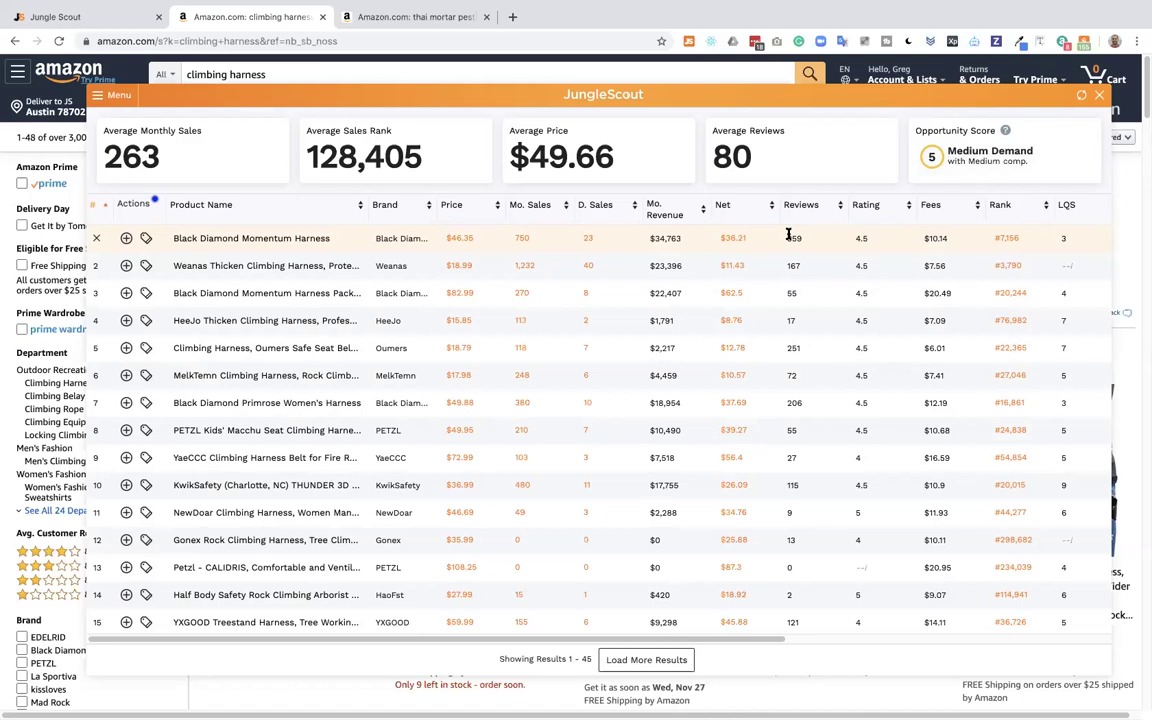
left_click(116, 27)
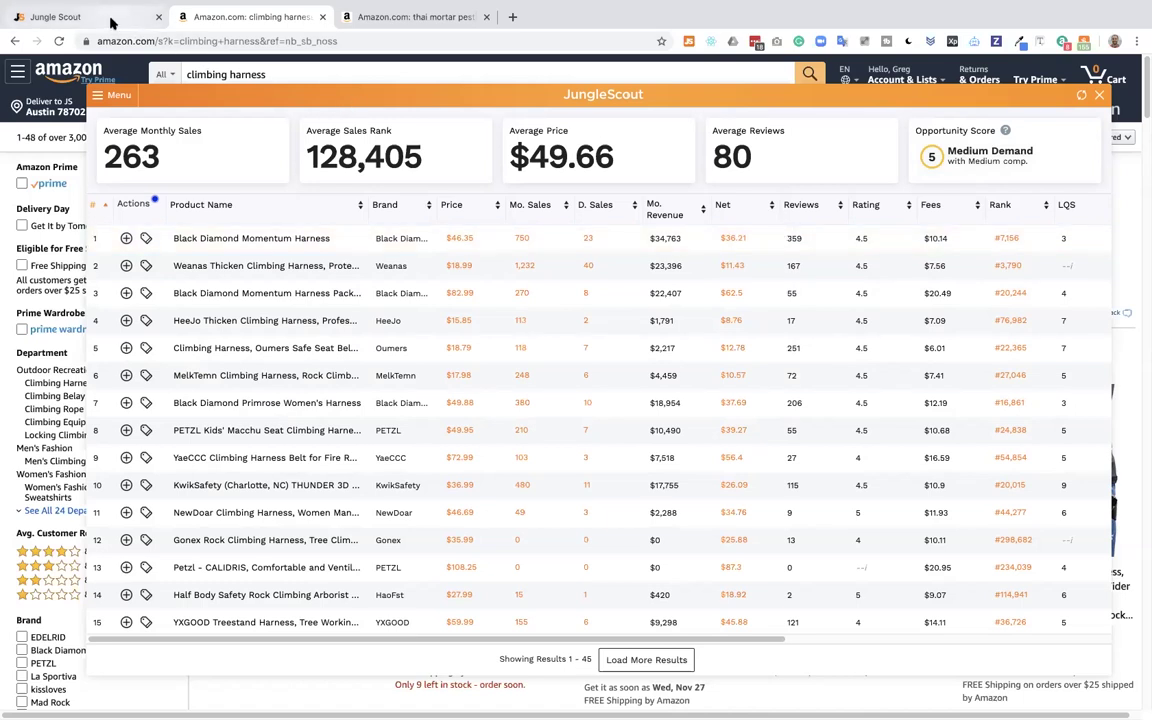
left_click(255, 14)
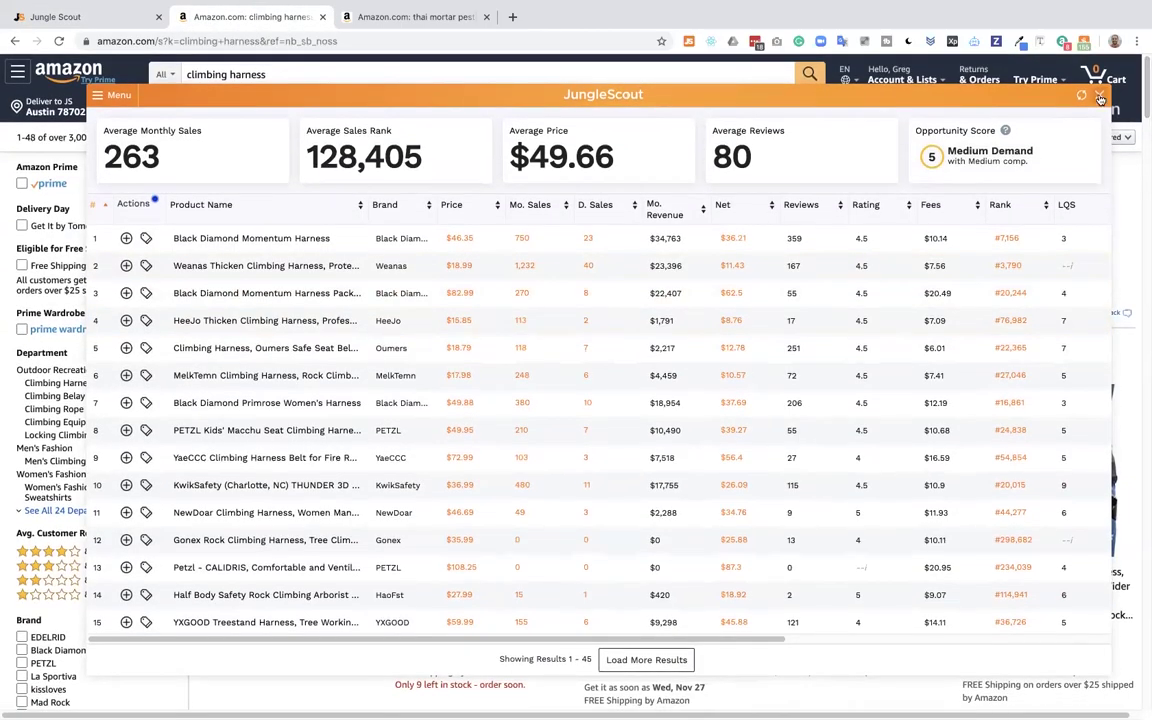
left_click(1099, 97)
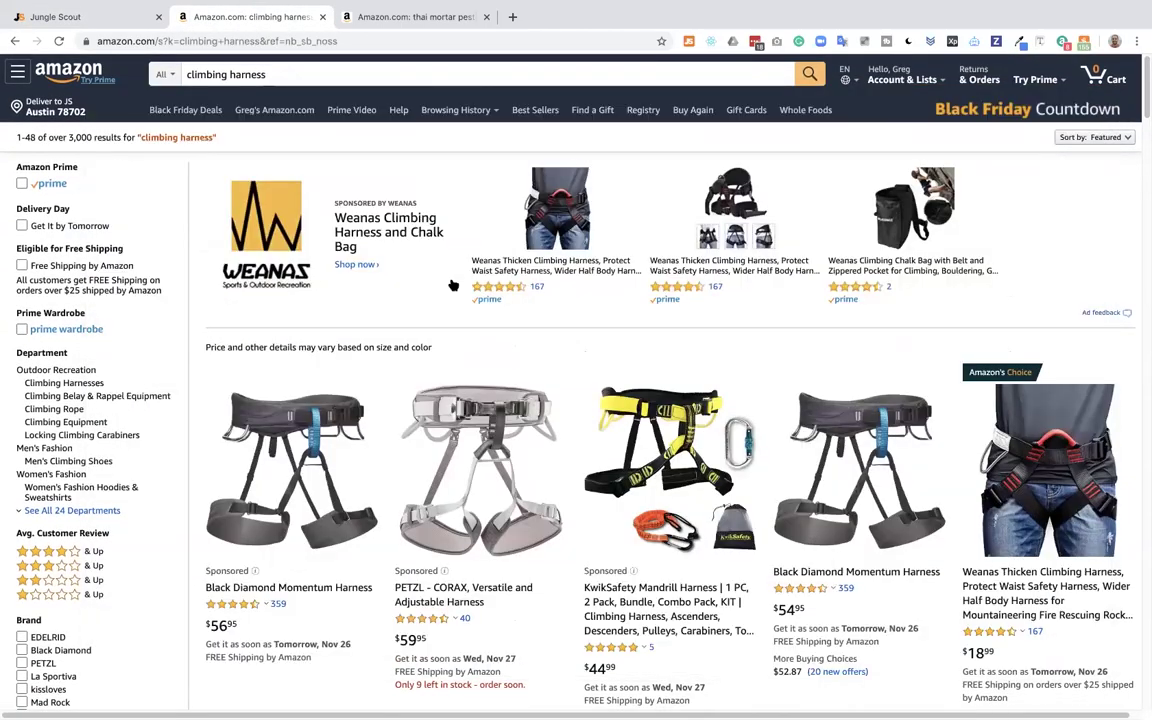
Copy the phrase Tree Stand Safety Rope from Keyword Scout in the Jungle Scout web app and open the Product Tracker
left_click(95, 19)
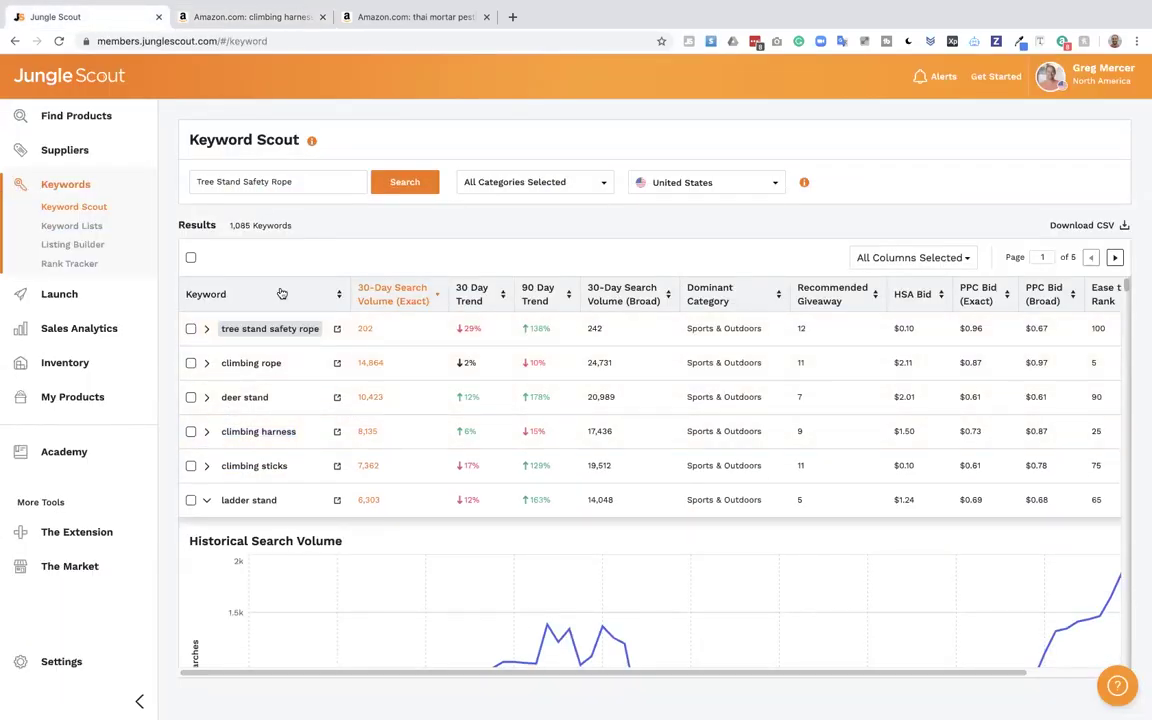
triple_click(299, 182)
key("ctrl+c")
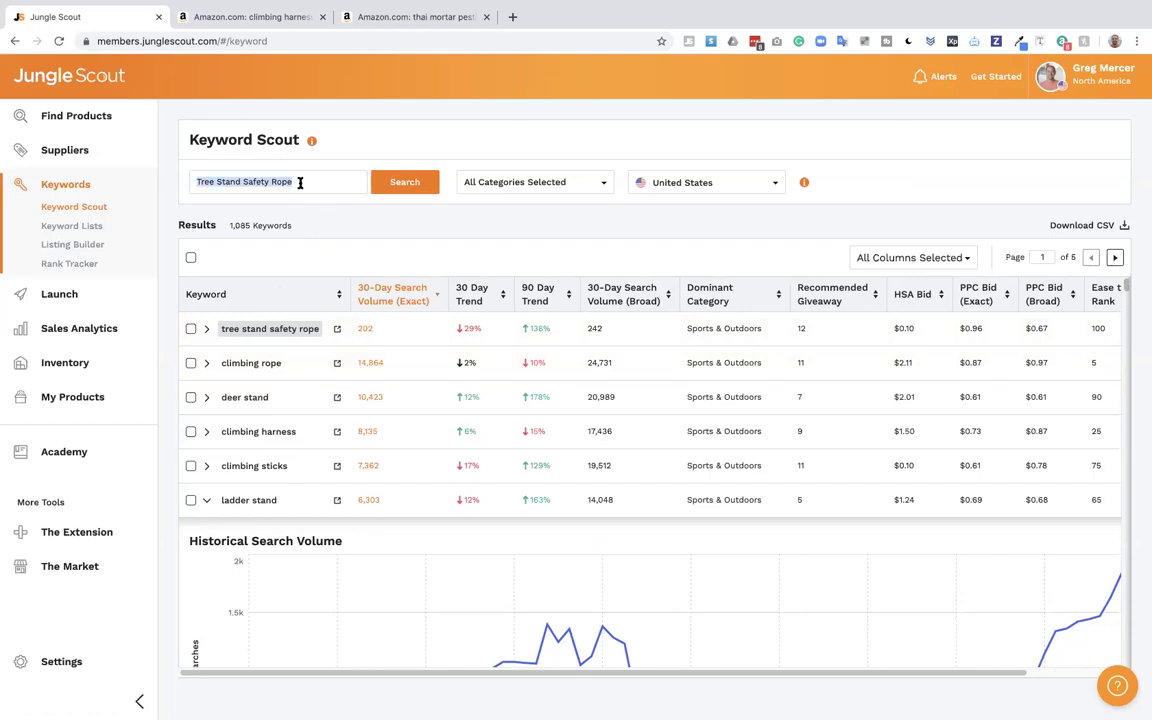
left_click(91, 125)
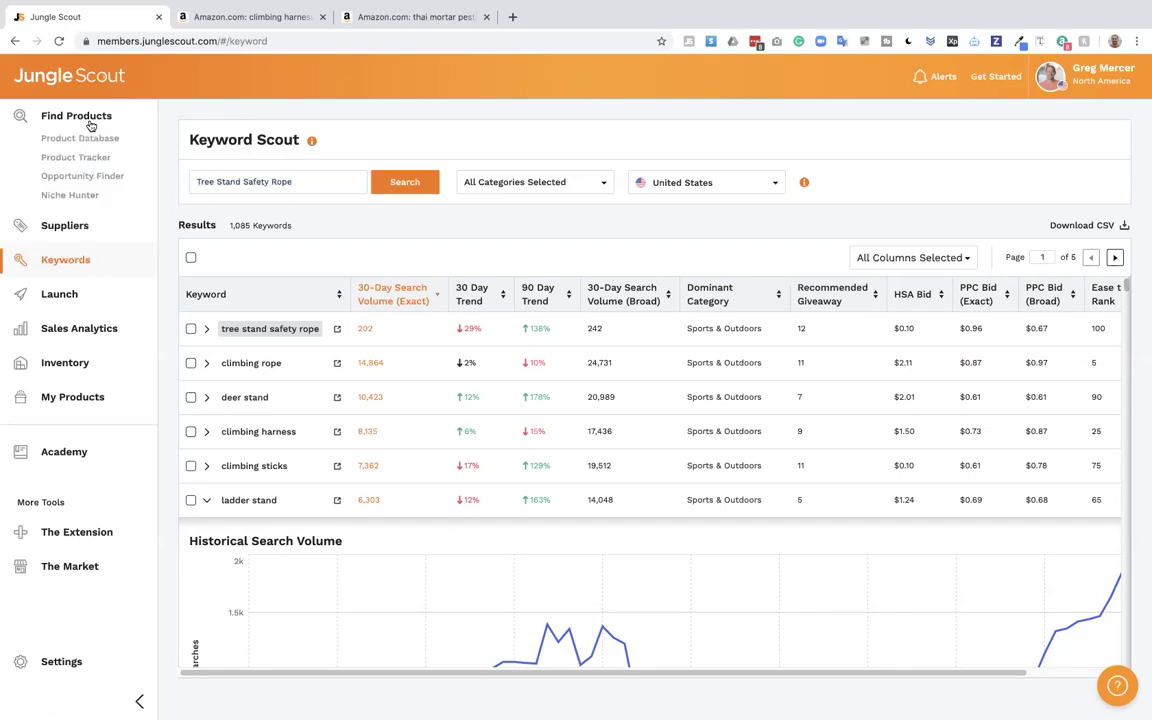
left_click(90, 158)
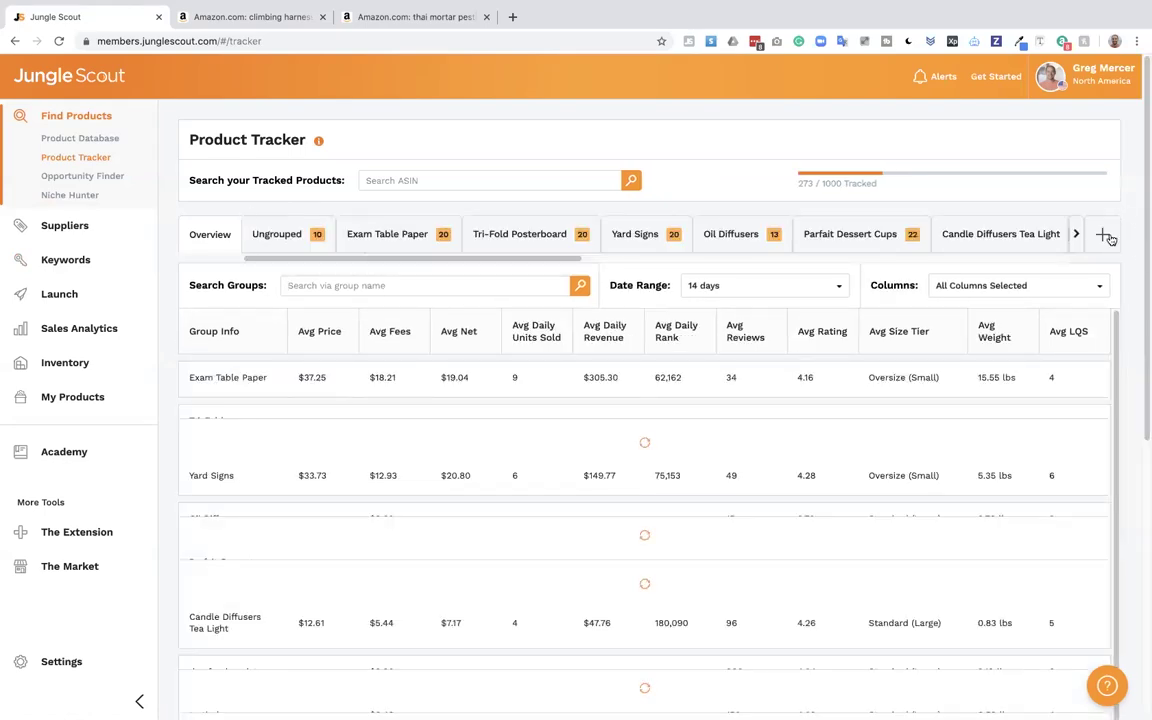
Create a new Product Tracker group for the United States marketplace named Tree Stand Safety Rope
left_click(1104, 234)
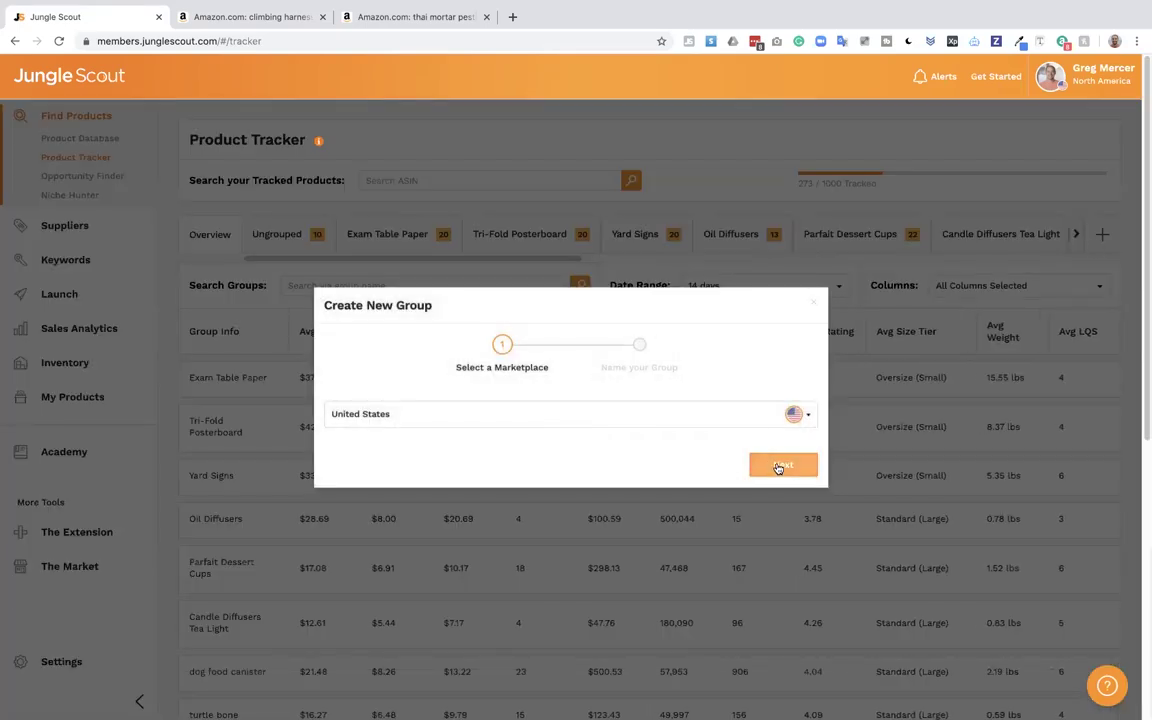
left_click(779, 466)
left_click(450, 277)
key("ctrl+v")
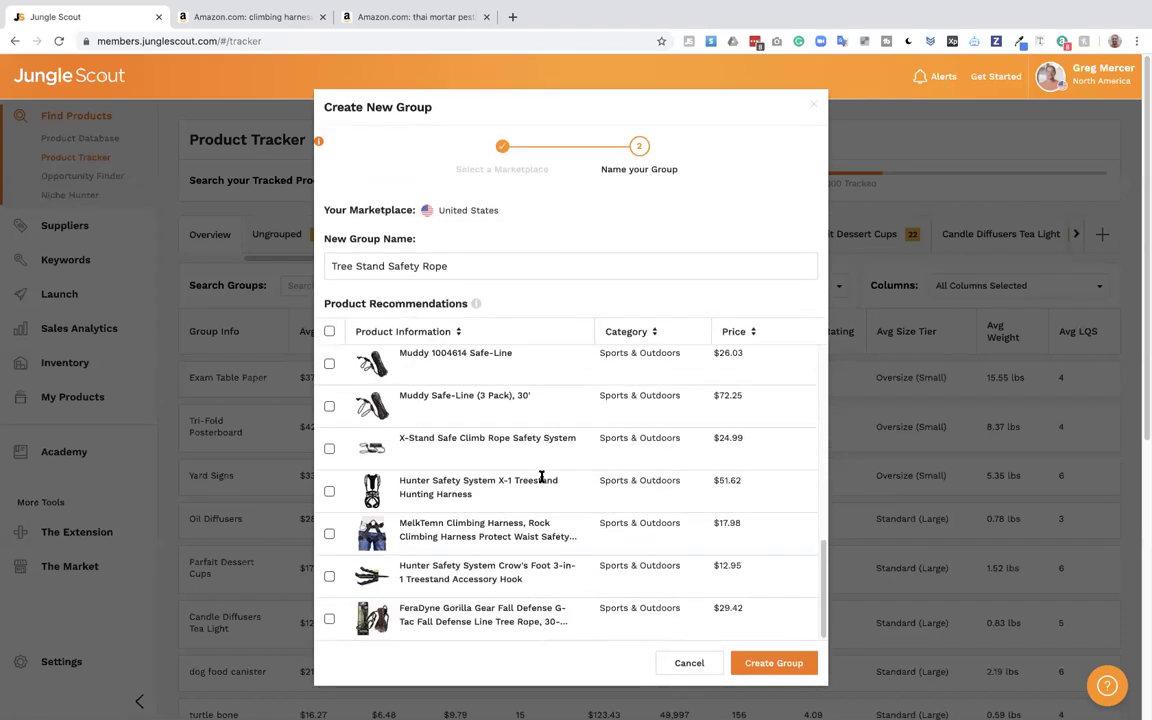
left_click(774, 663)
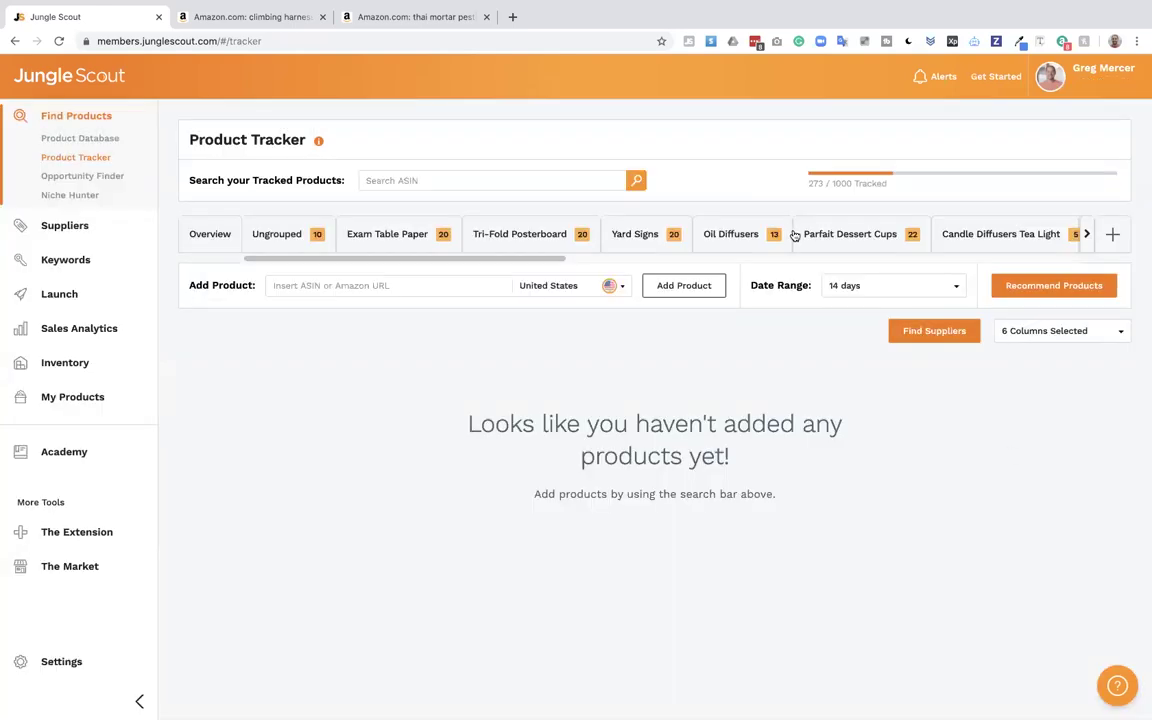
Look through the Product Tracker overview and compare the average figures of all tracked groups
scroll(793, 234, "right", 10)
left_click(889, 233)
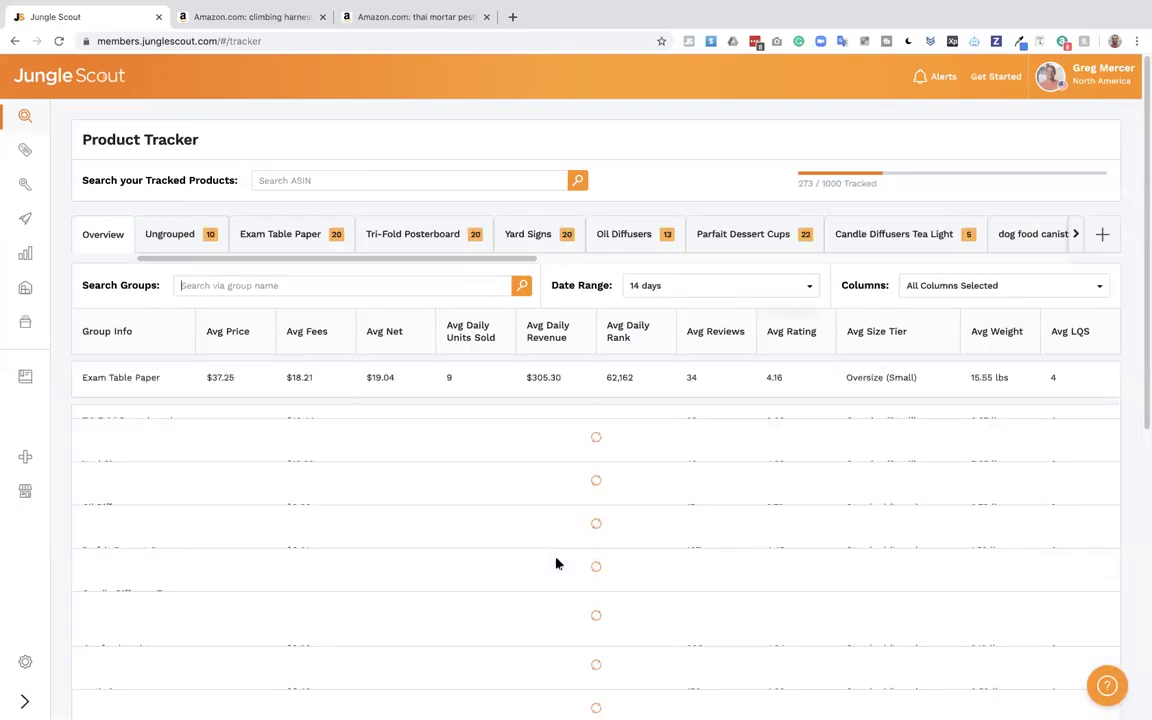
scroll(514, 494, "down", 5)
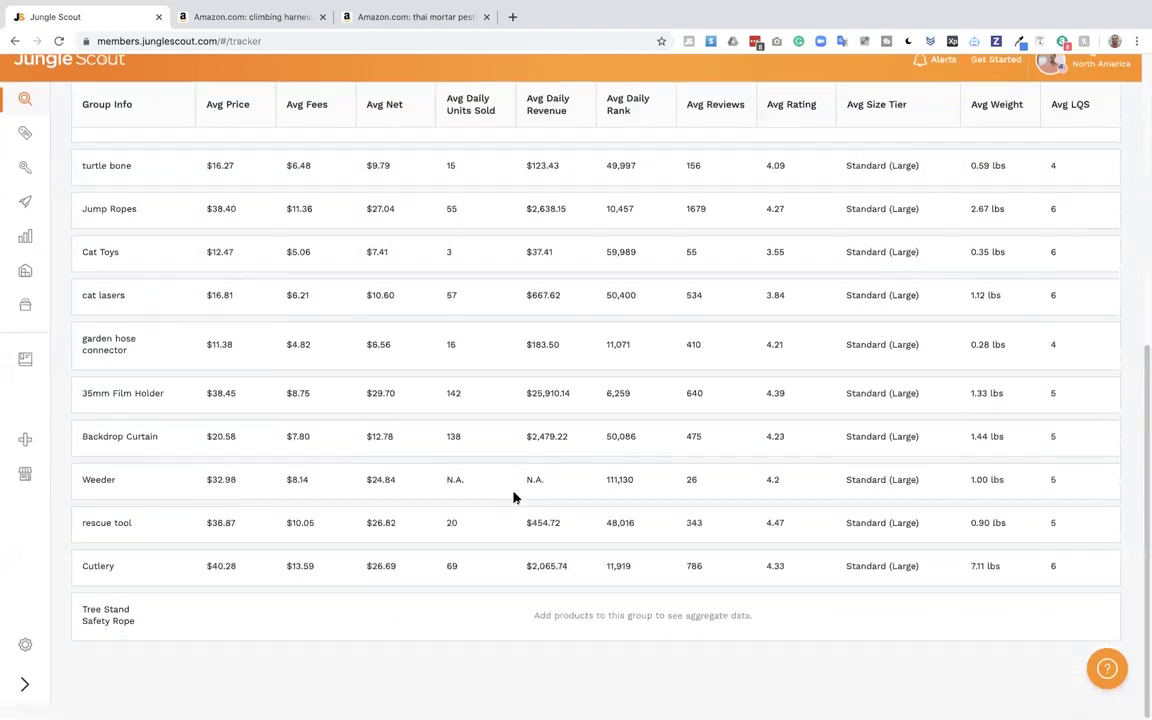
scroll(514, 497, "up", 5)
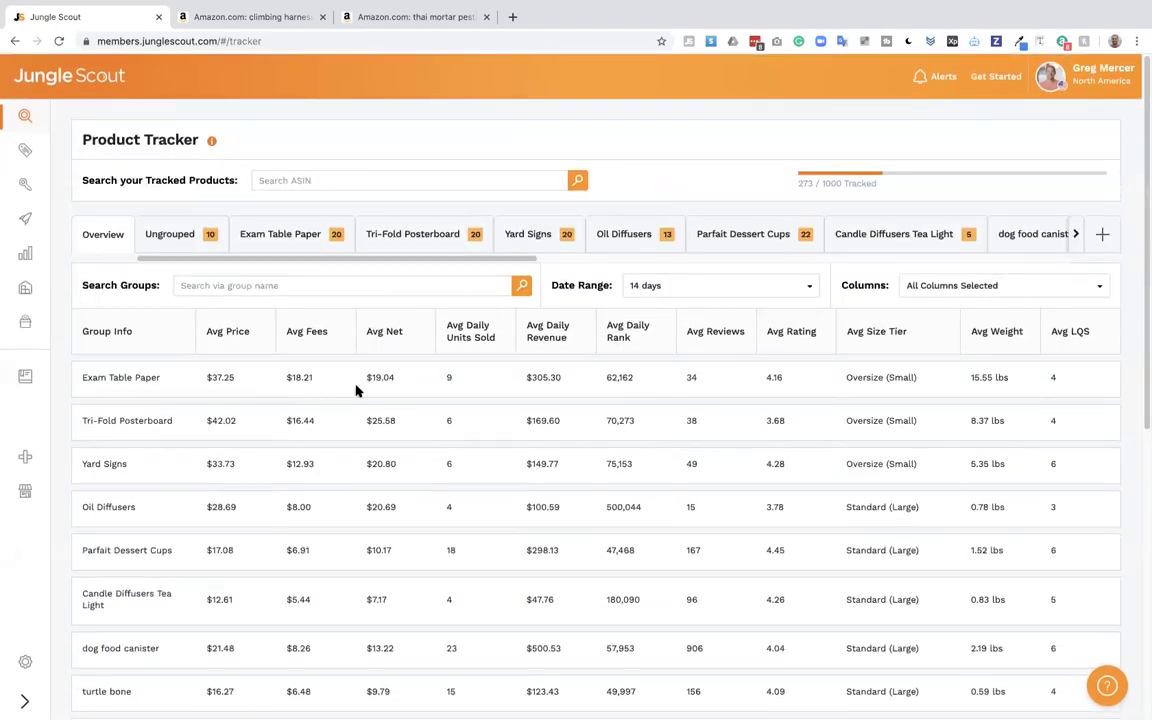
left_click_drag(200, 420, 244, 418)
left_click(301, 421)
Open the Exam Table Paper group and set its date range to 60 days
left_click(262, 236)
scroll(852, 332, "down", 1)
left_click(849, 279)
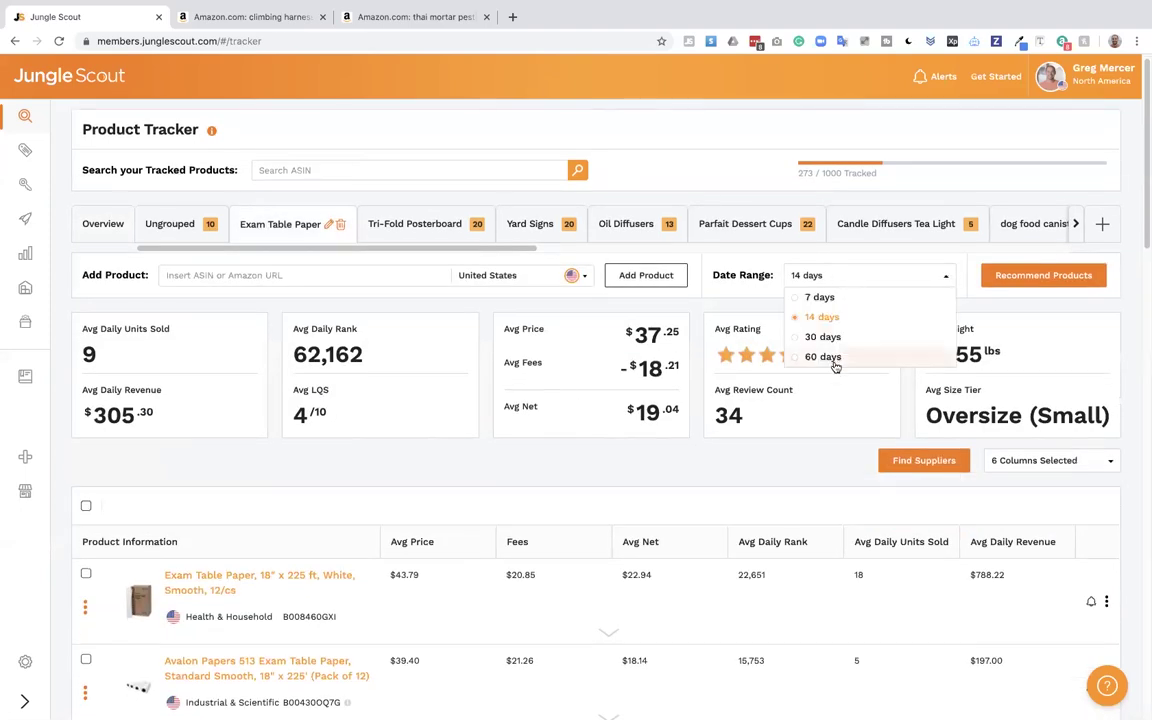
left_click(835, 366)
Expand the first Exam Table Paper product's daily units sold and rank chart, examine it, and collapse it
scroll(600, 463, "down", 5)
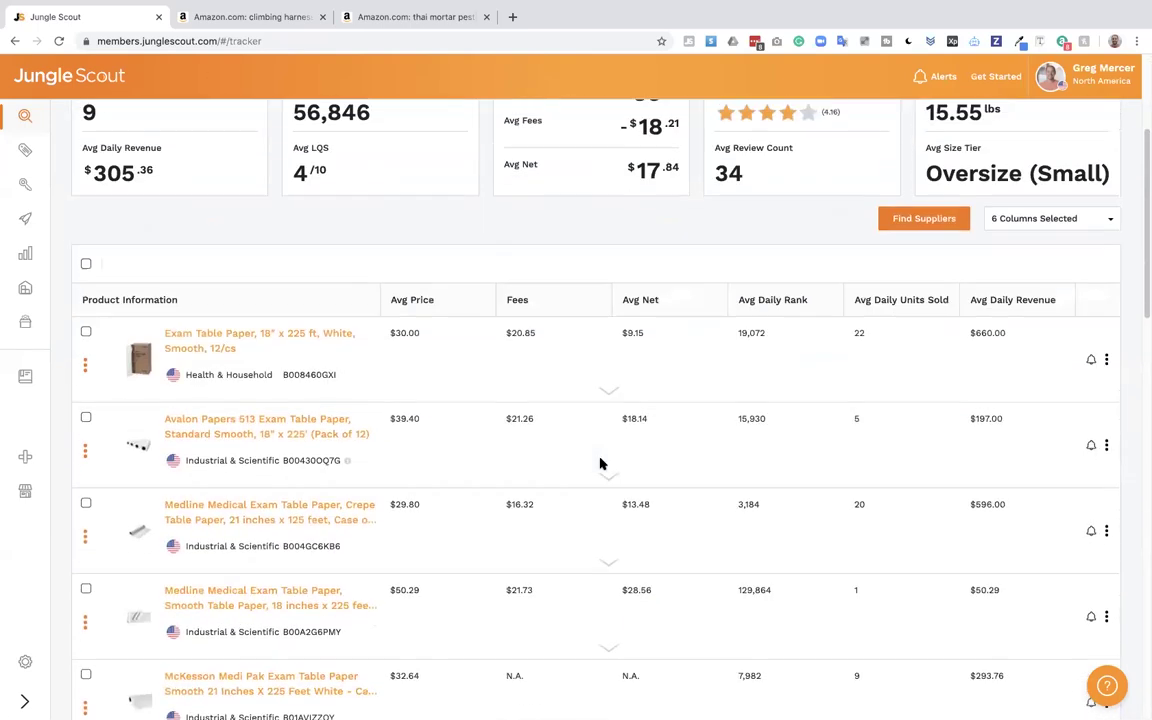
left_click(606, 381)
scroll(697, 458, "down", 2)
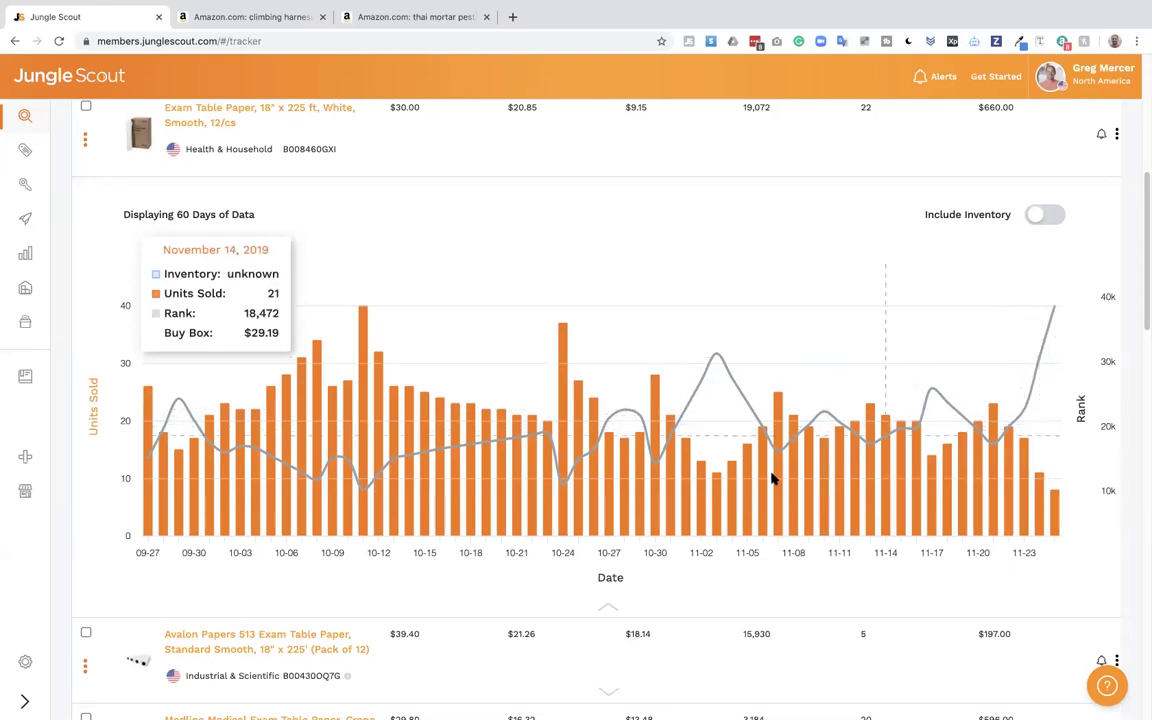
left_click(607, 607)
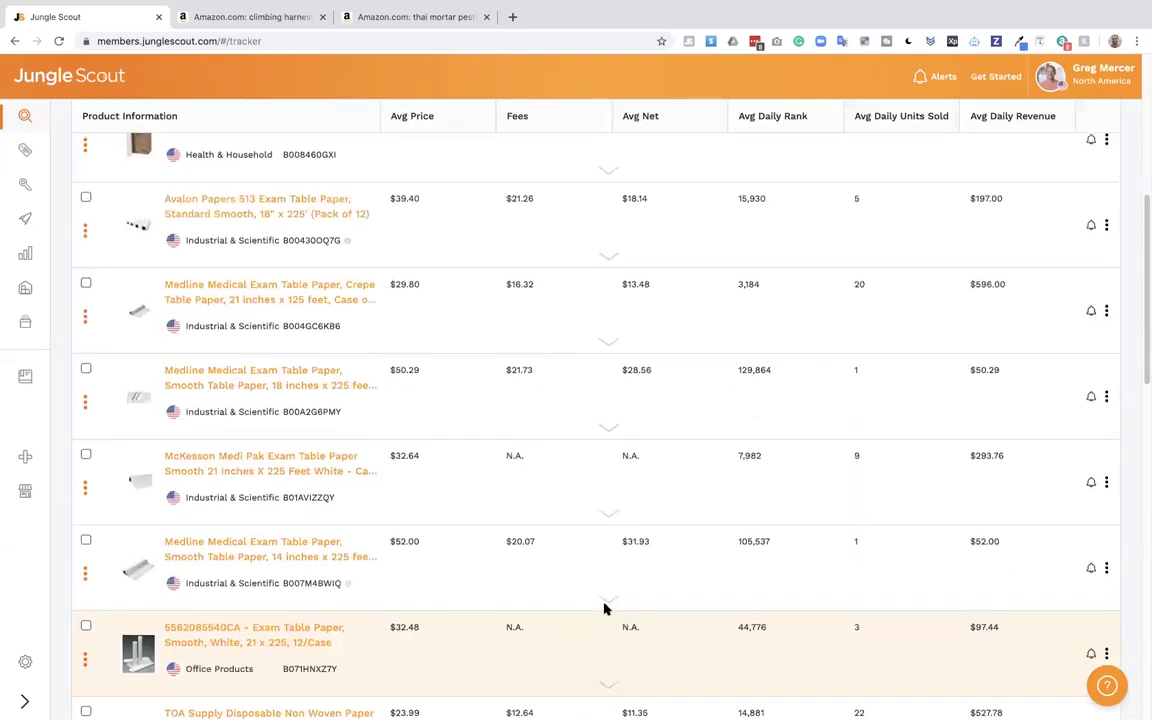
scroll(607, 607, "up", 5)
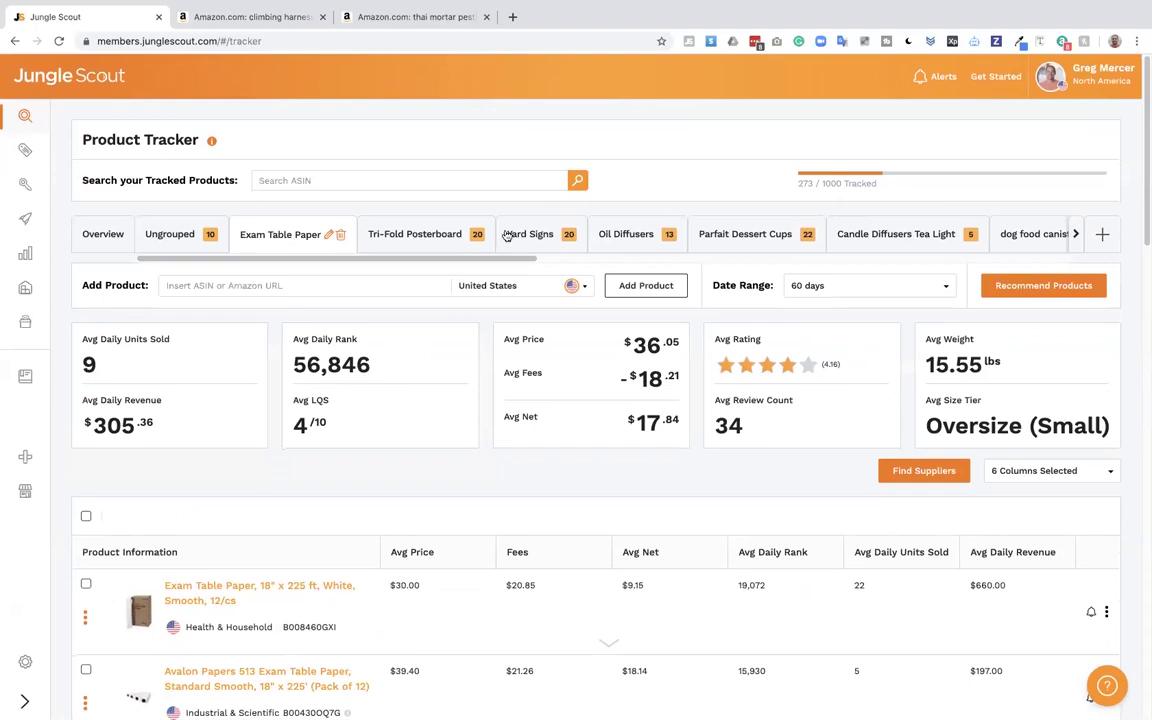
View the Tri-Fold Posterboard, Yard Signs and Oil Diffusers groups and return to the overview of all groups
left_click(415, 234)
left_click(530, 234)
left_click(625, 234)
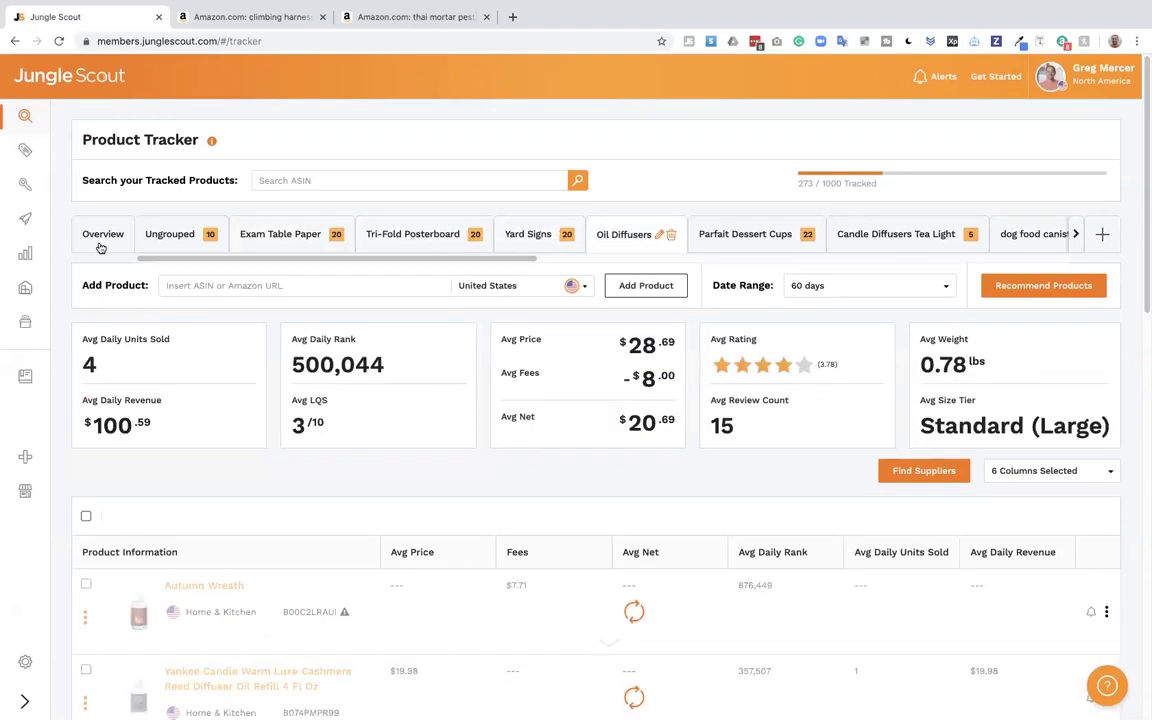
left_click(101, 233)
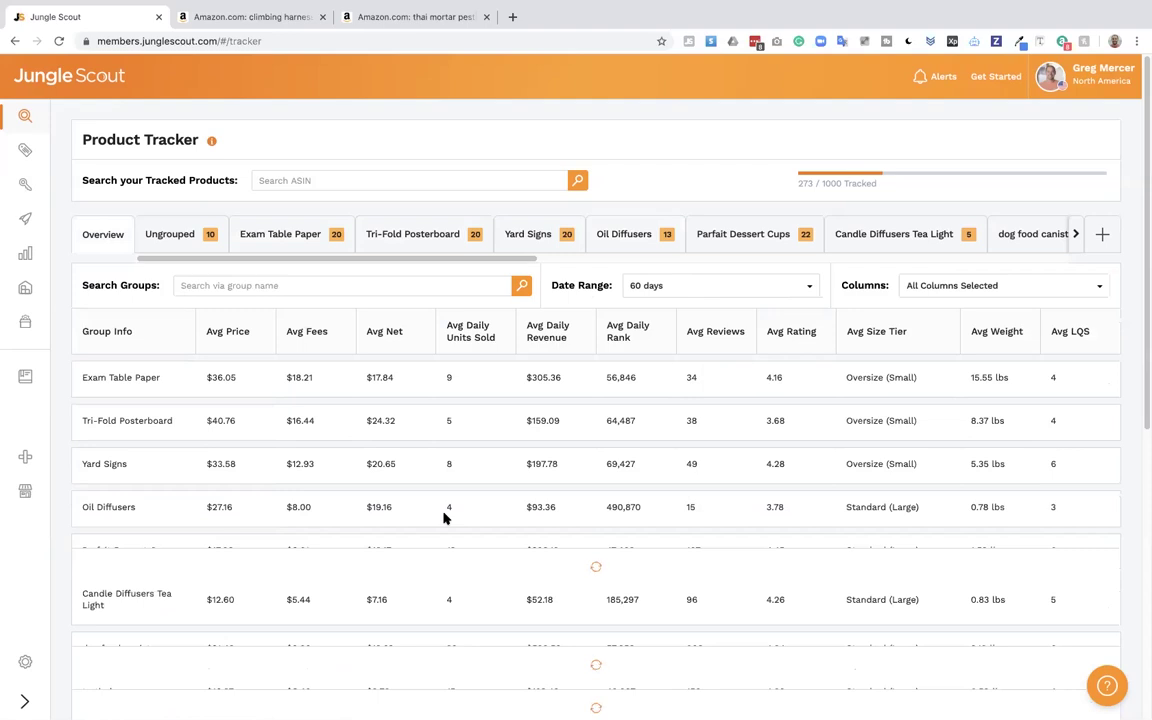